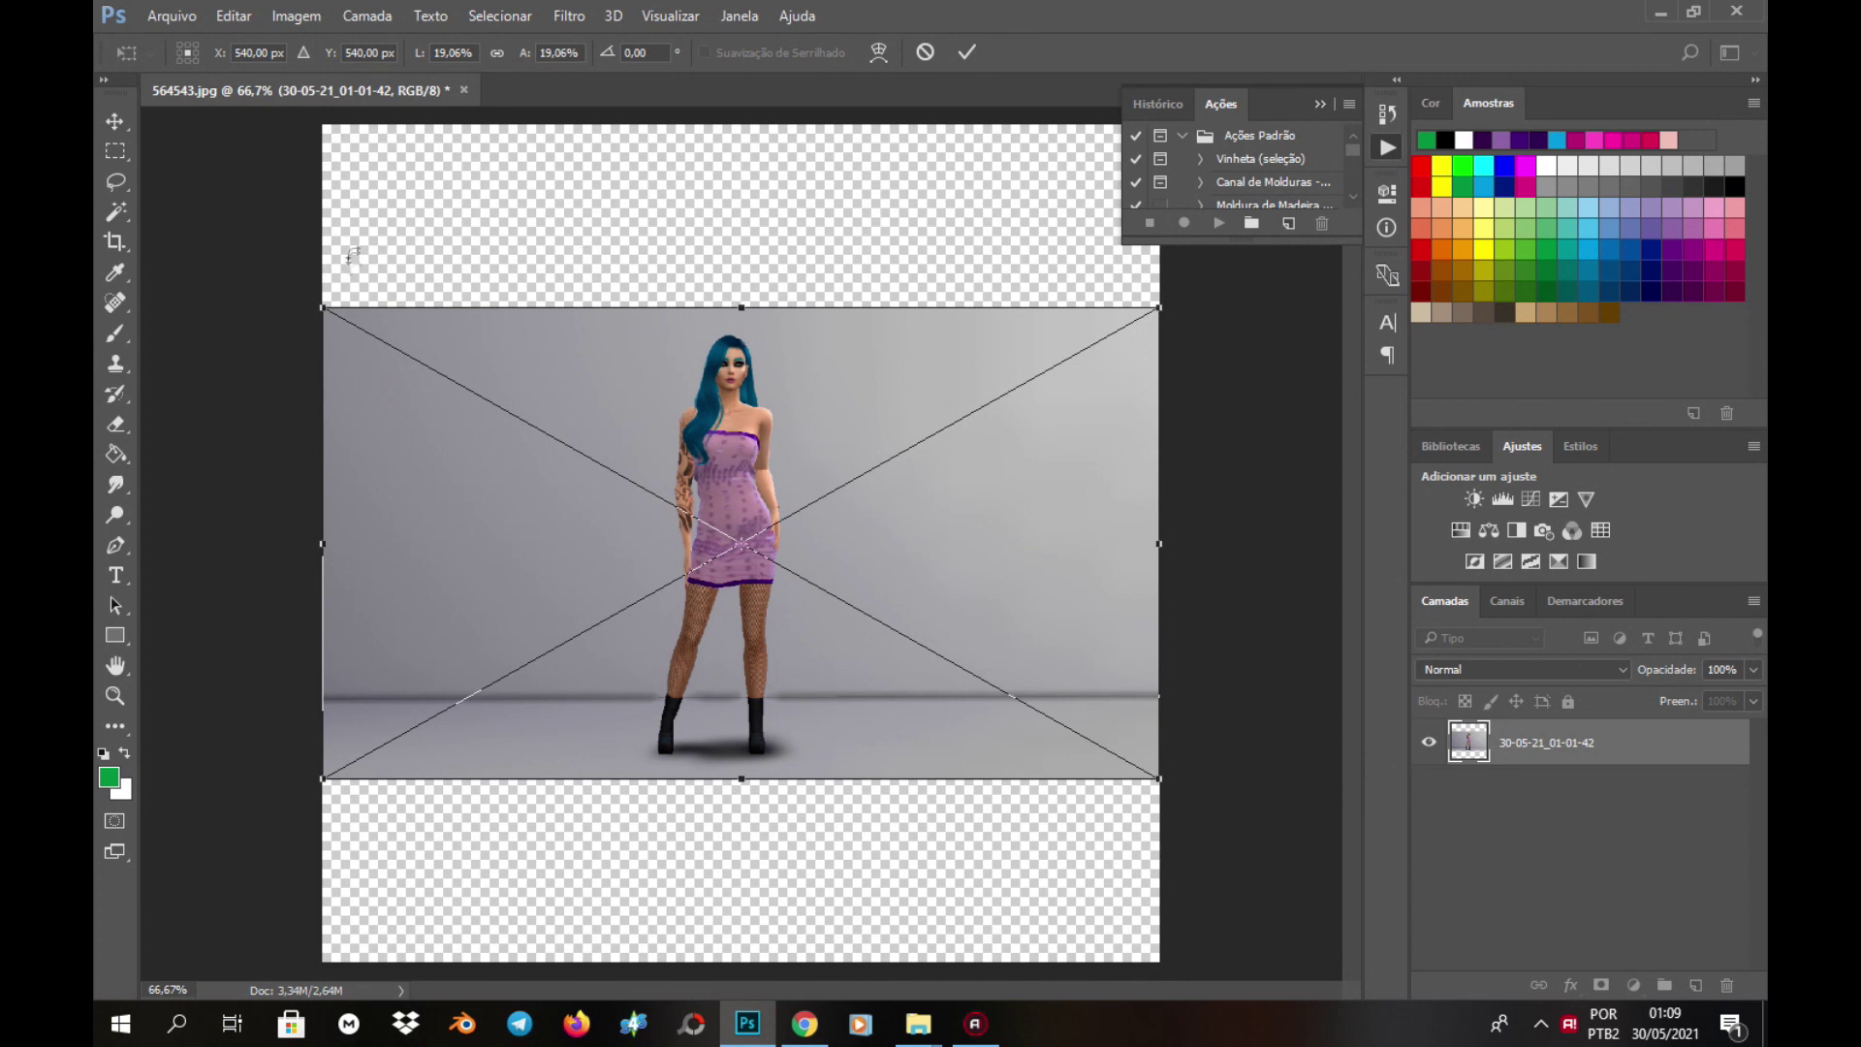
- Scale the placed Sims screenshot from both corners until it fills the canvas, and commit
left_click_drag(323, 304, 141, 92)
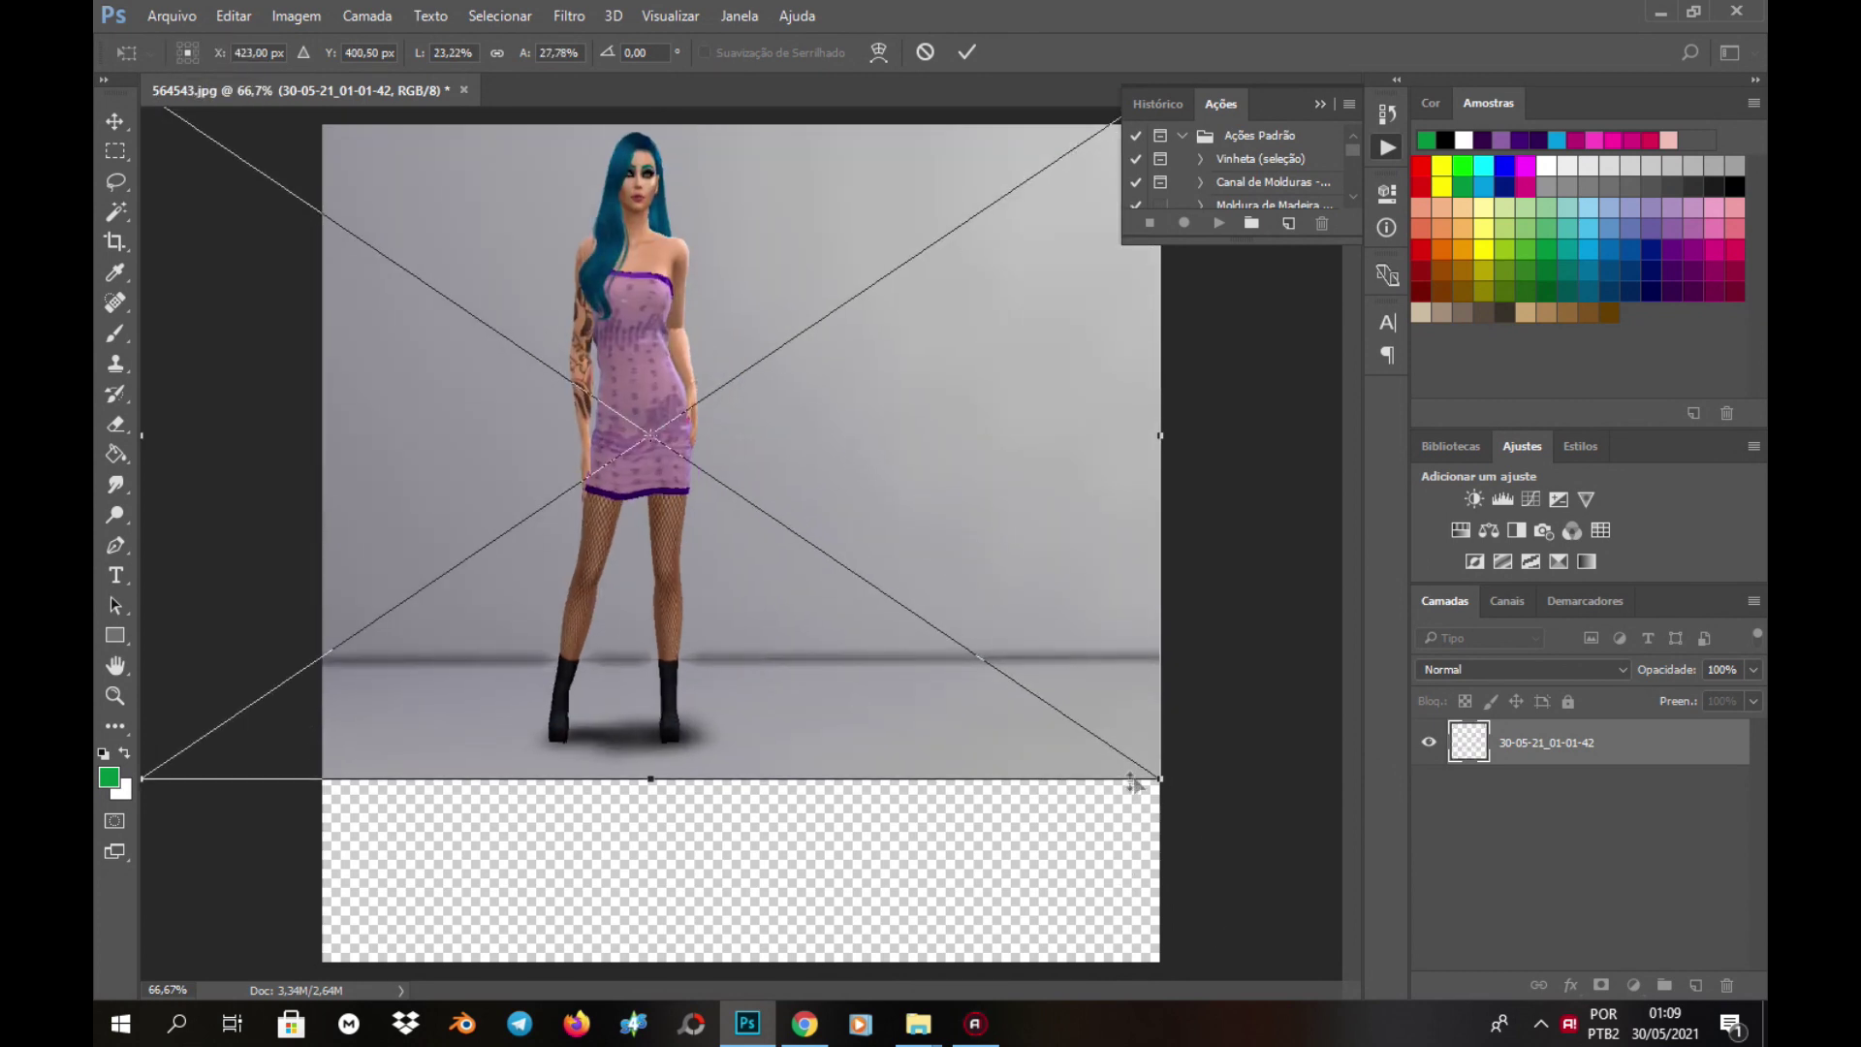
mouse_move(1182, 822)
left_mouse_down()
mouse_move(1345, 997)
mouse_move(1342, 977)
left_mouse_up()
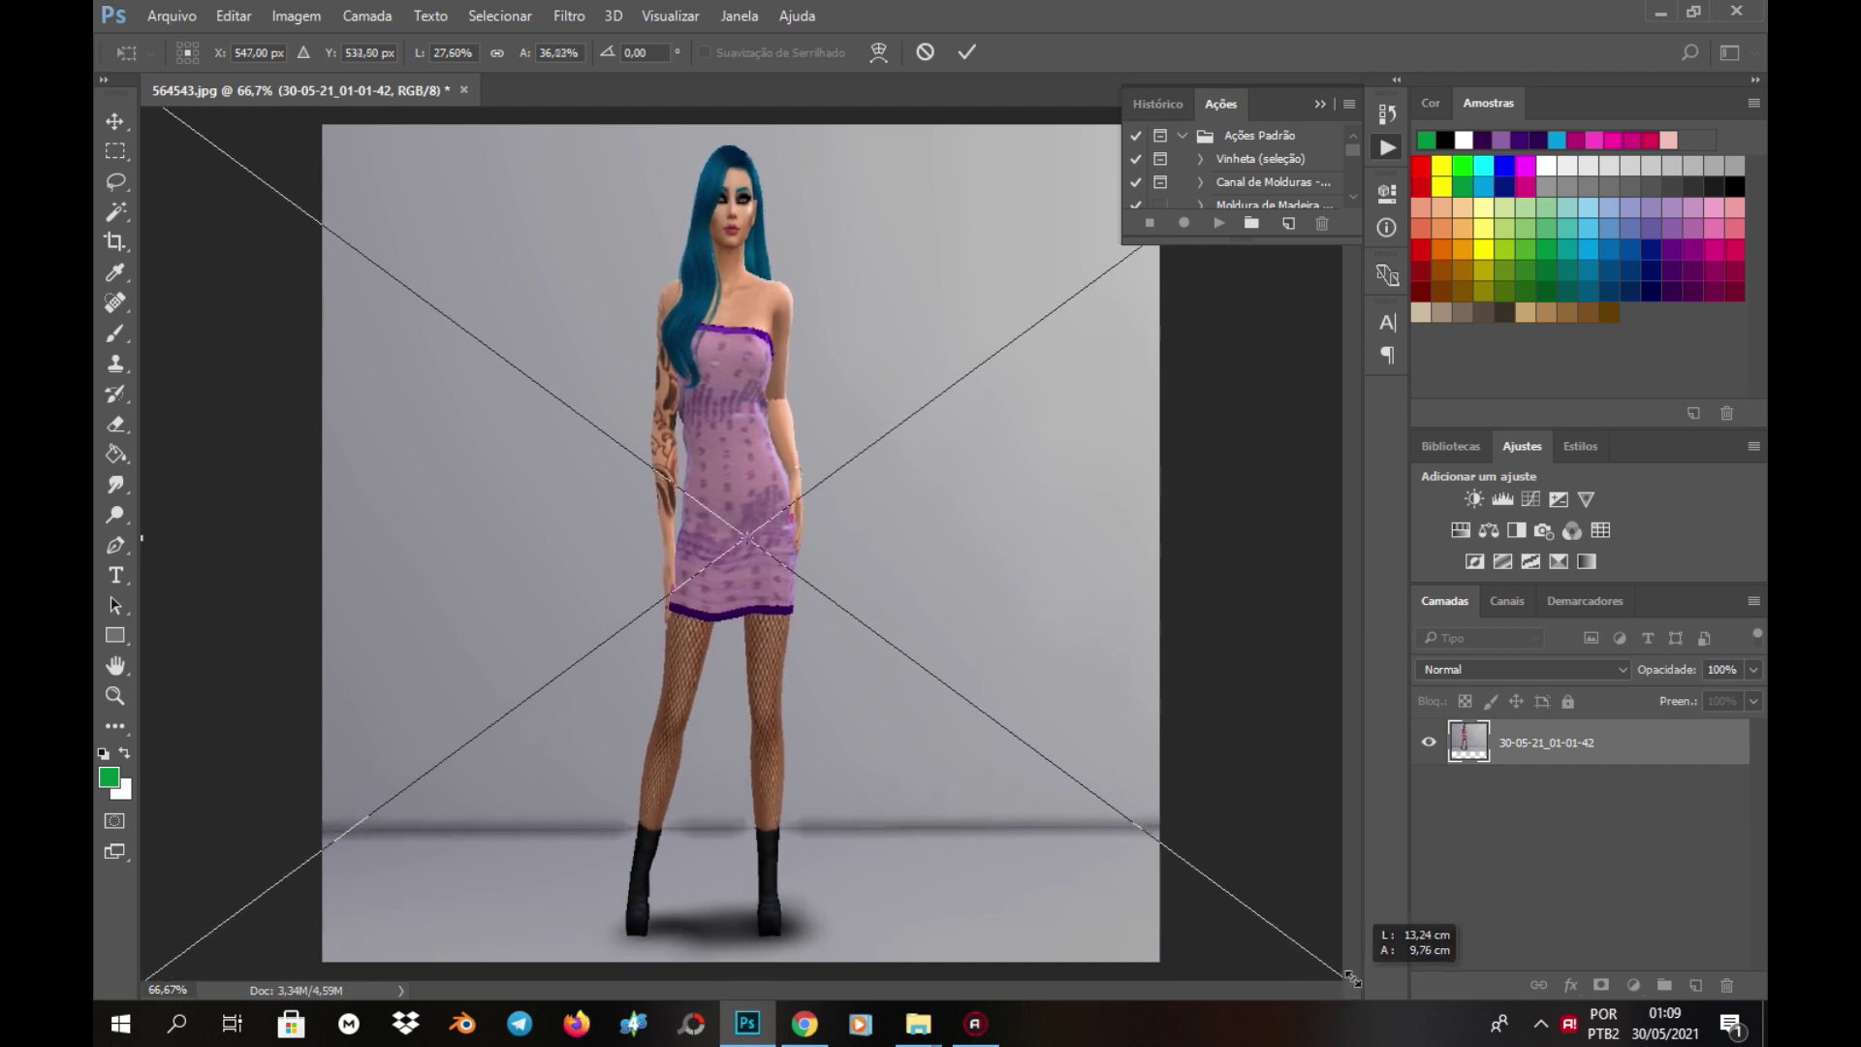
left_click(1319, 103)
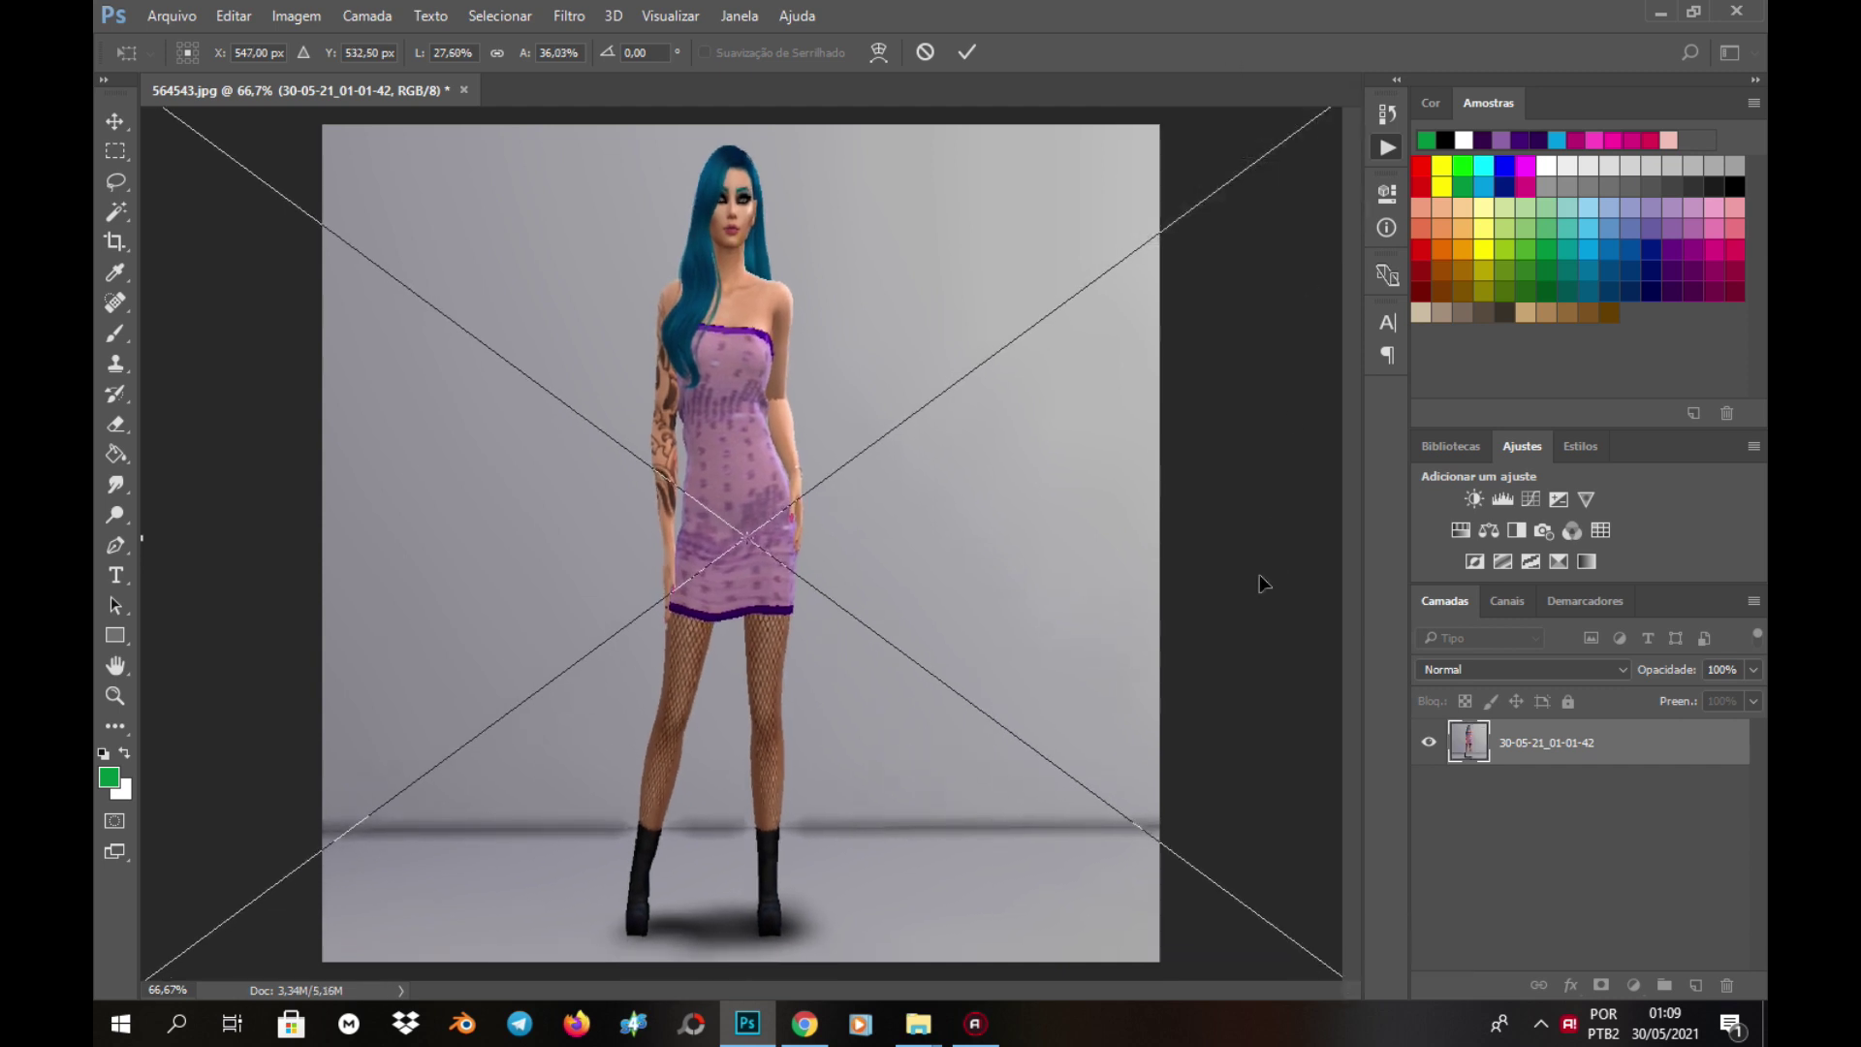
key("Return")
- Rasterize the screenshot layer, then lighten it with a merged Levels adjustment raising output black
key("g")
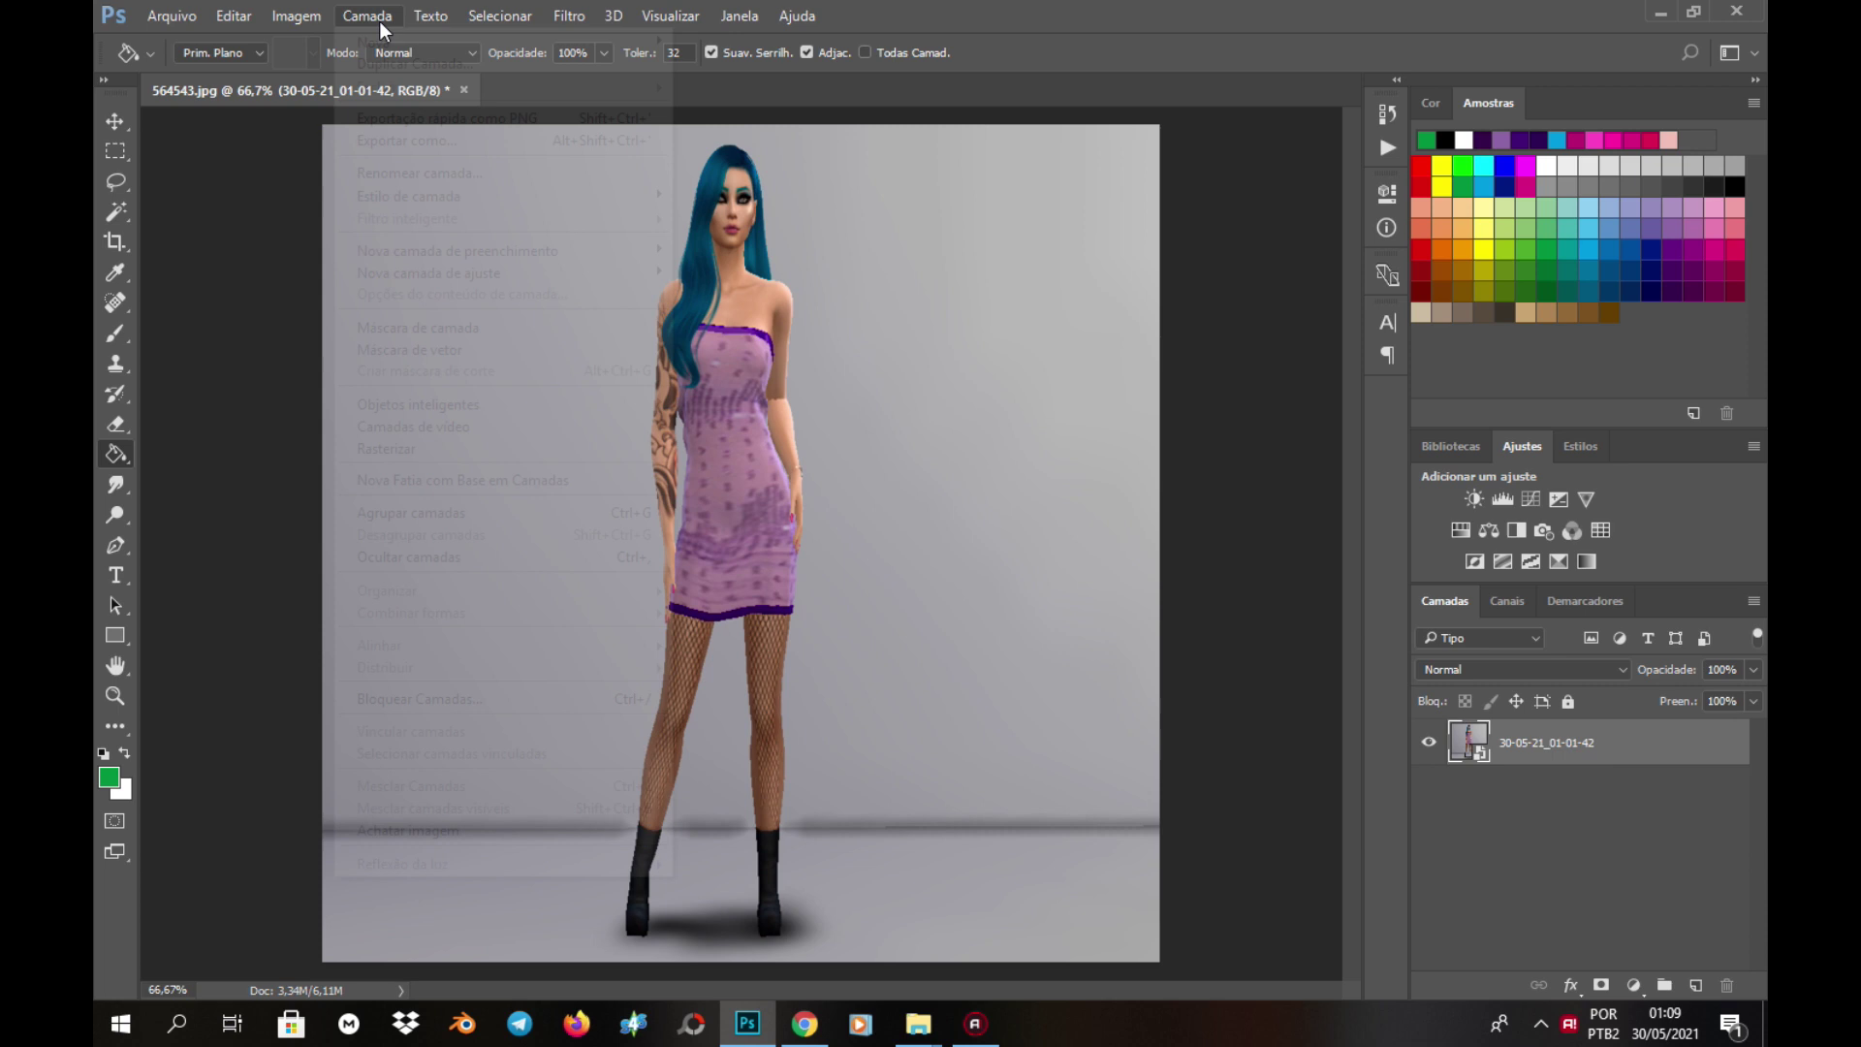
left_click(376, 17)
mouse_move(387, 448)
left_click(751, 632)
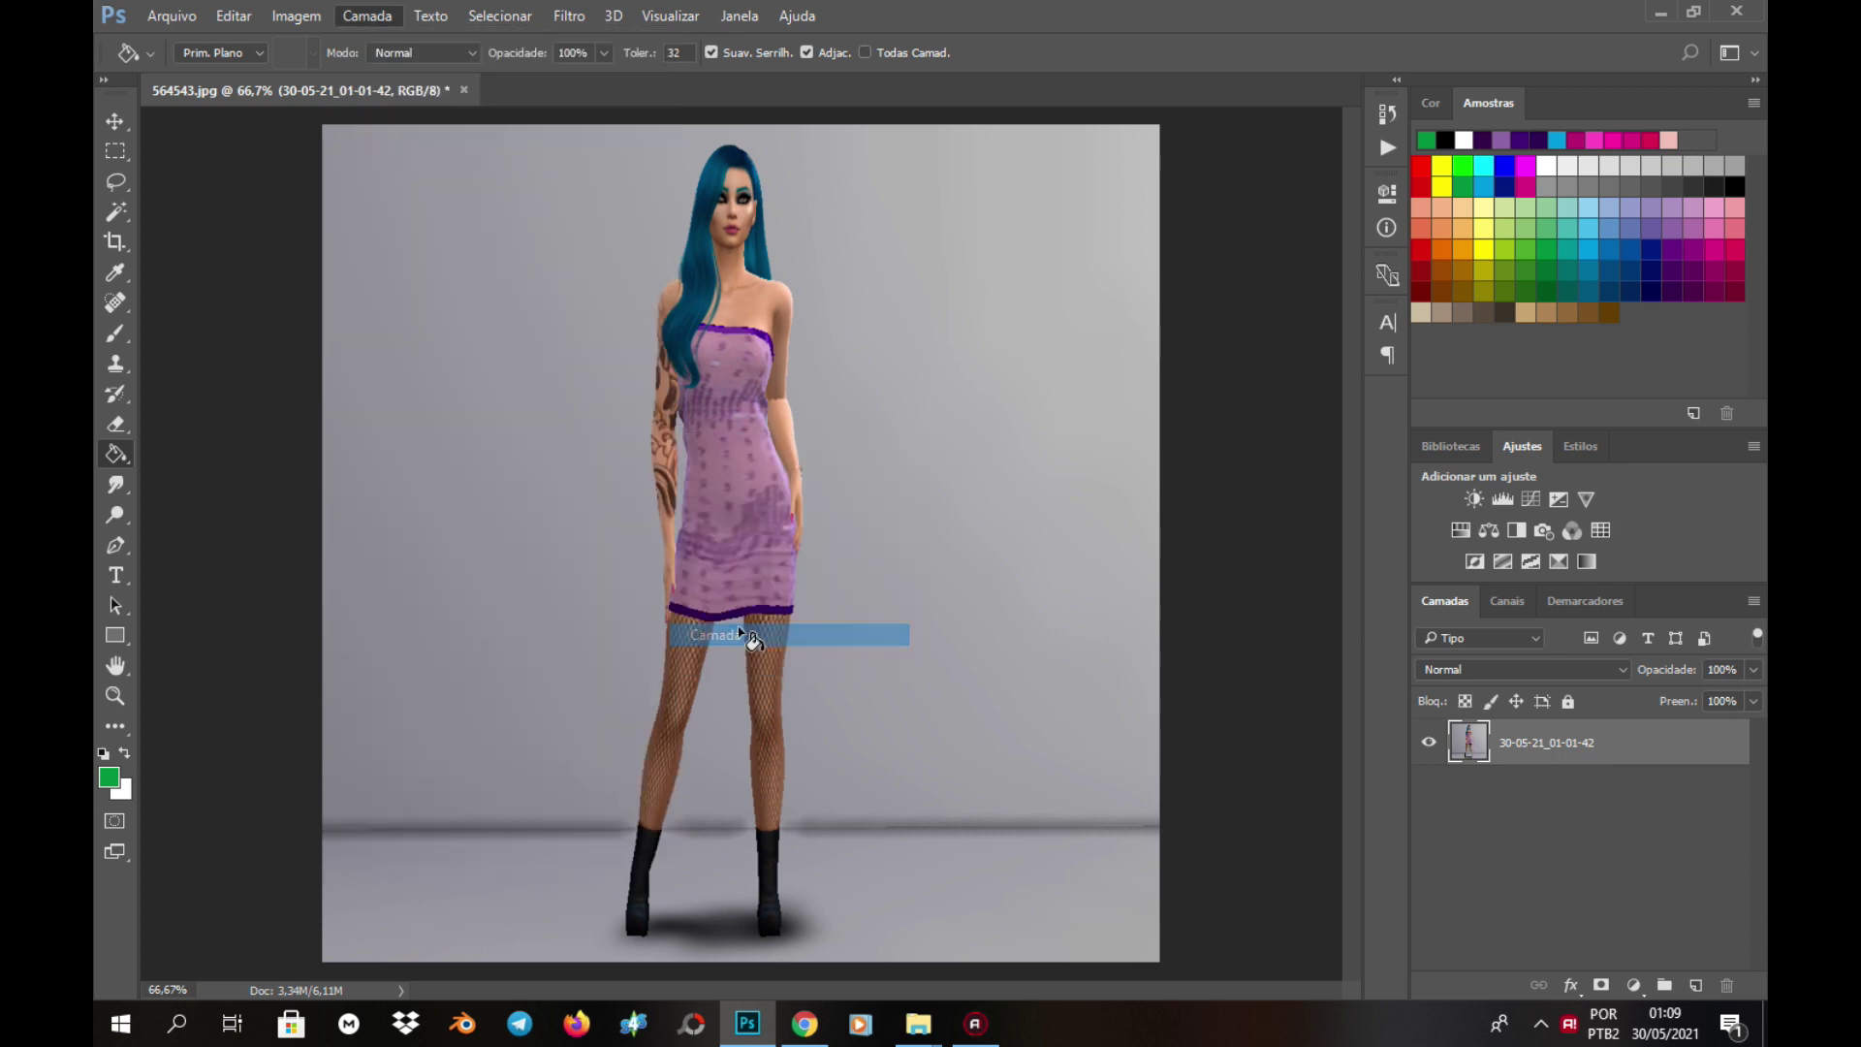
left_click(1502, 499)
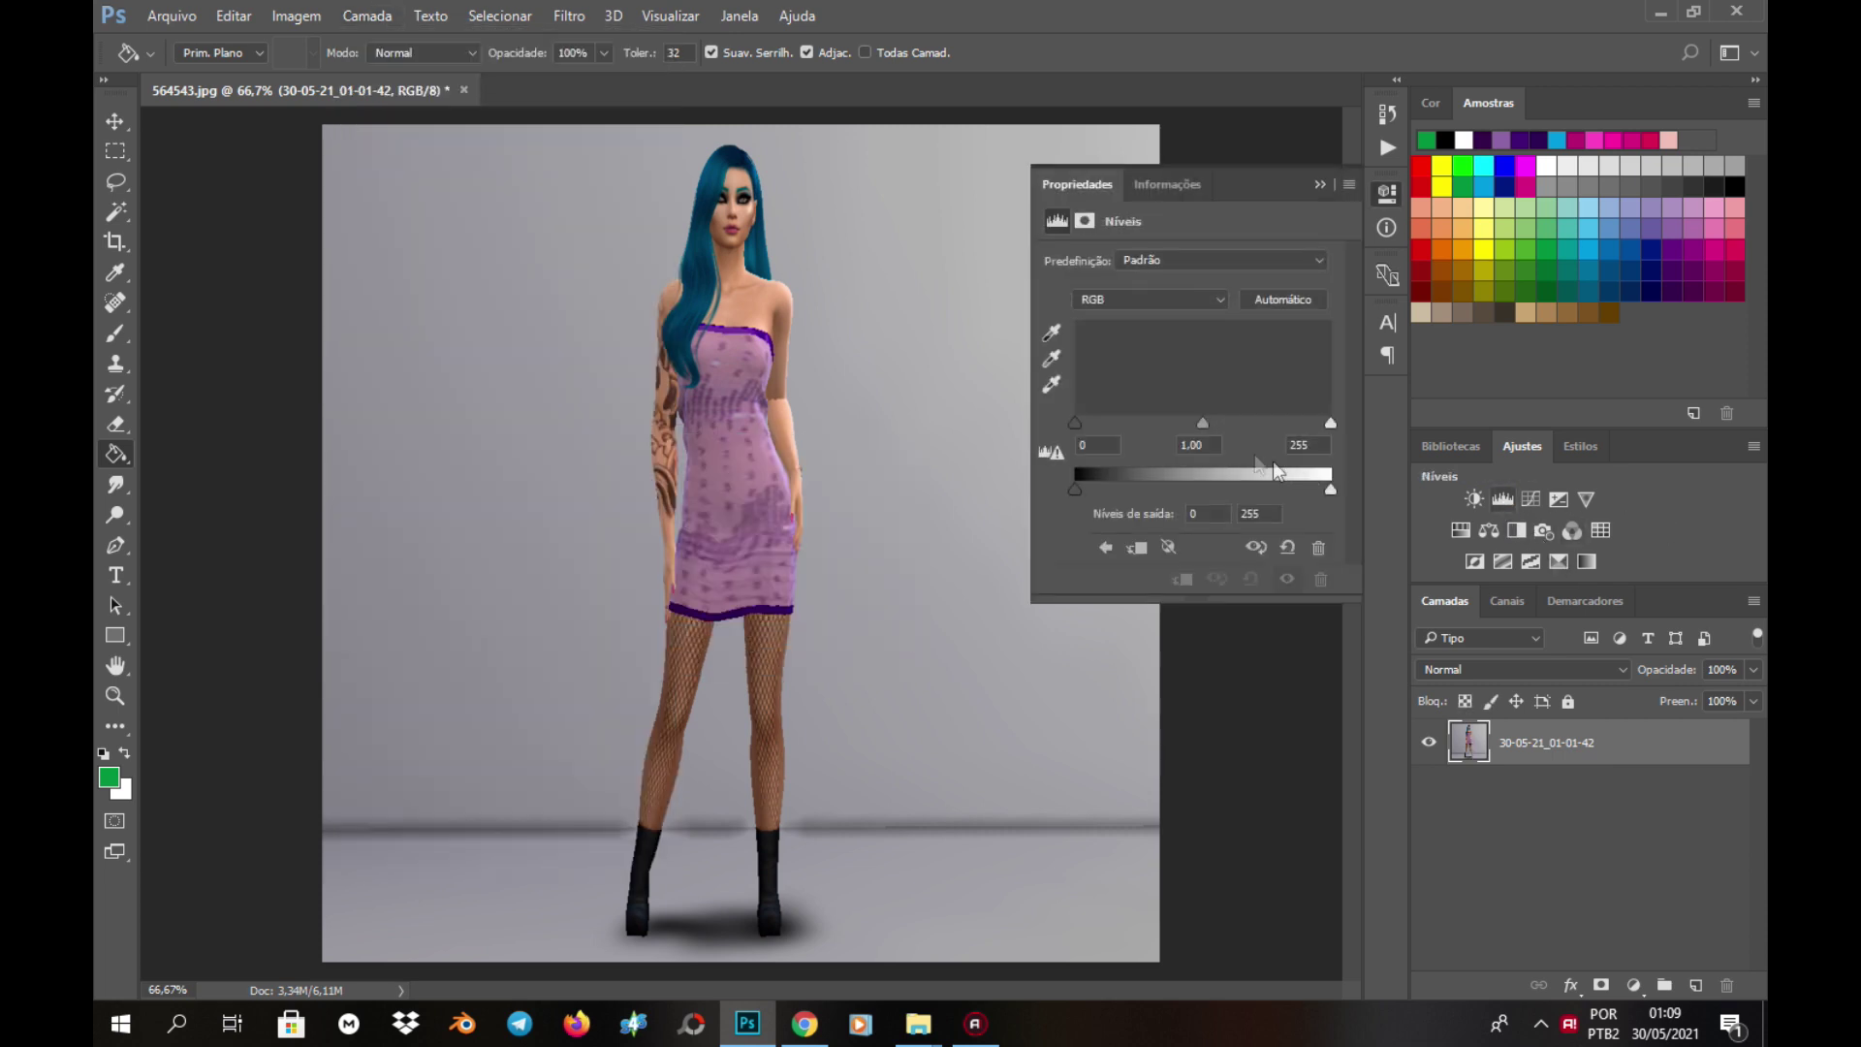
mouse_move(1073, 489)
left_mouse_down()
mouse_move(1105, 489)
mouse_move(1083, 498)
left_mouse_up()
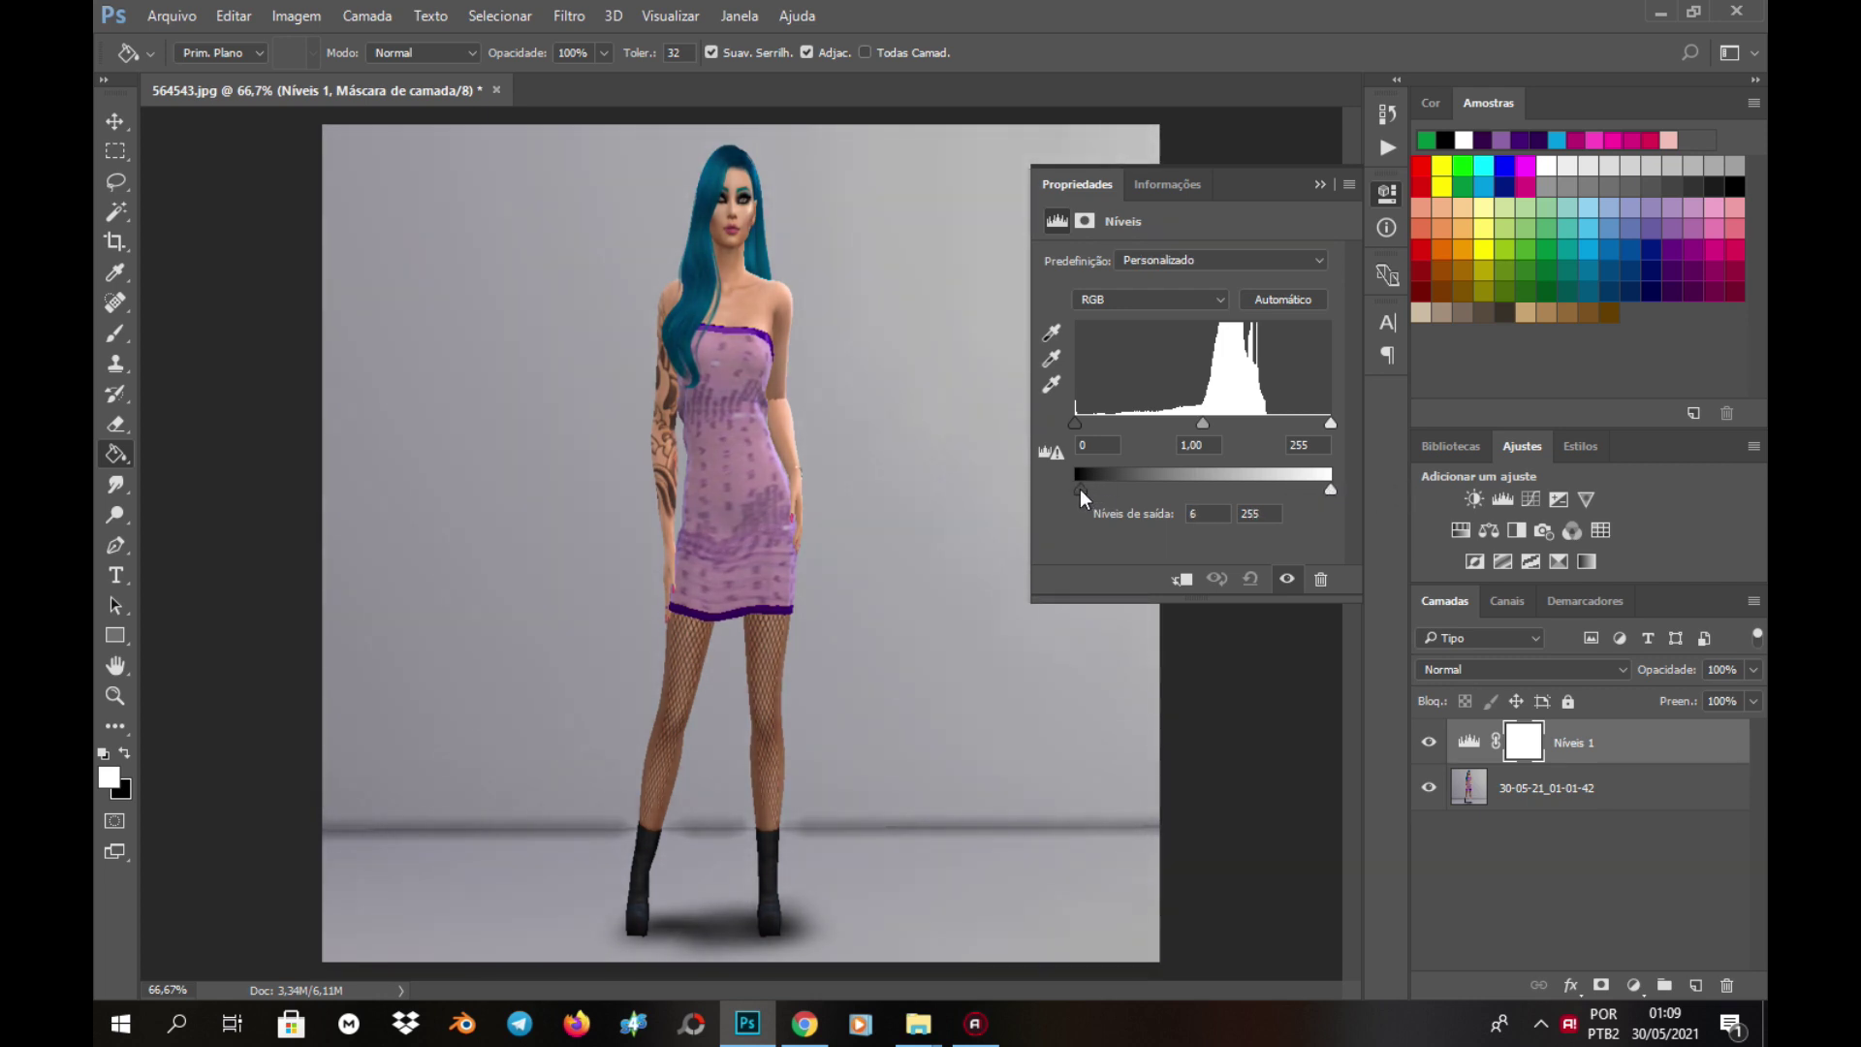
left_click(1319, 185)
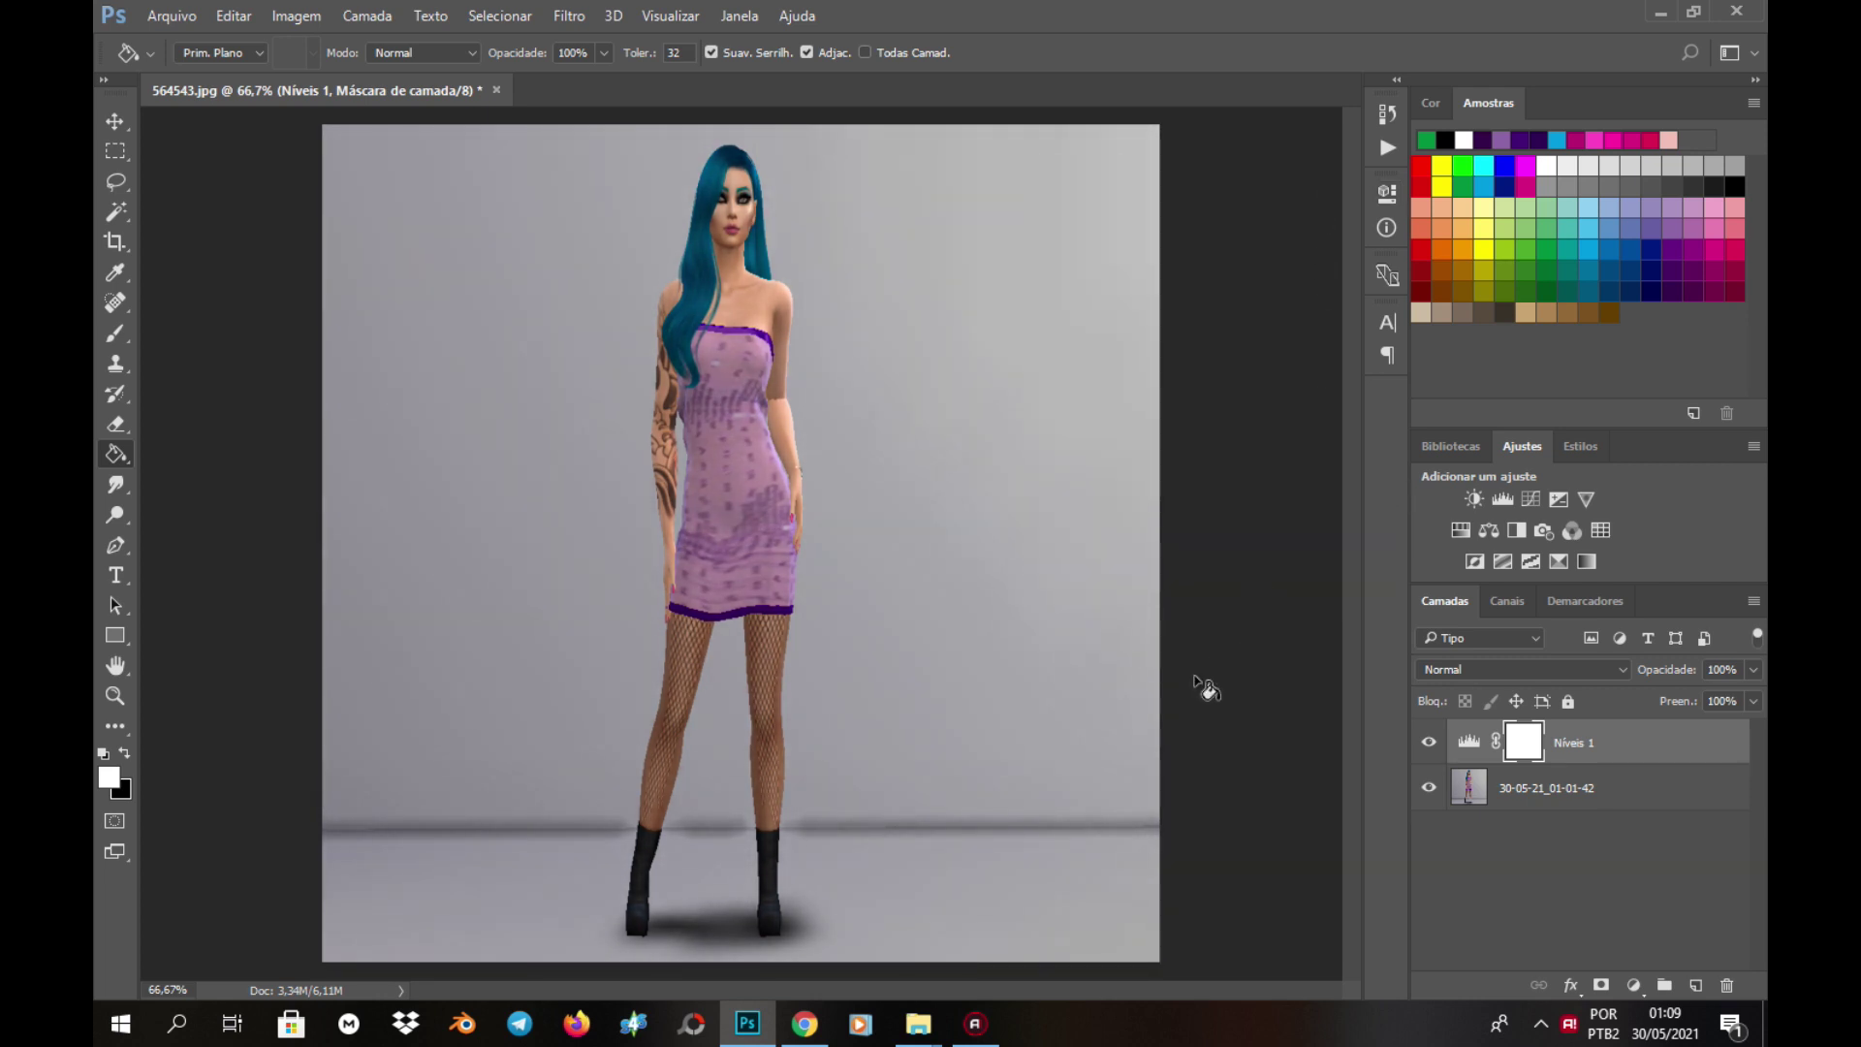
key("ctrl+e")
- Add a Brightness/Contrast adjustment with brightness 18 and contrast 6
left_click(1471, 499)
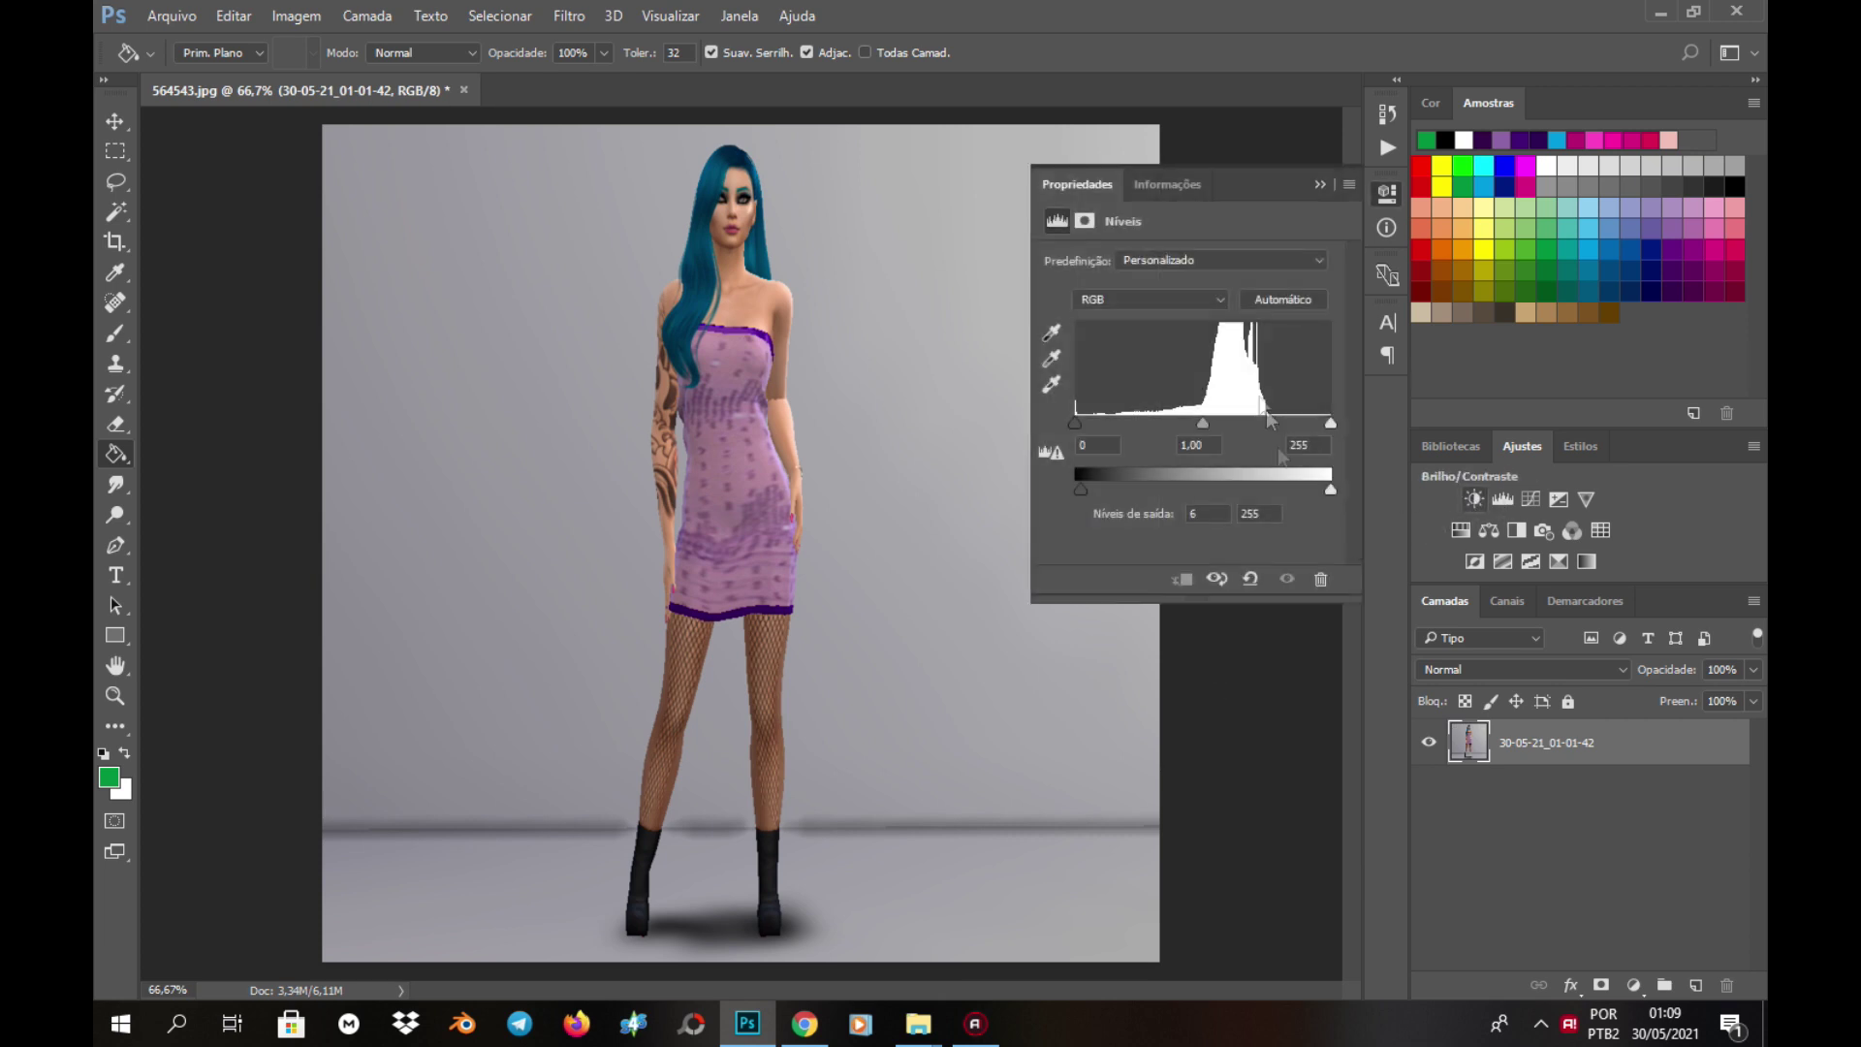
left_click_drag(1188, 318, 1214, 320)
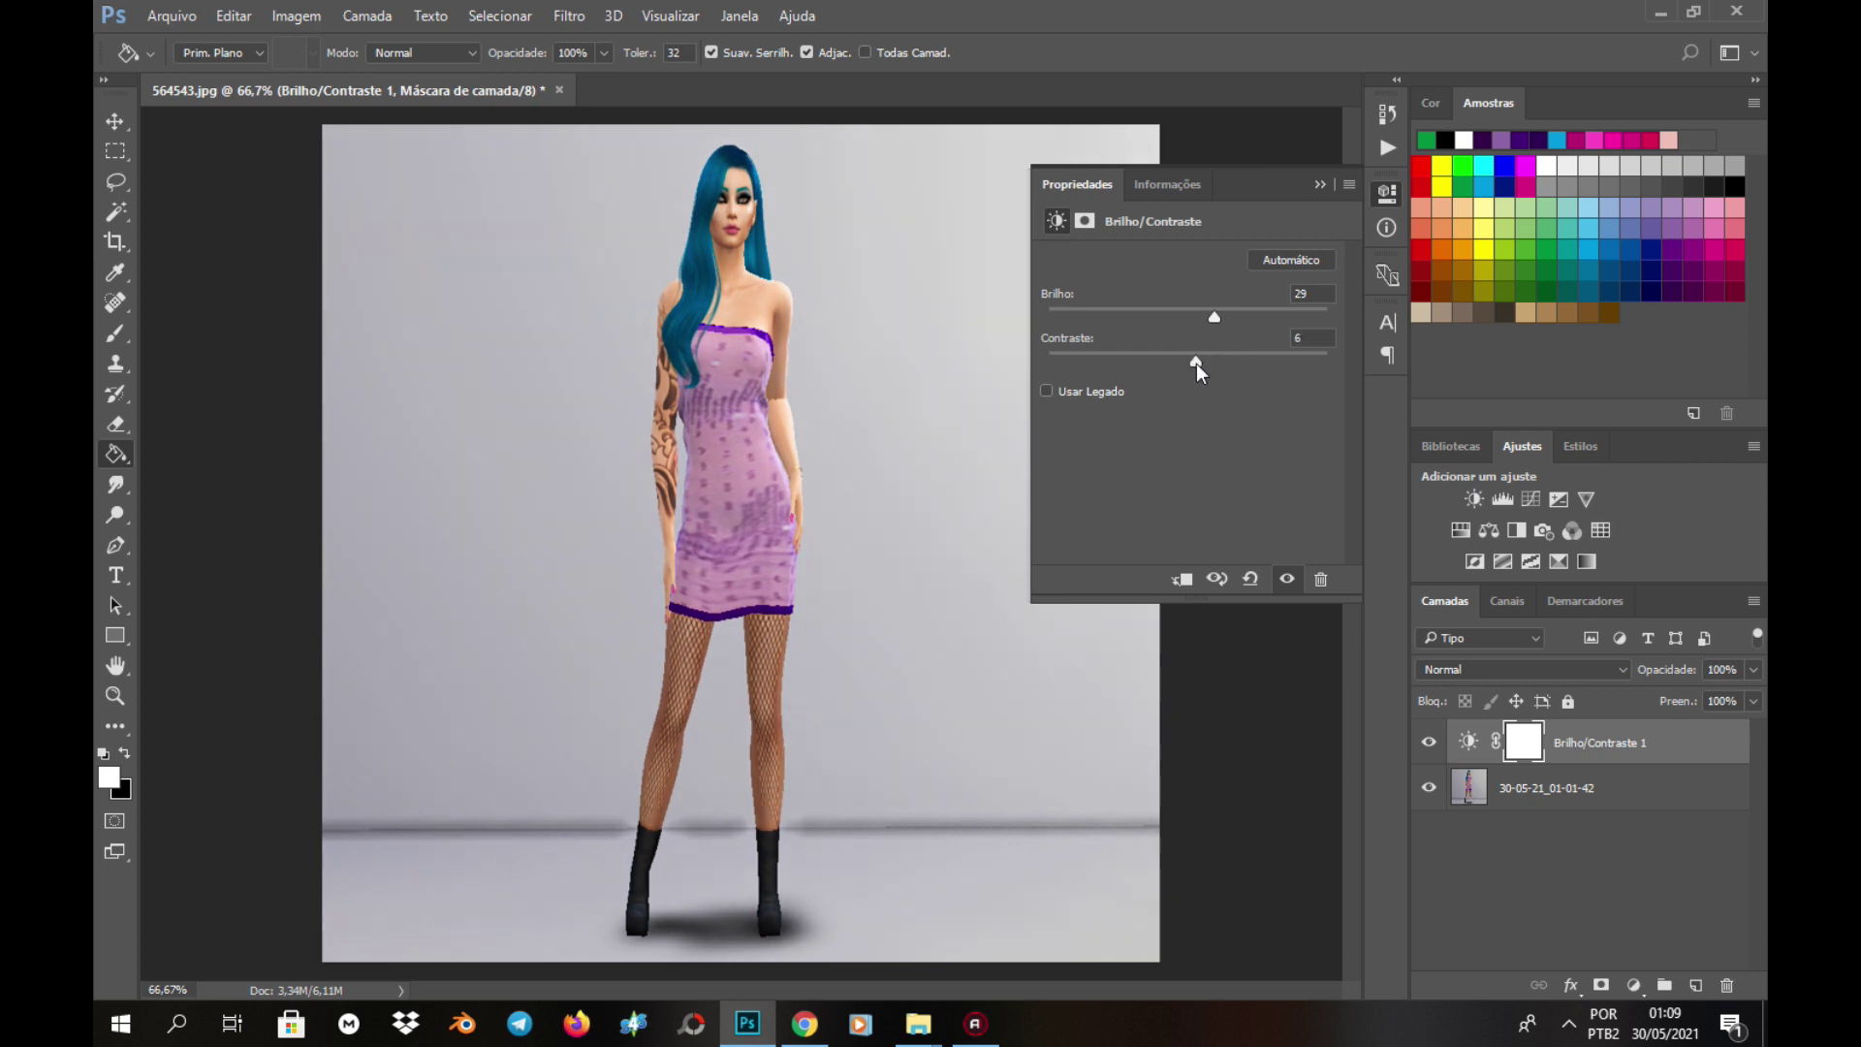
left_click(1318, 186)
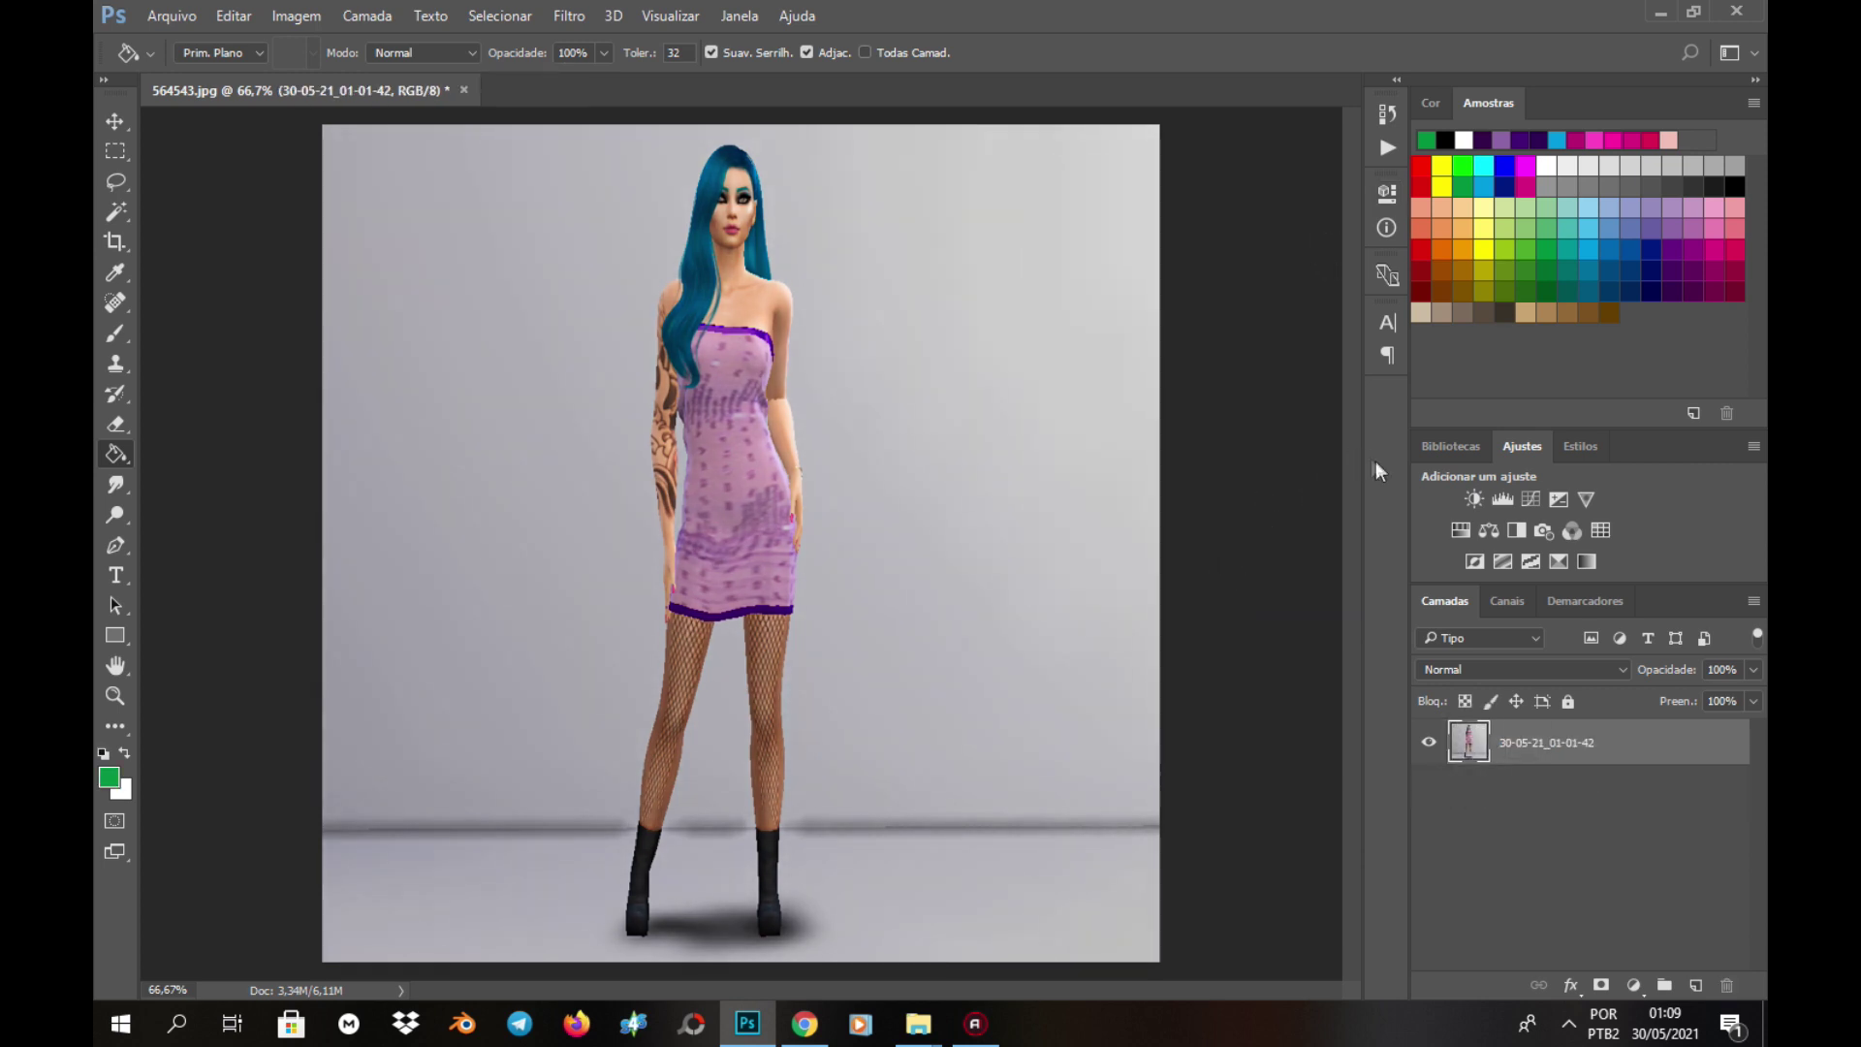
- Add an S-shaped Curves adjustment that lifts the midtones, merged into the screenshot
left_click(1530, 498)
left_click_drag(1167, 462, 1167, 468)
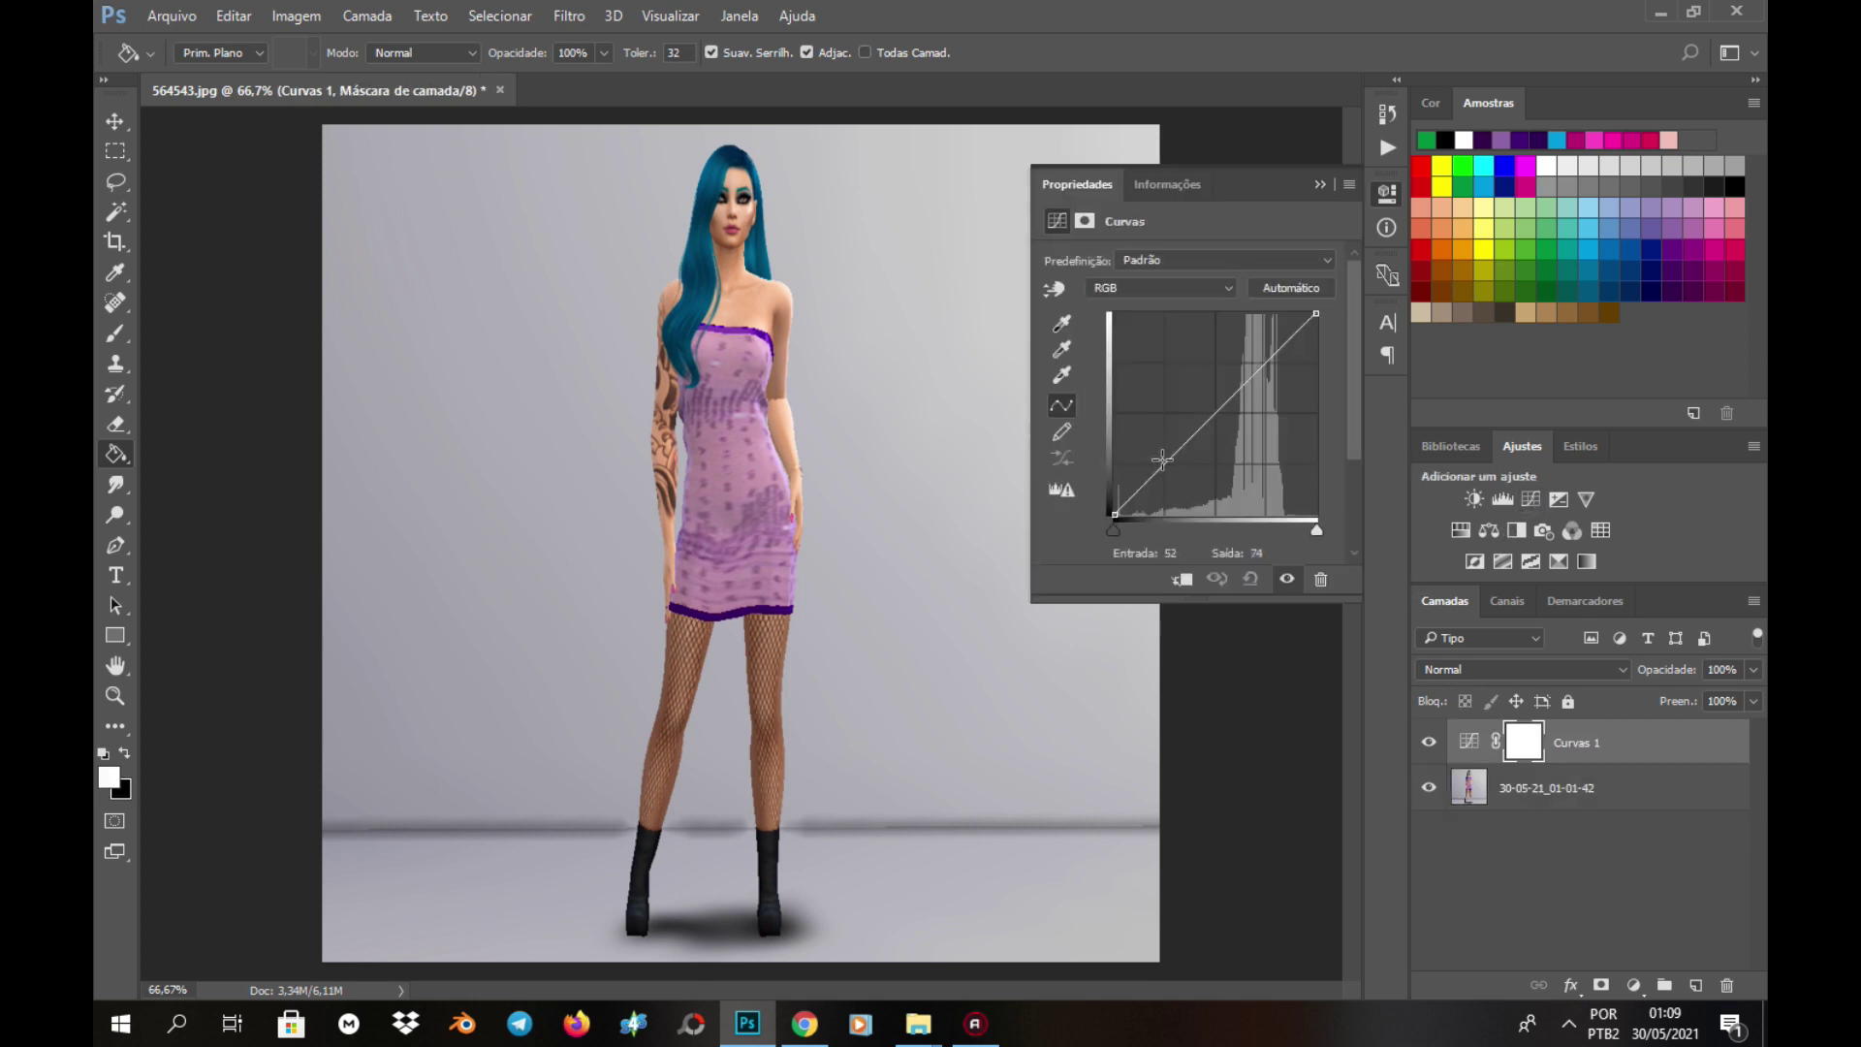
left_click_drag(1227, 405, 1226, 394)
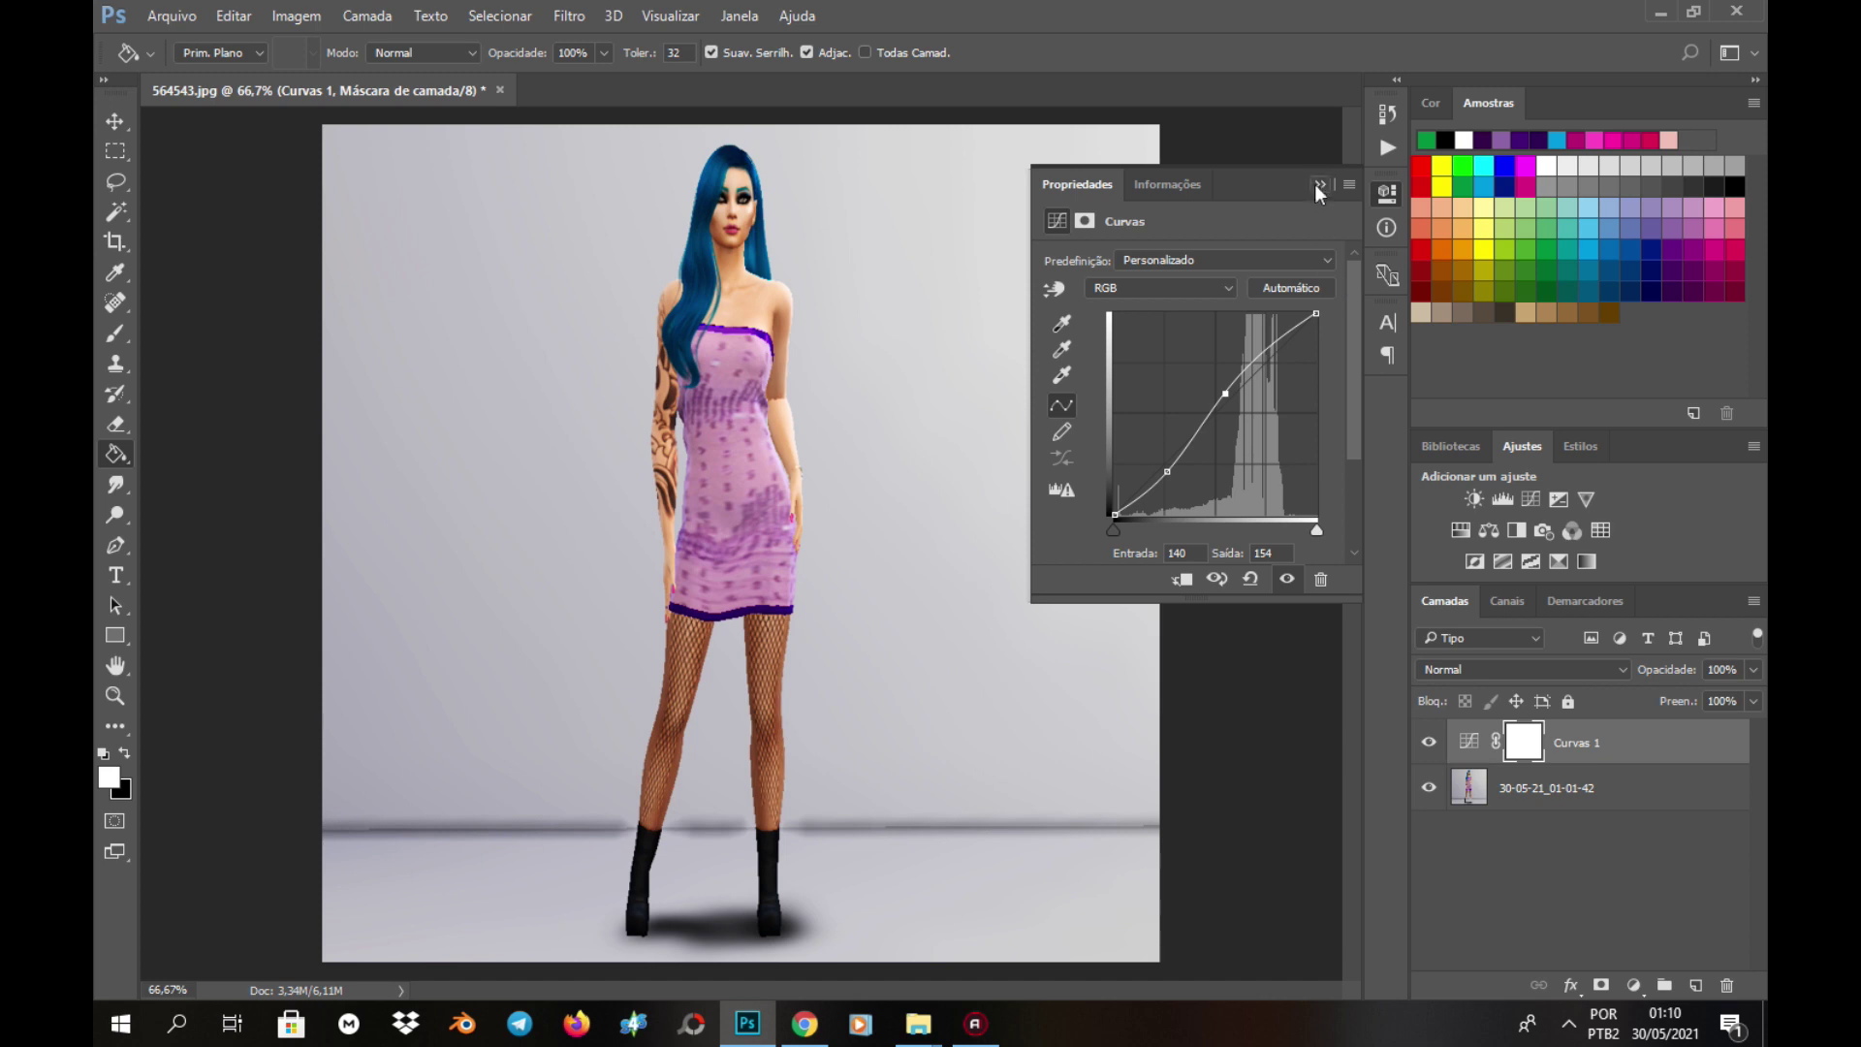
left_click(1314, 184)
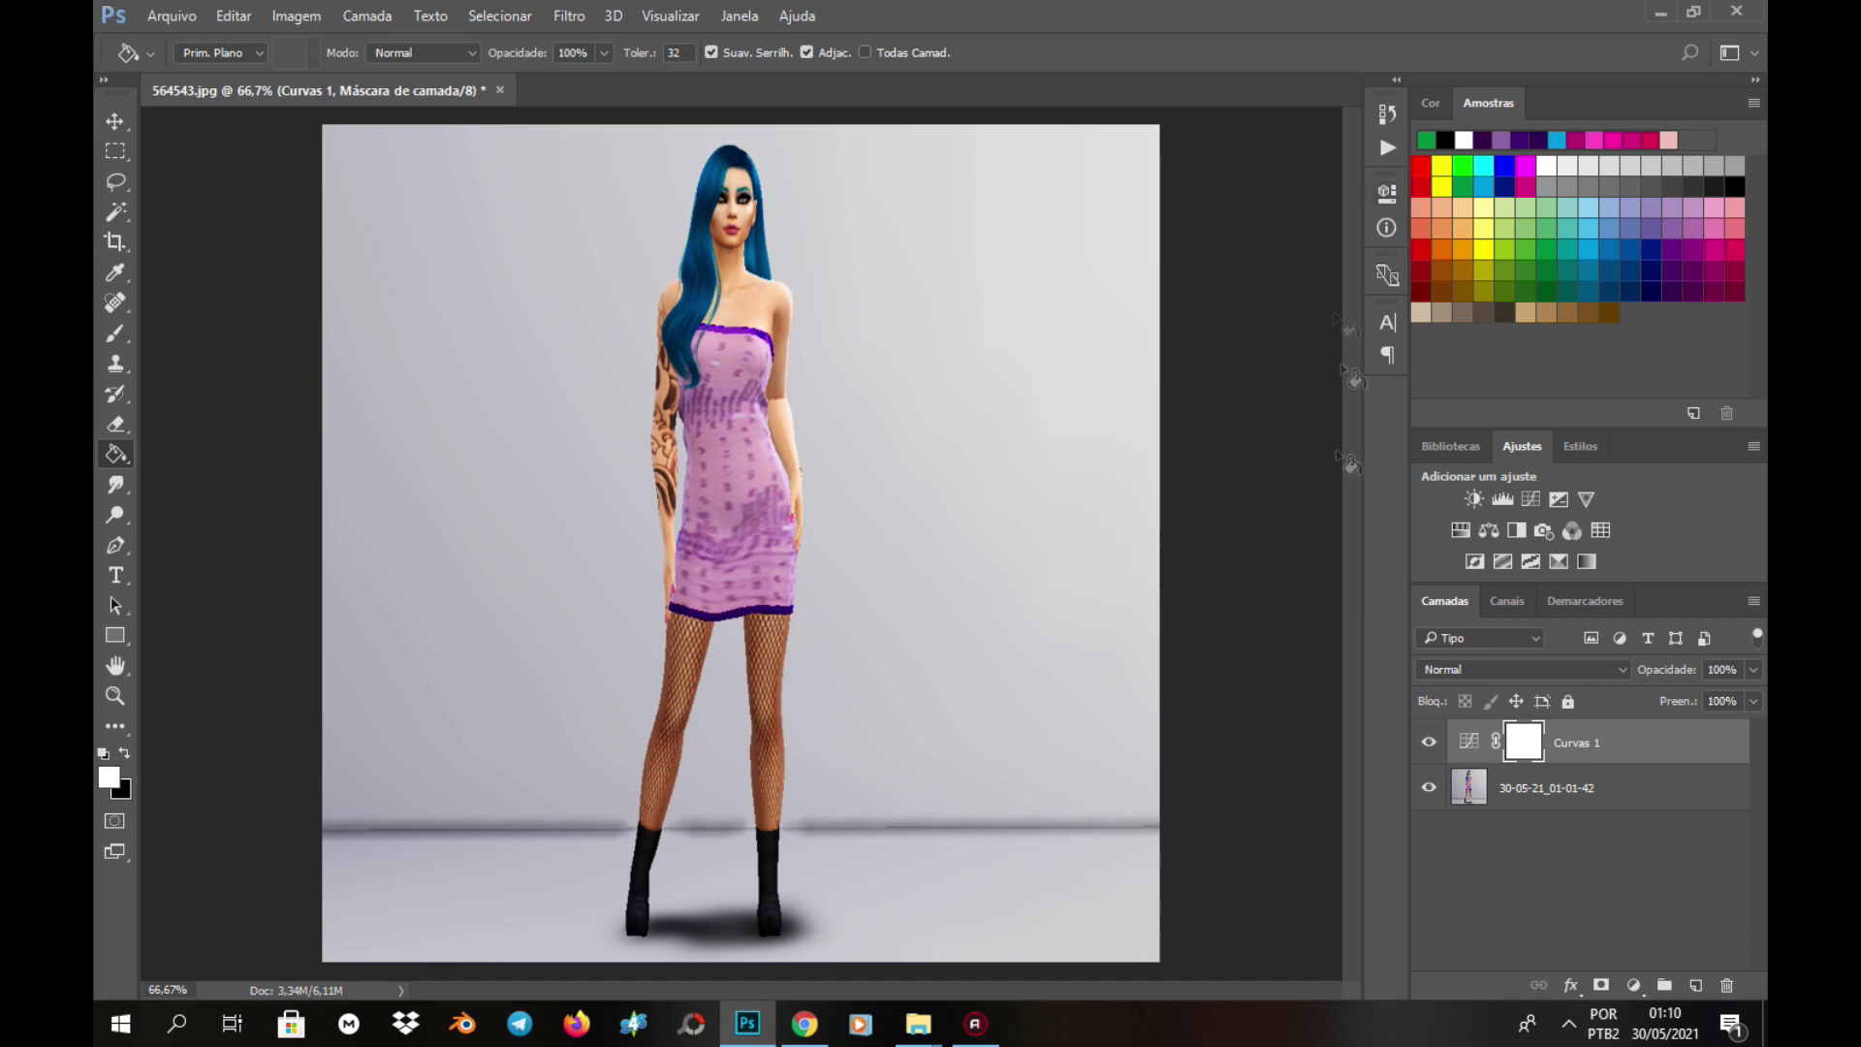
key("Delete")
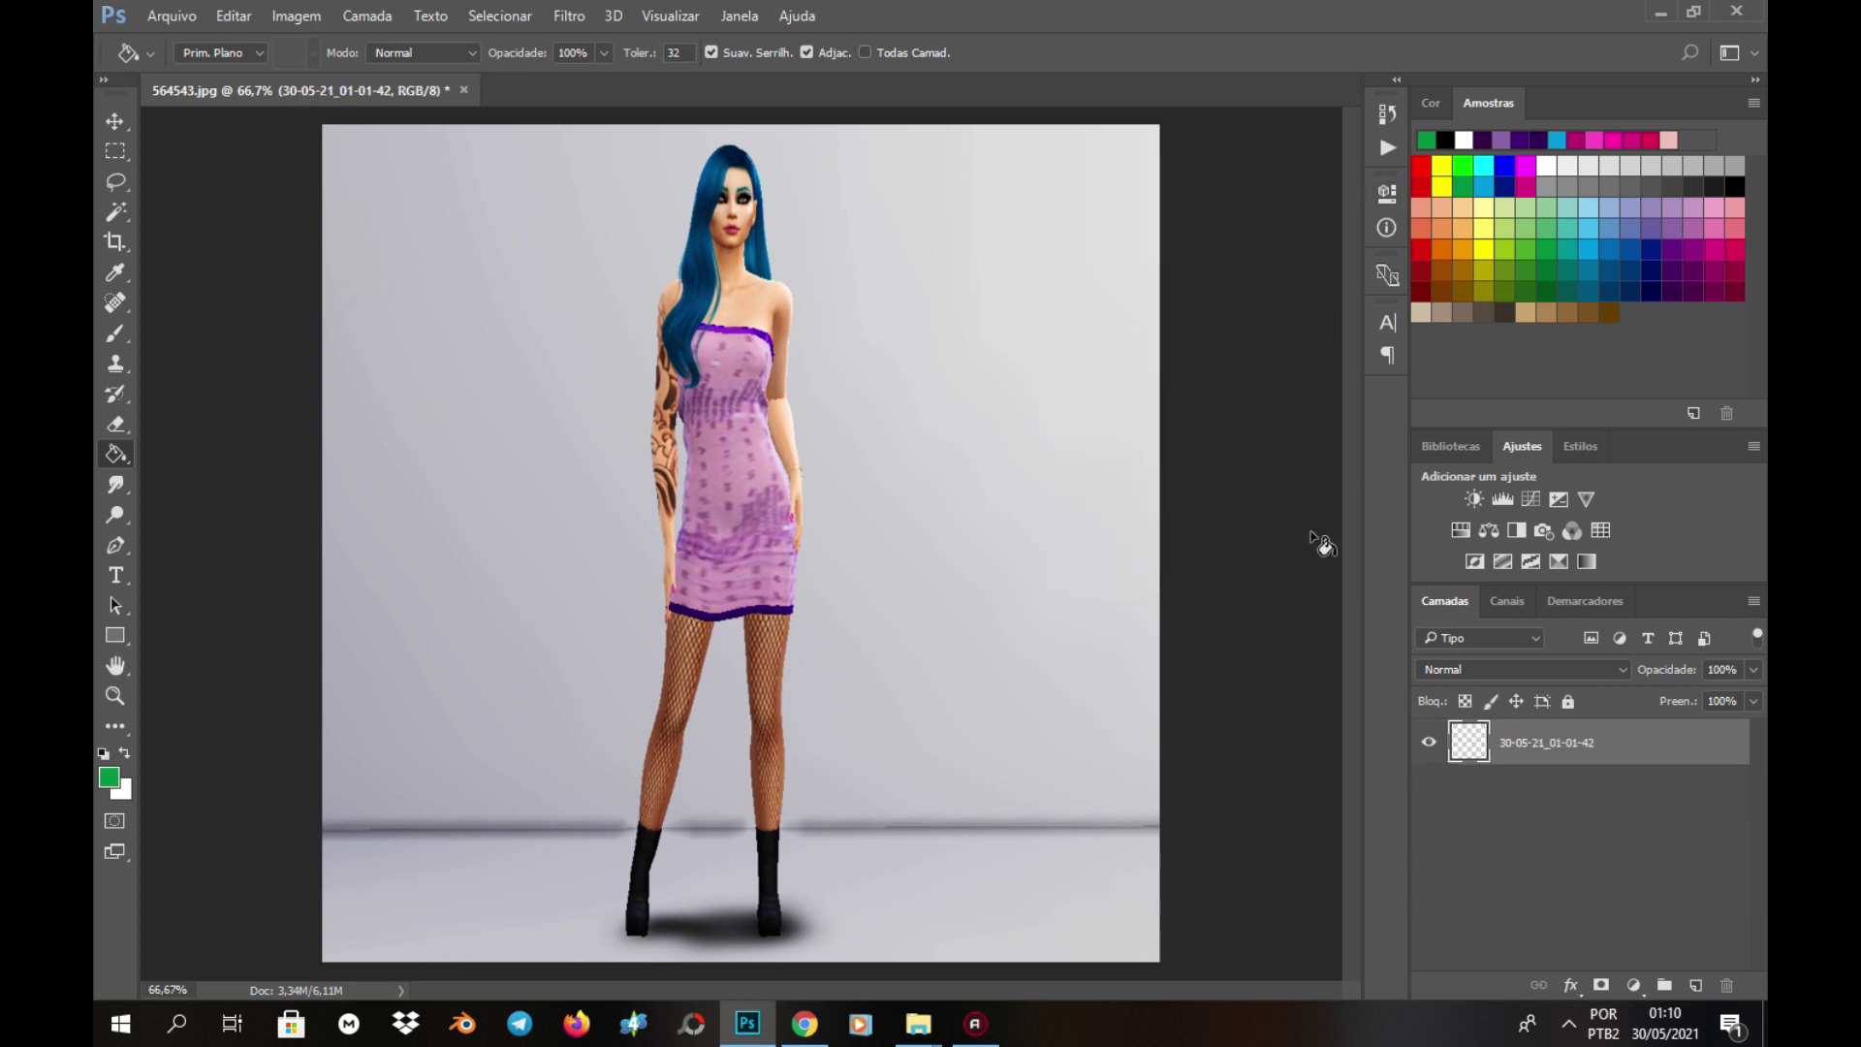
- Apply a purple #8200d5 Photo Filter at 89% opacity, merged into the photo
left_click(1544, 530)
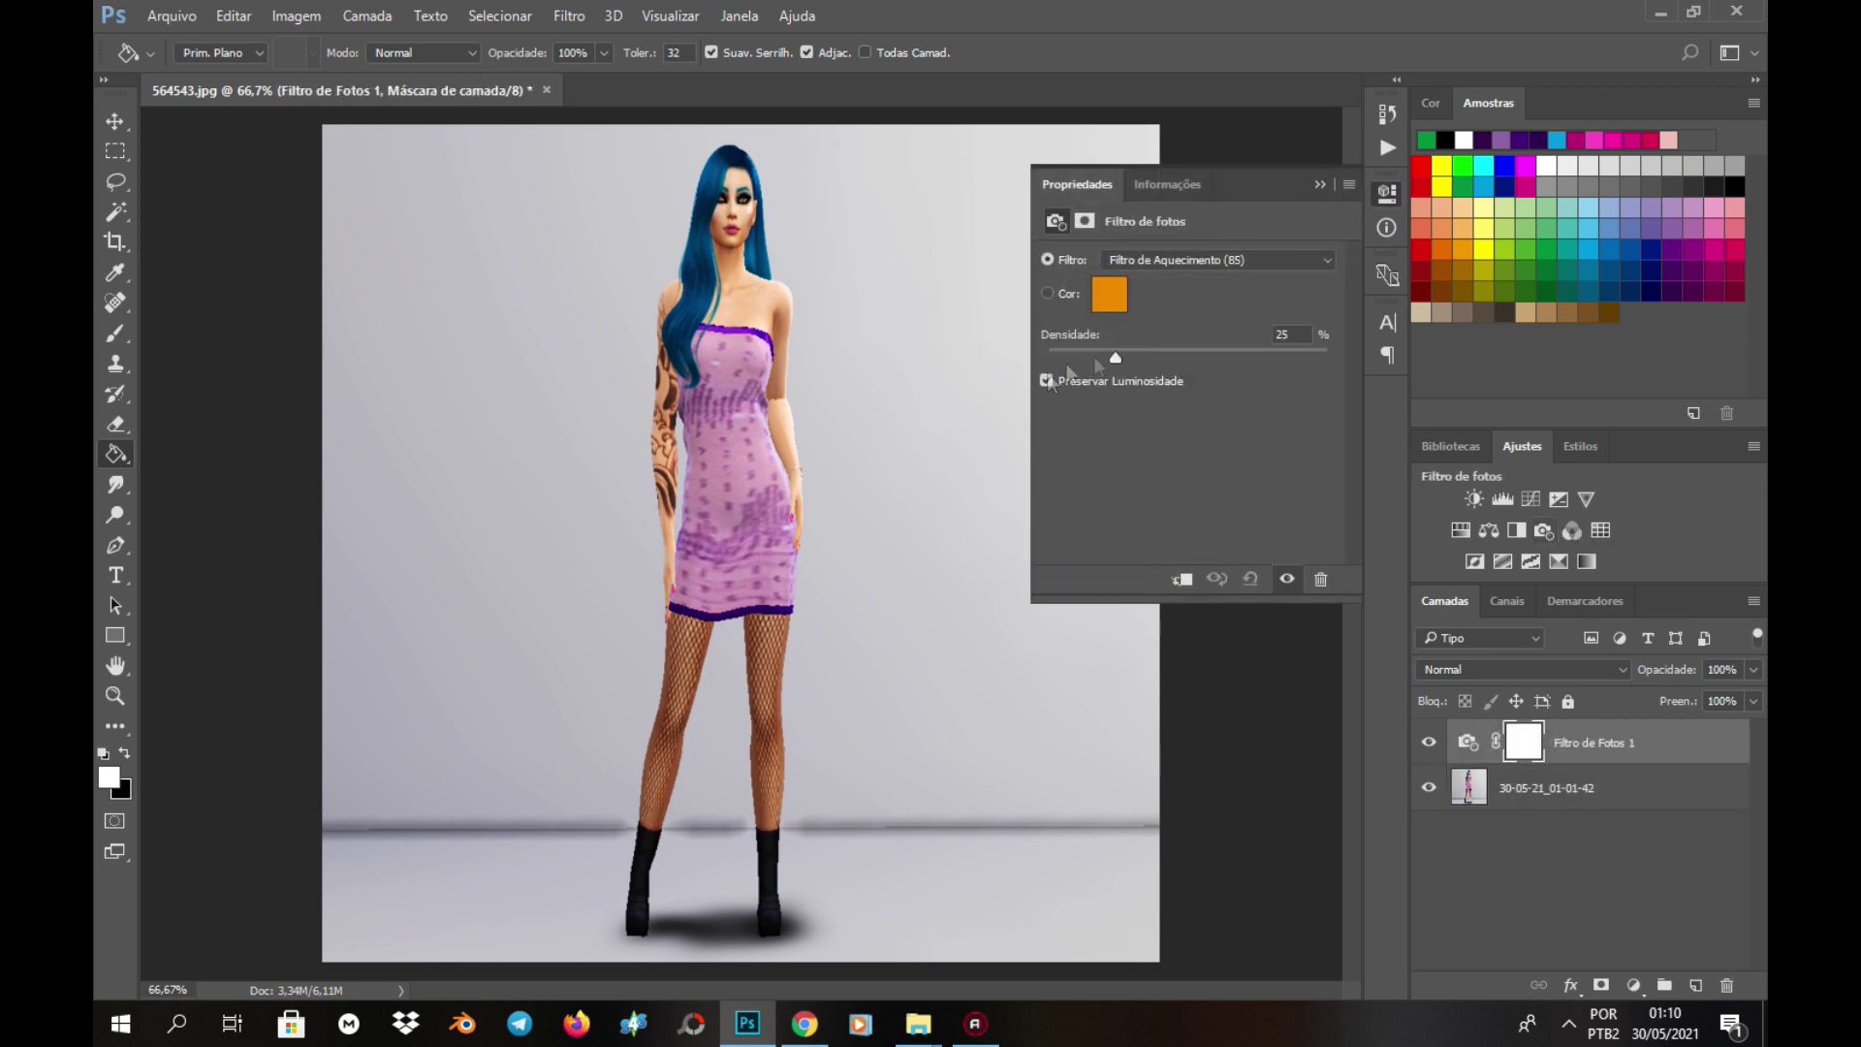
left_click(1109, 290)
left_click(1289, 419)
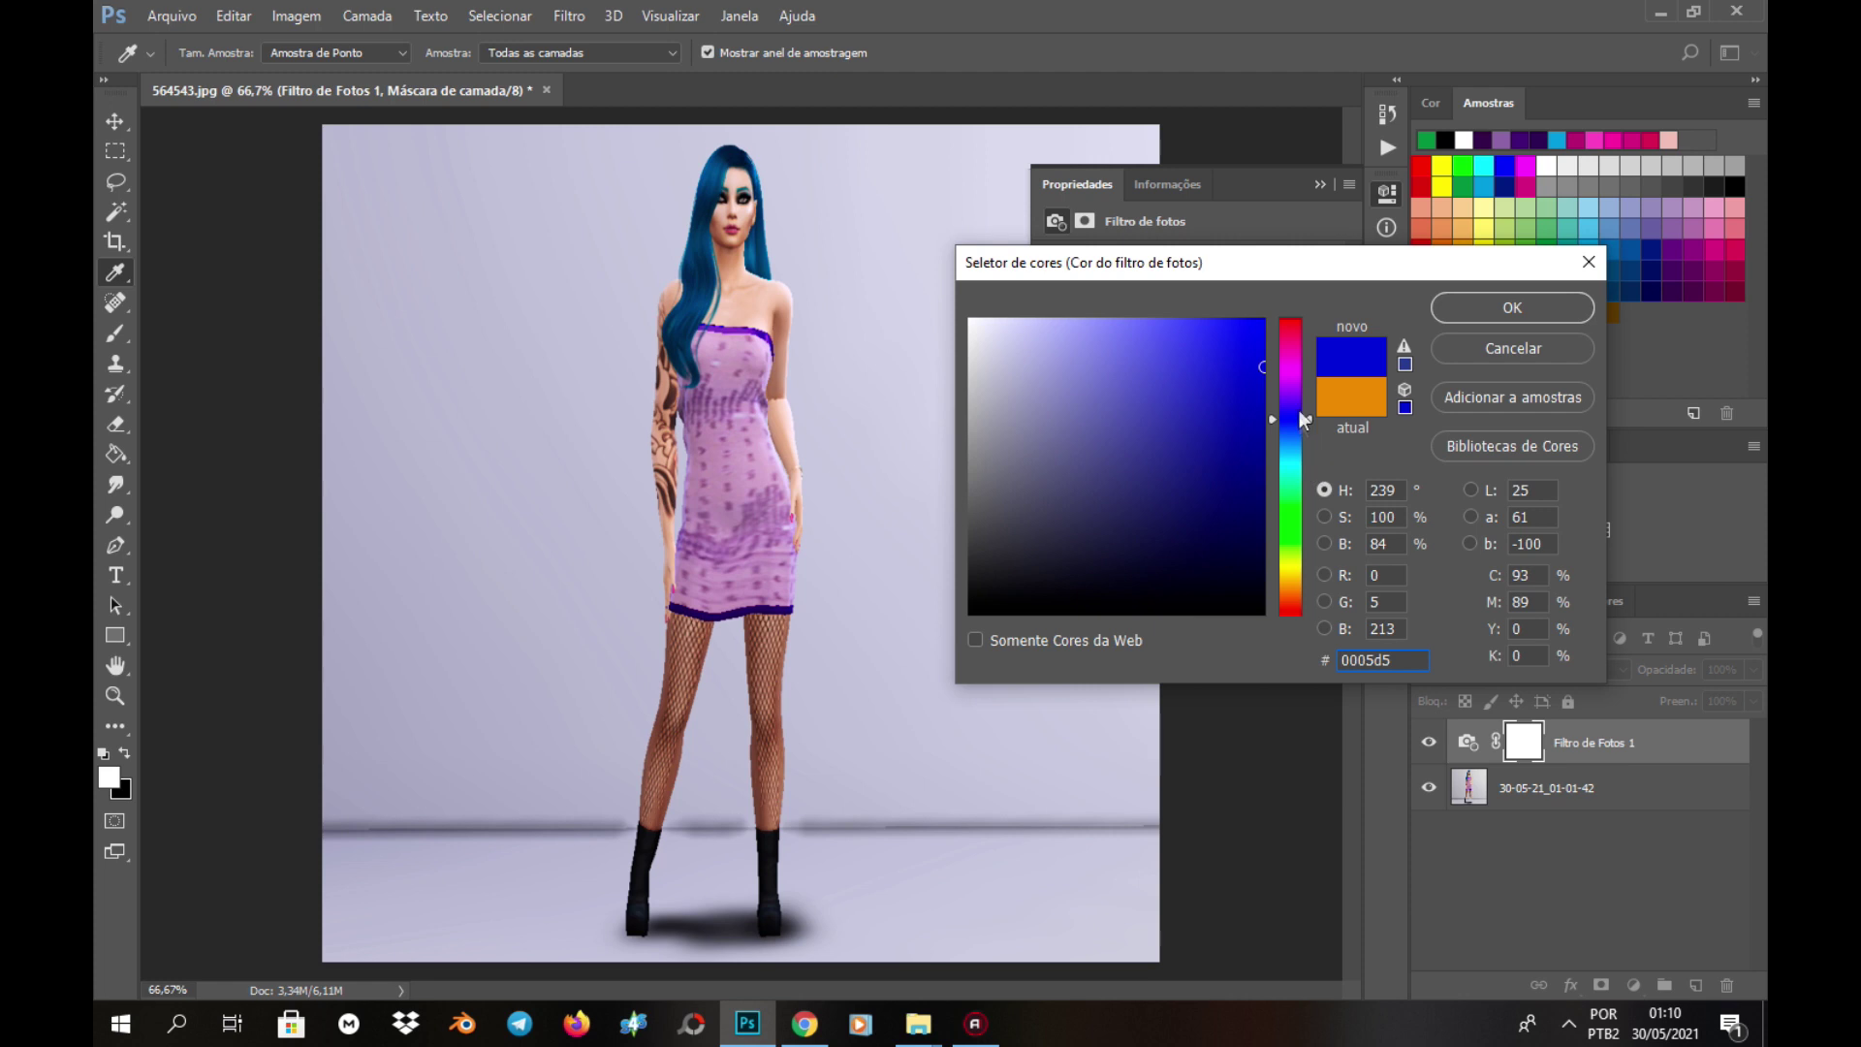
left_click(1295, 388)
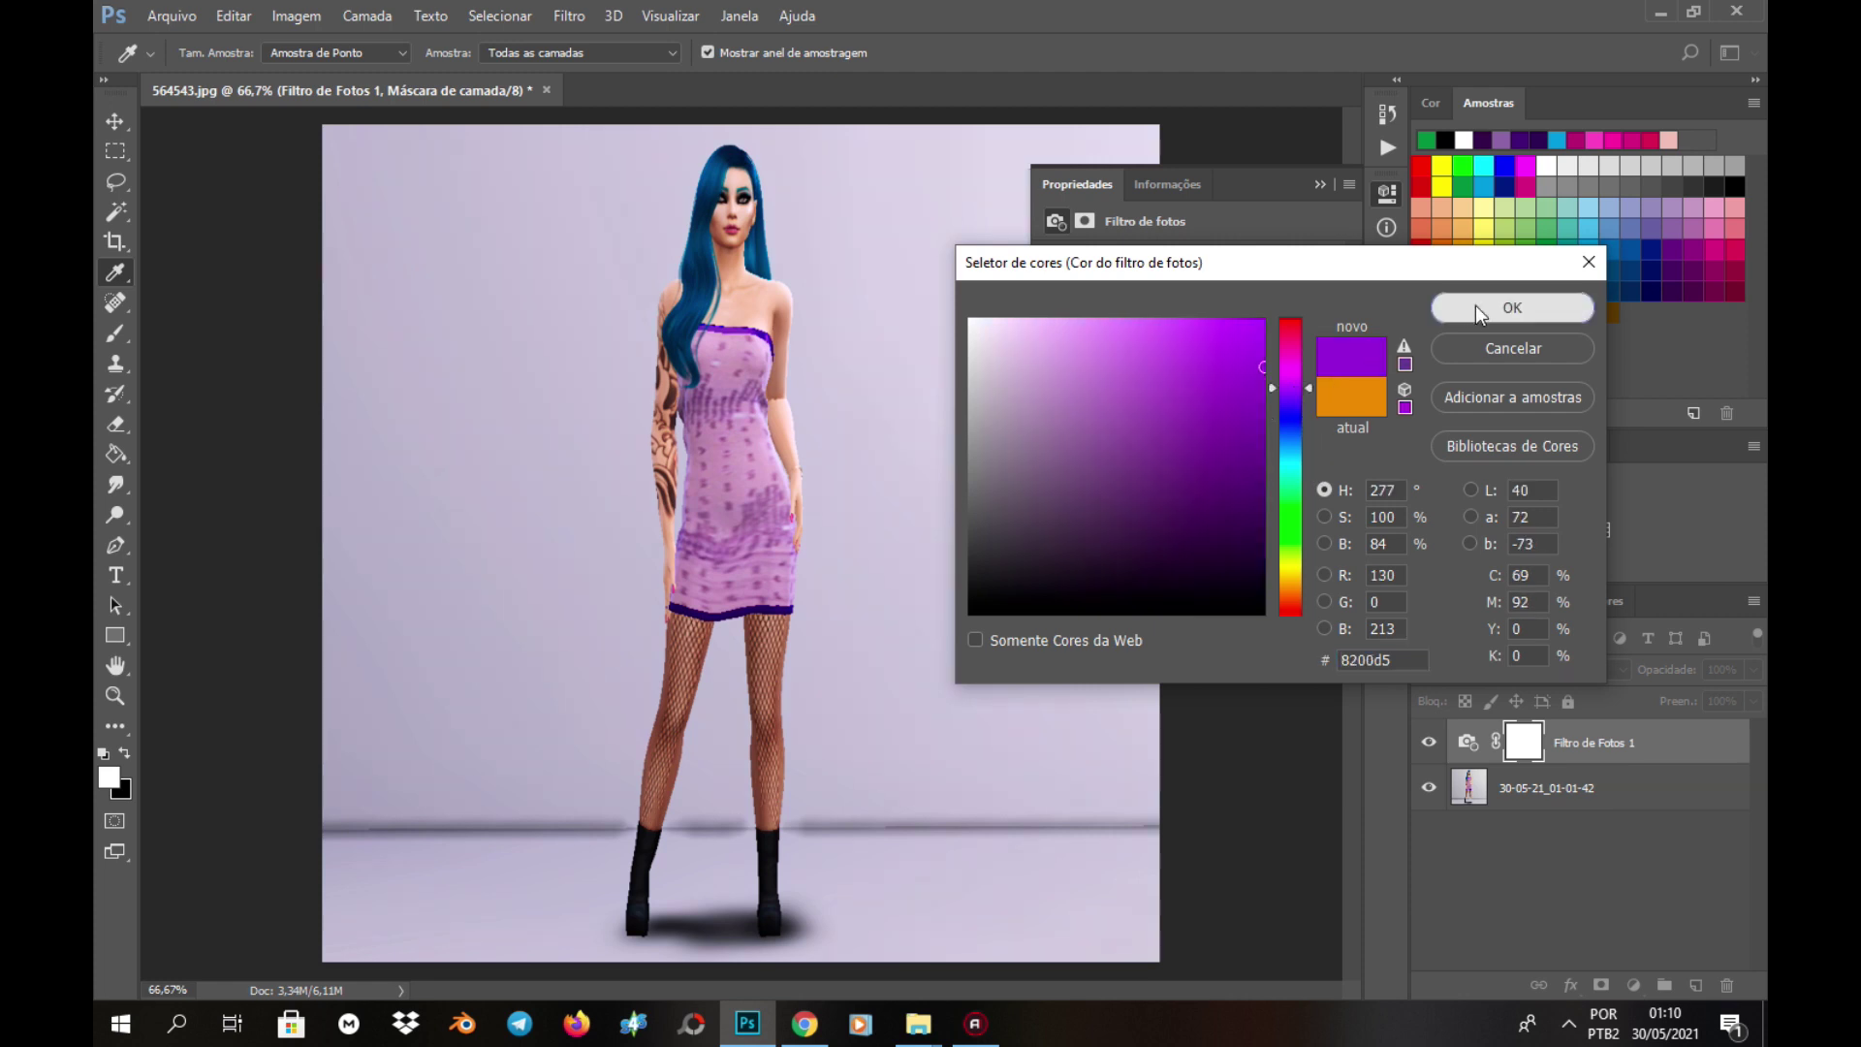
left_click(1477, 306)
left_click(1319, 185)
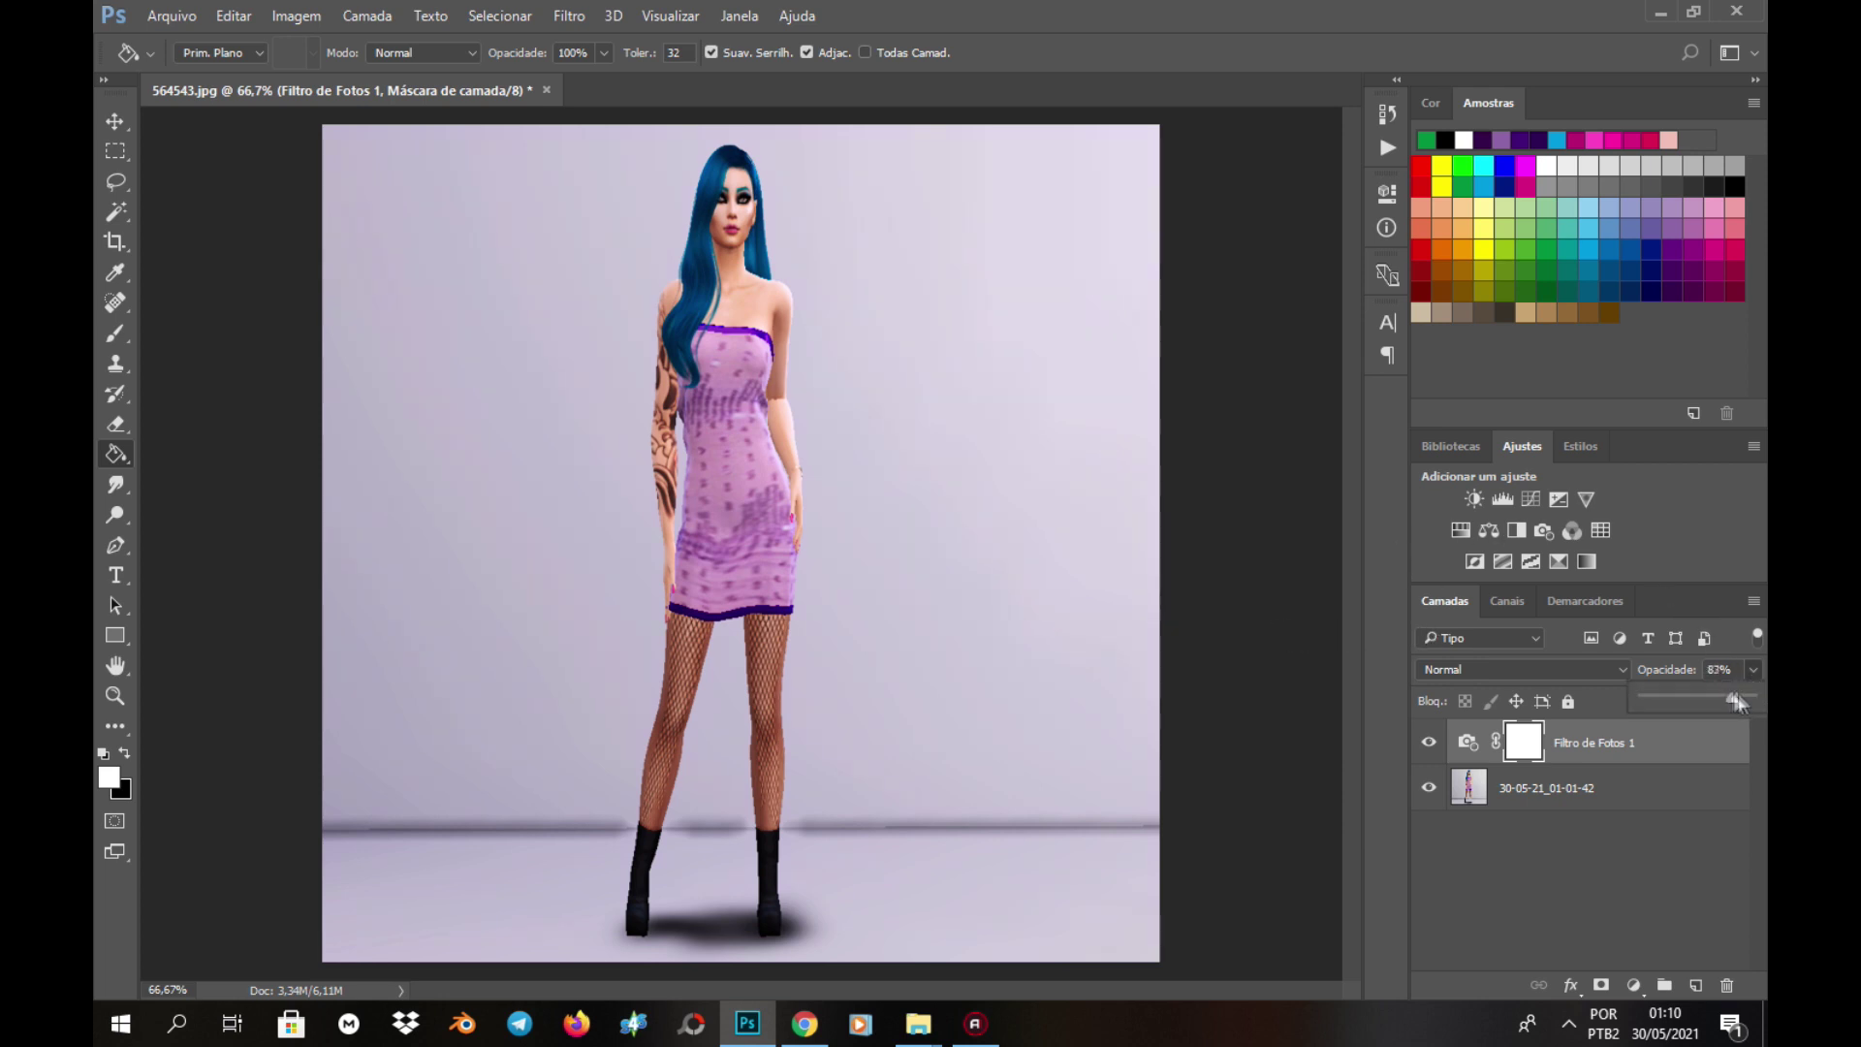
left_click_drag(1737, 698, 1743, 699)
key("ctrl+e")
- Zoom to 200% and switch to the Burn tool with its brush settings
key("ctrl+plus")
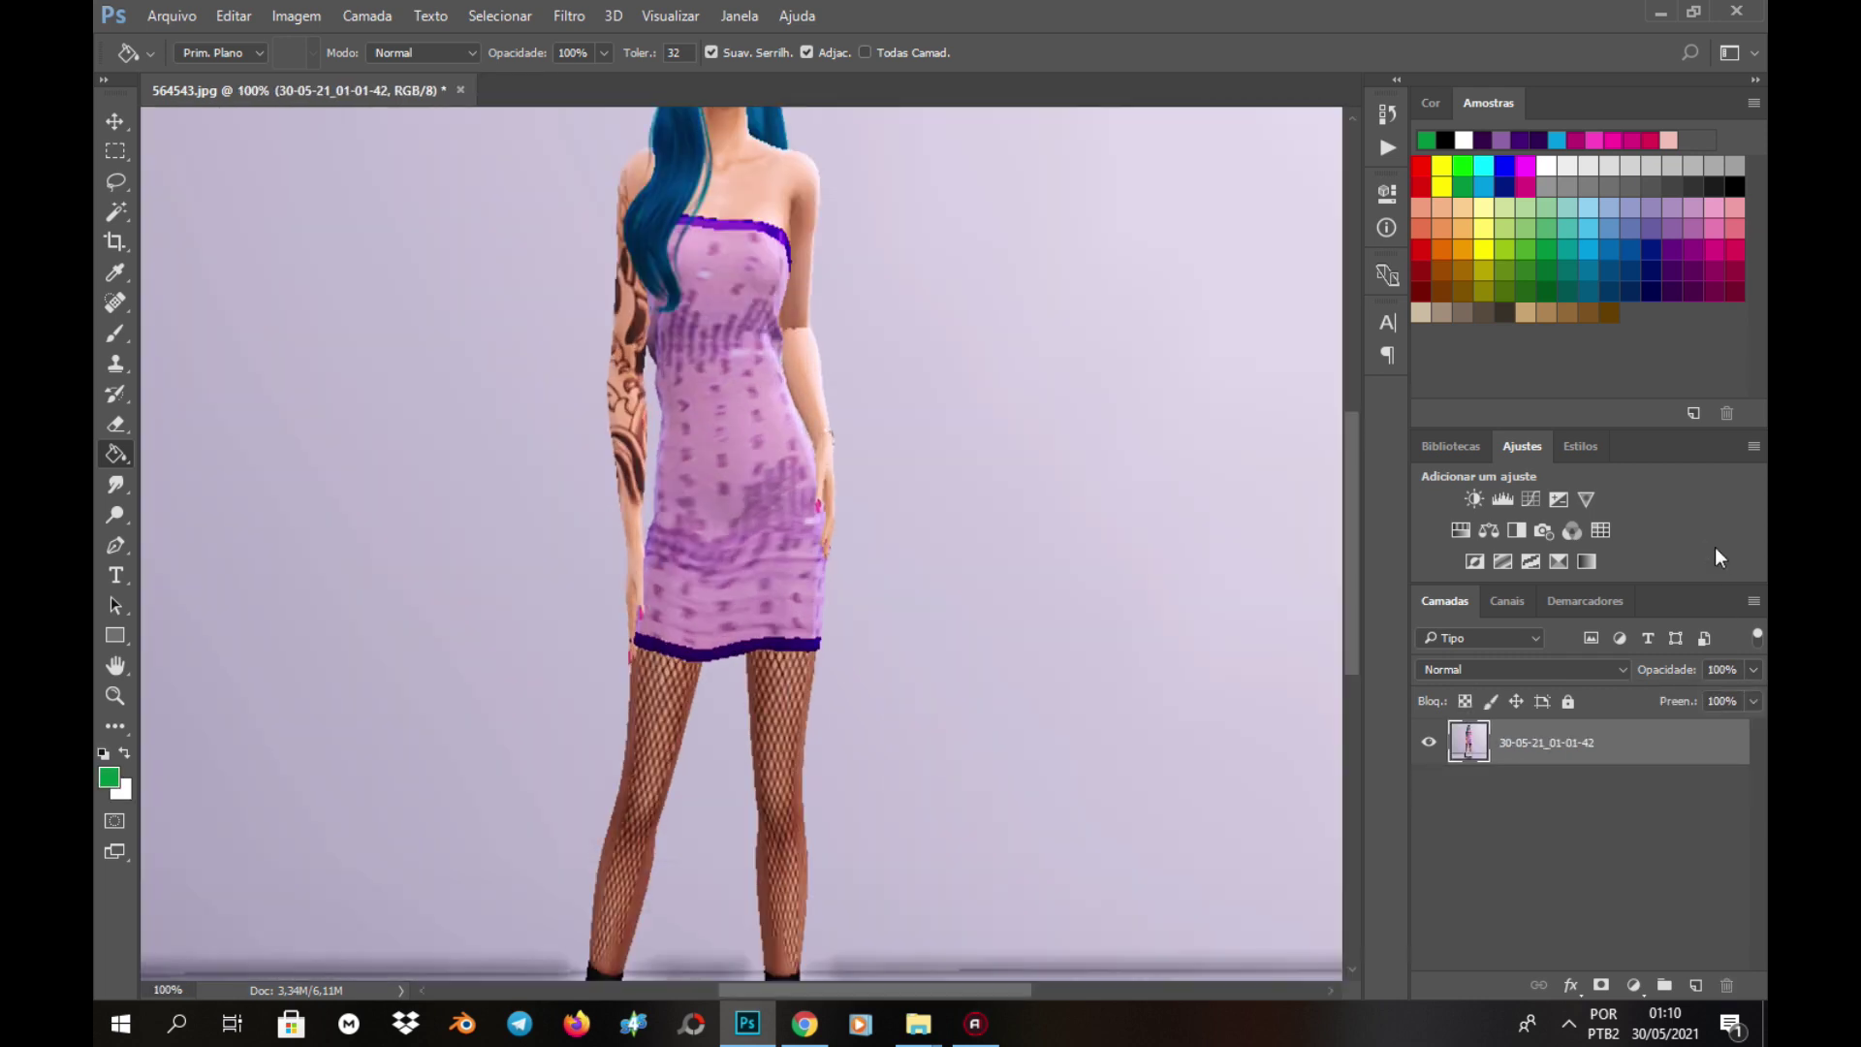
key("ctrl+plus")
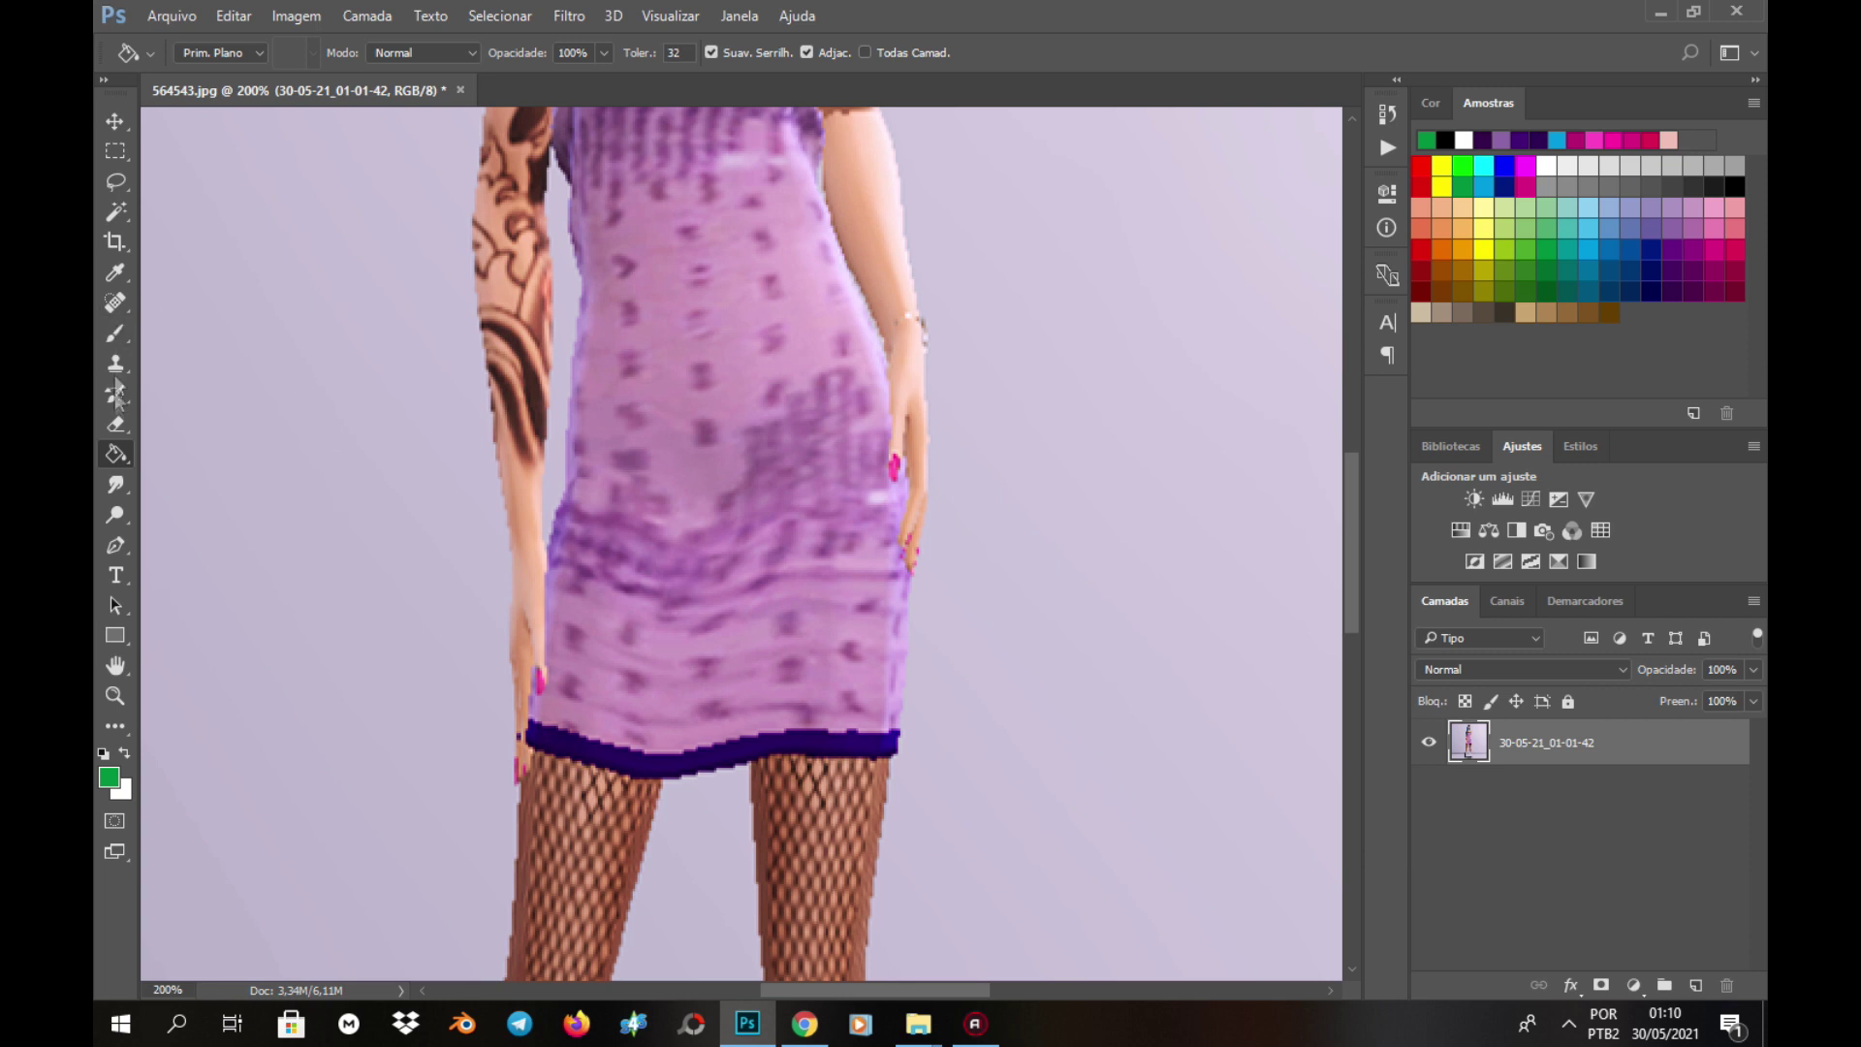
right_click(116, 493)
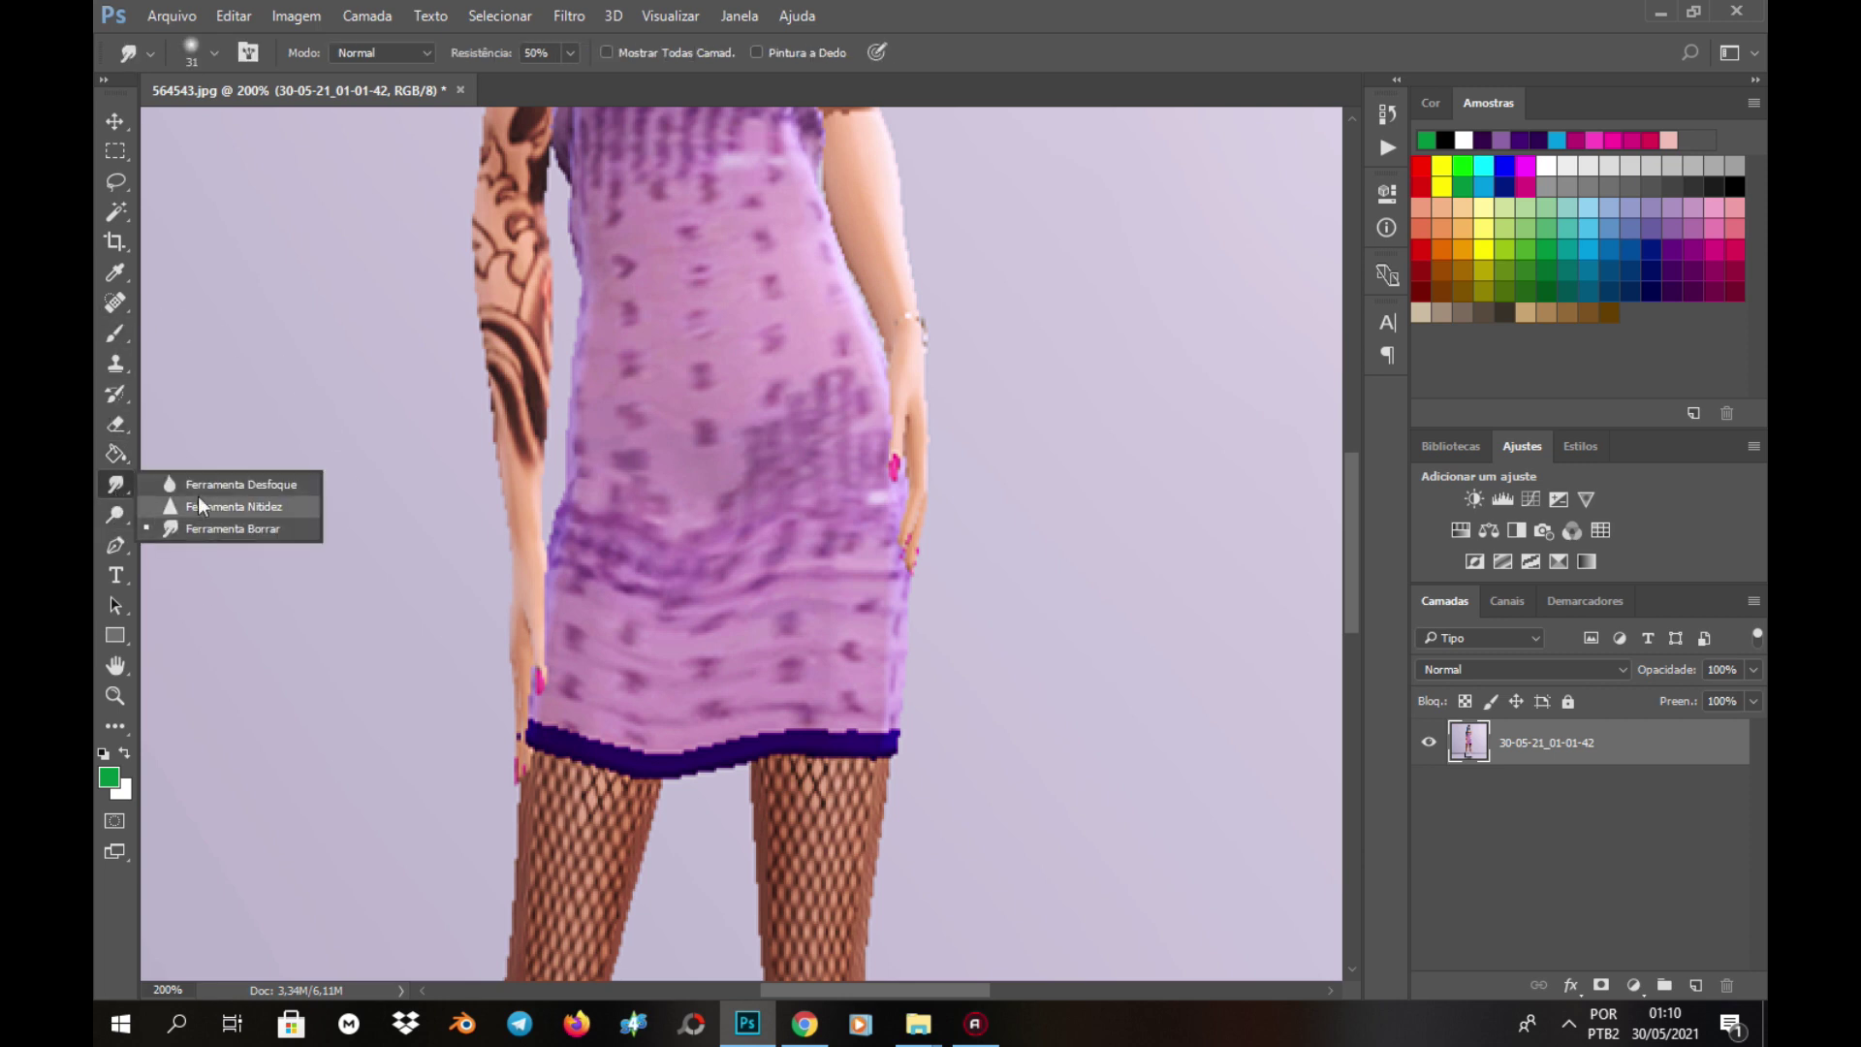
left_click(198, 492)
right_click(126, 524)
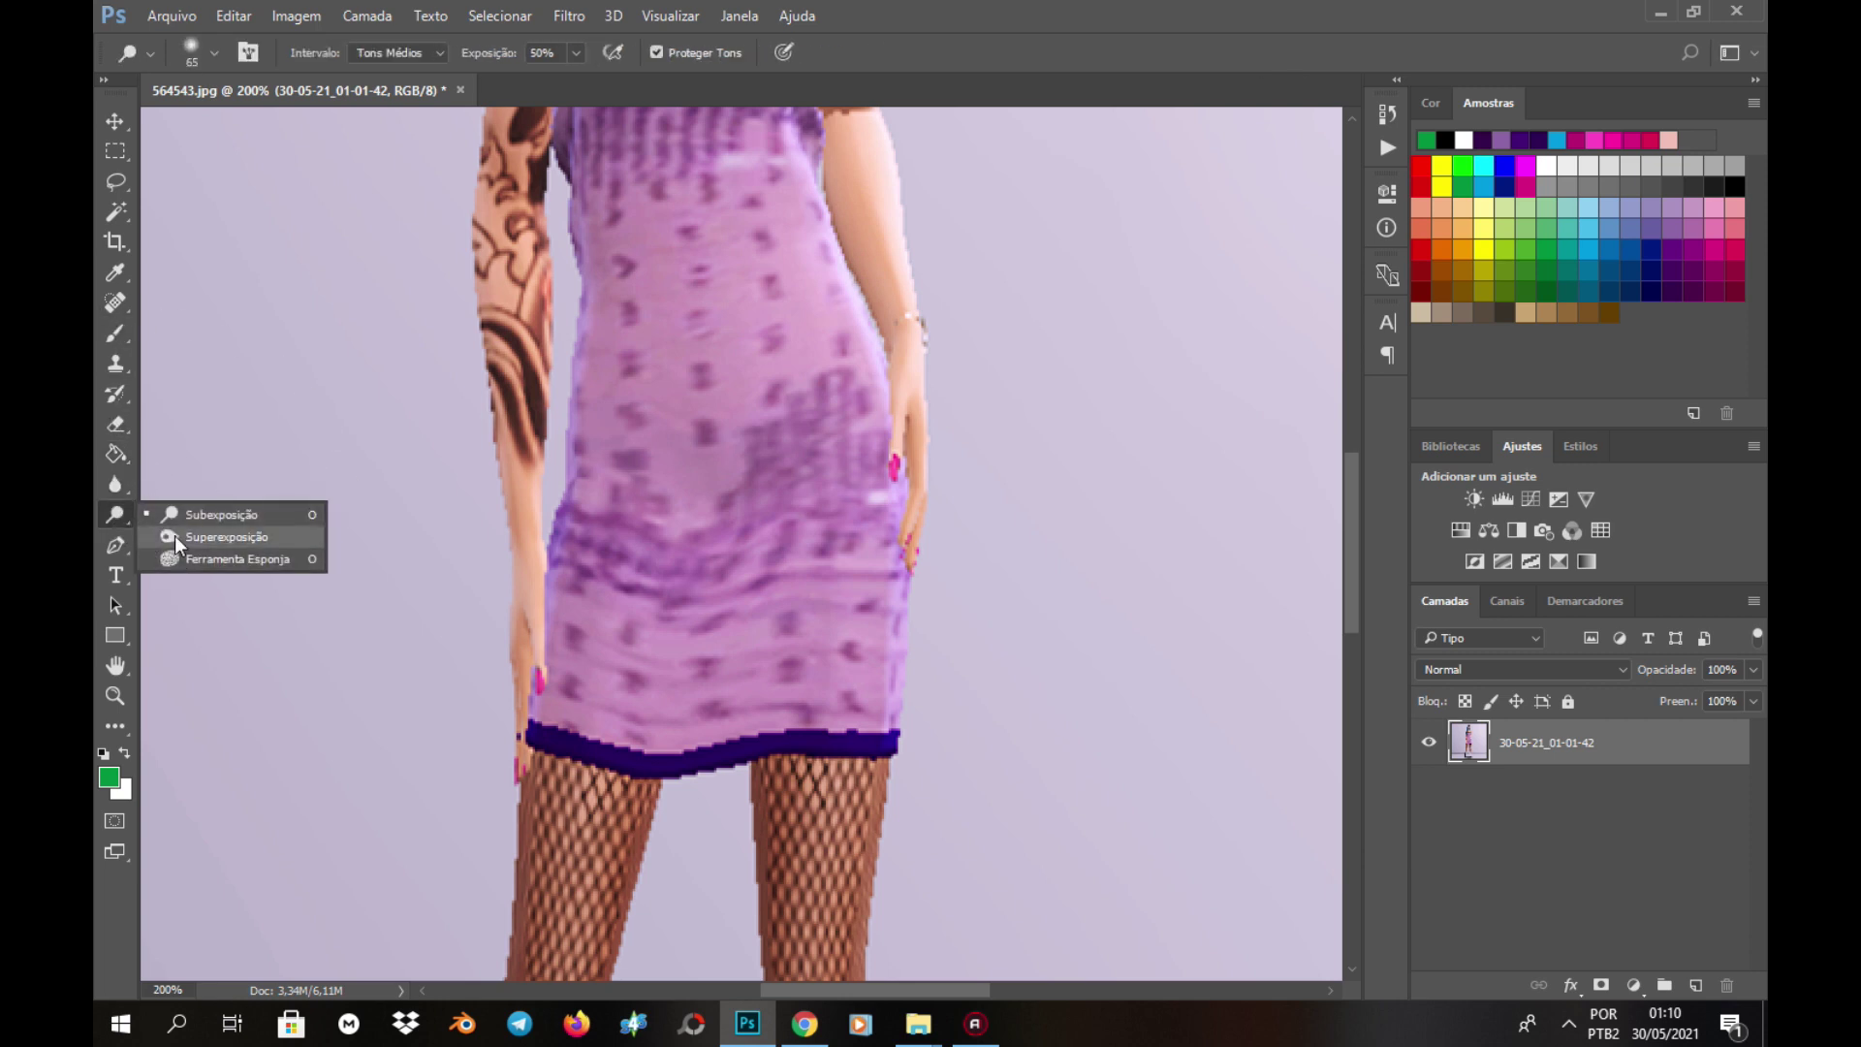
left_click(175, 535)
left_click(188, 61)
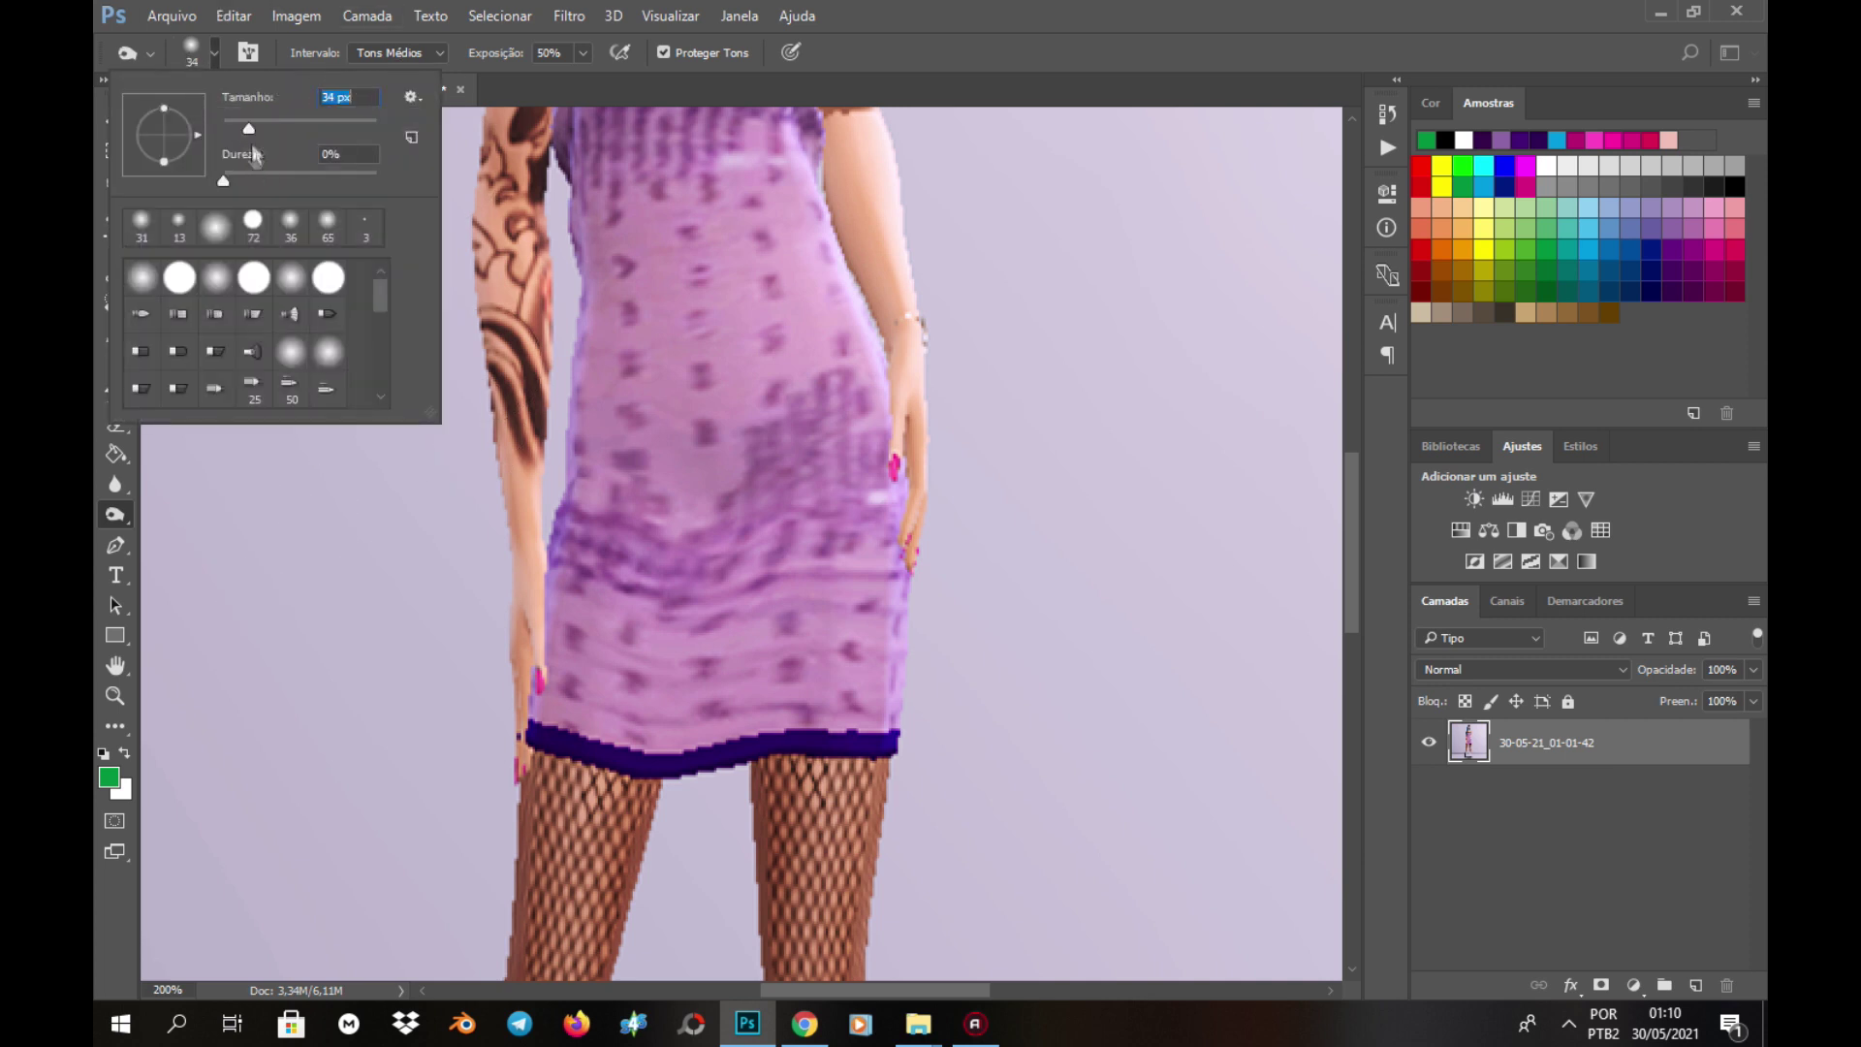
key("Return")
- Burn the tattooed upper arm and the shaded edge of the dress
mouse_move(506, 454)
left_mouse_down()
mouse_move(489, 232)
mouse_move(520, 303)
mouse_move(522, 417)
mouse_move(515, 307)
left_mouse_up()
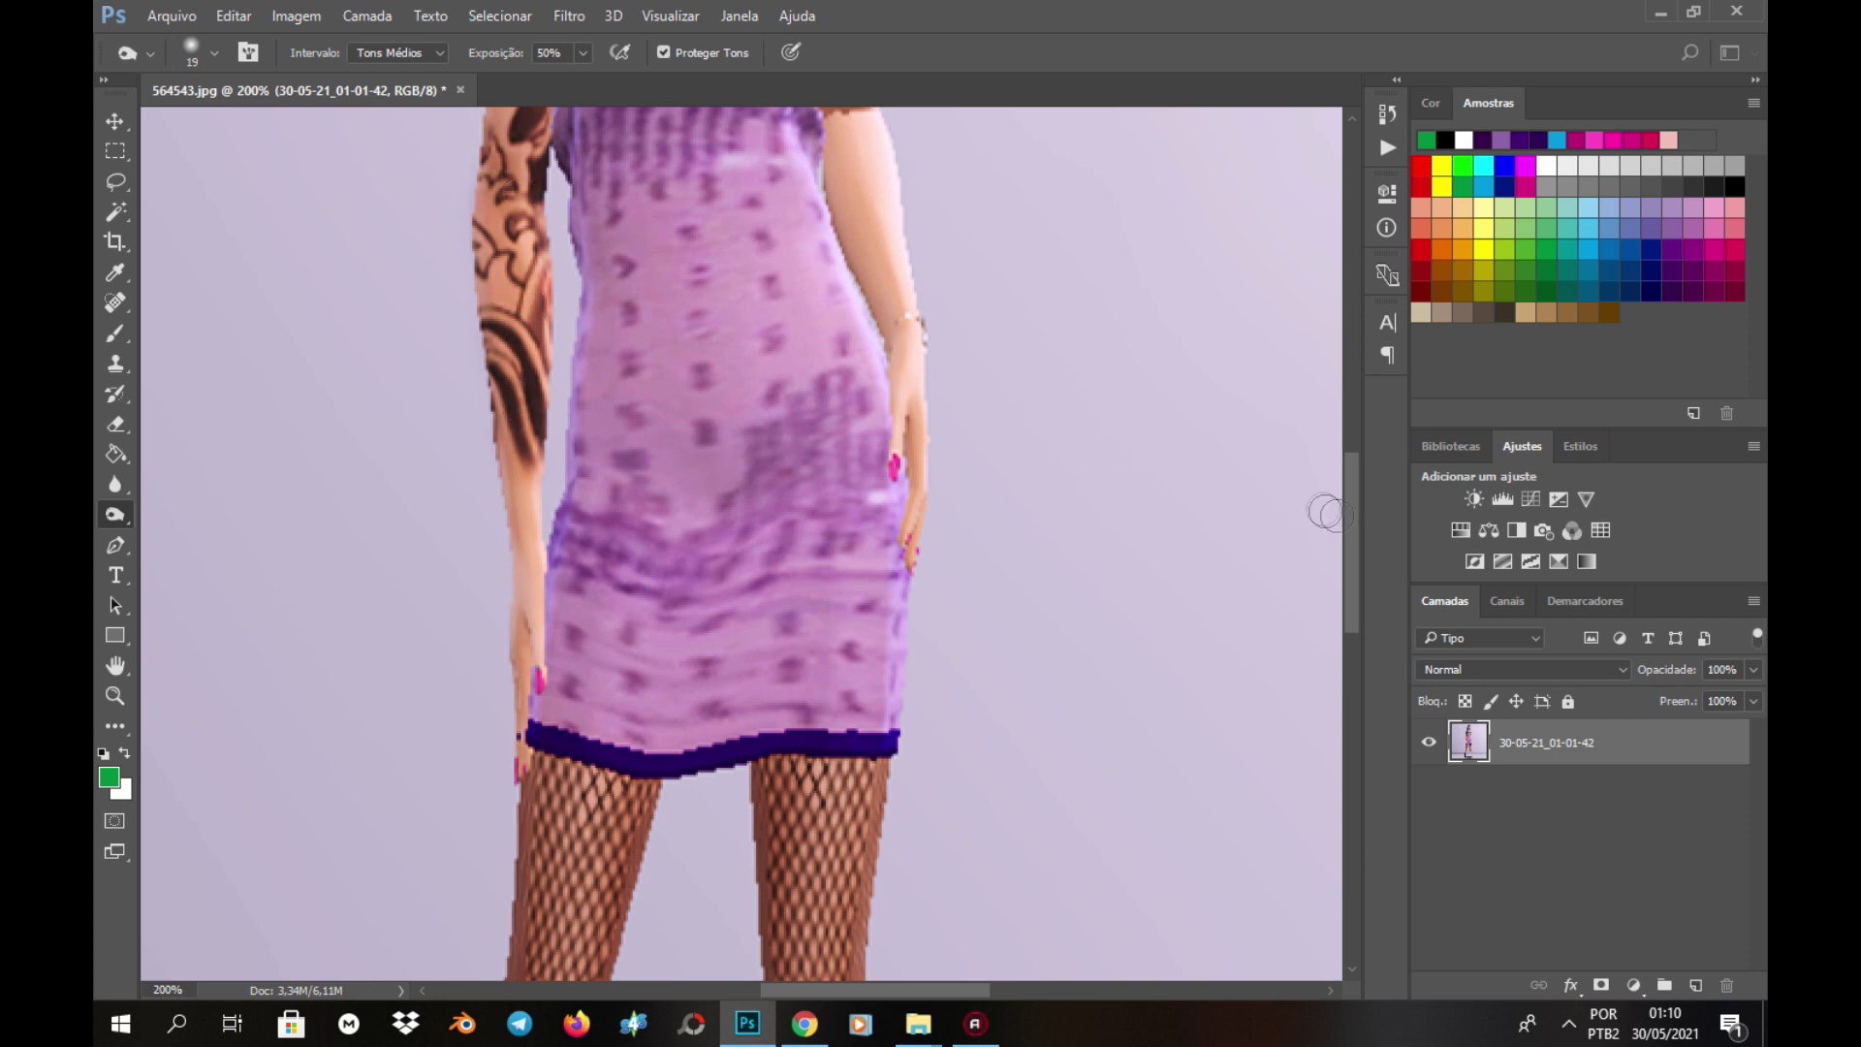
left_click_drag(1352, 513, 1352, 456)
mouse_move(524, 382)
left_mouse_down()
mouse_move(499, 276)
mouse_move(518, 538)
mouse_move(504, 260)
mouse_move(513, 630)
mouse_move(506, 341)
left_mouse_up()
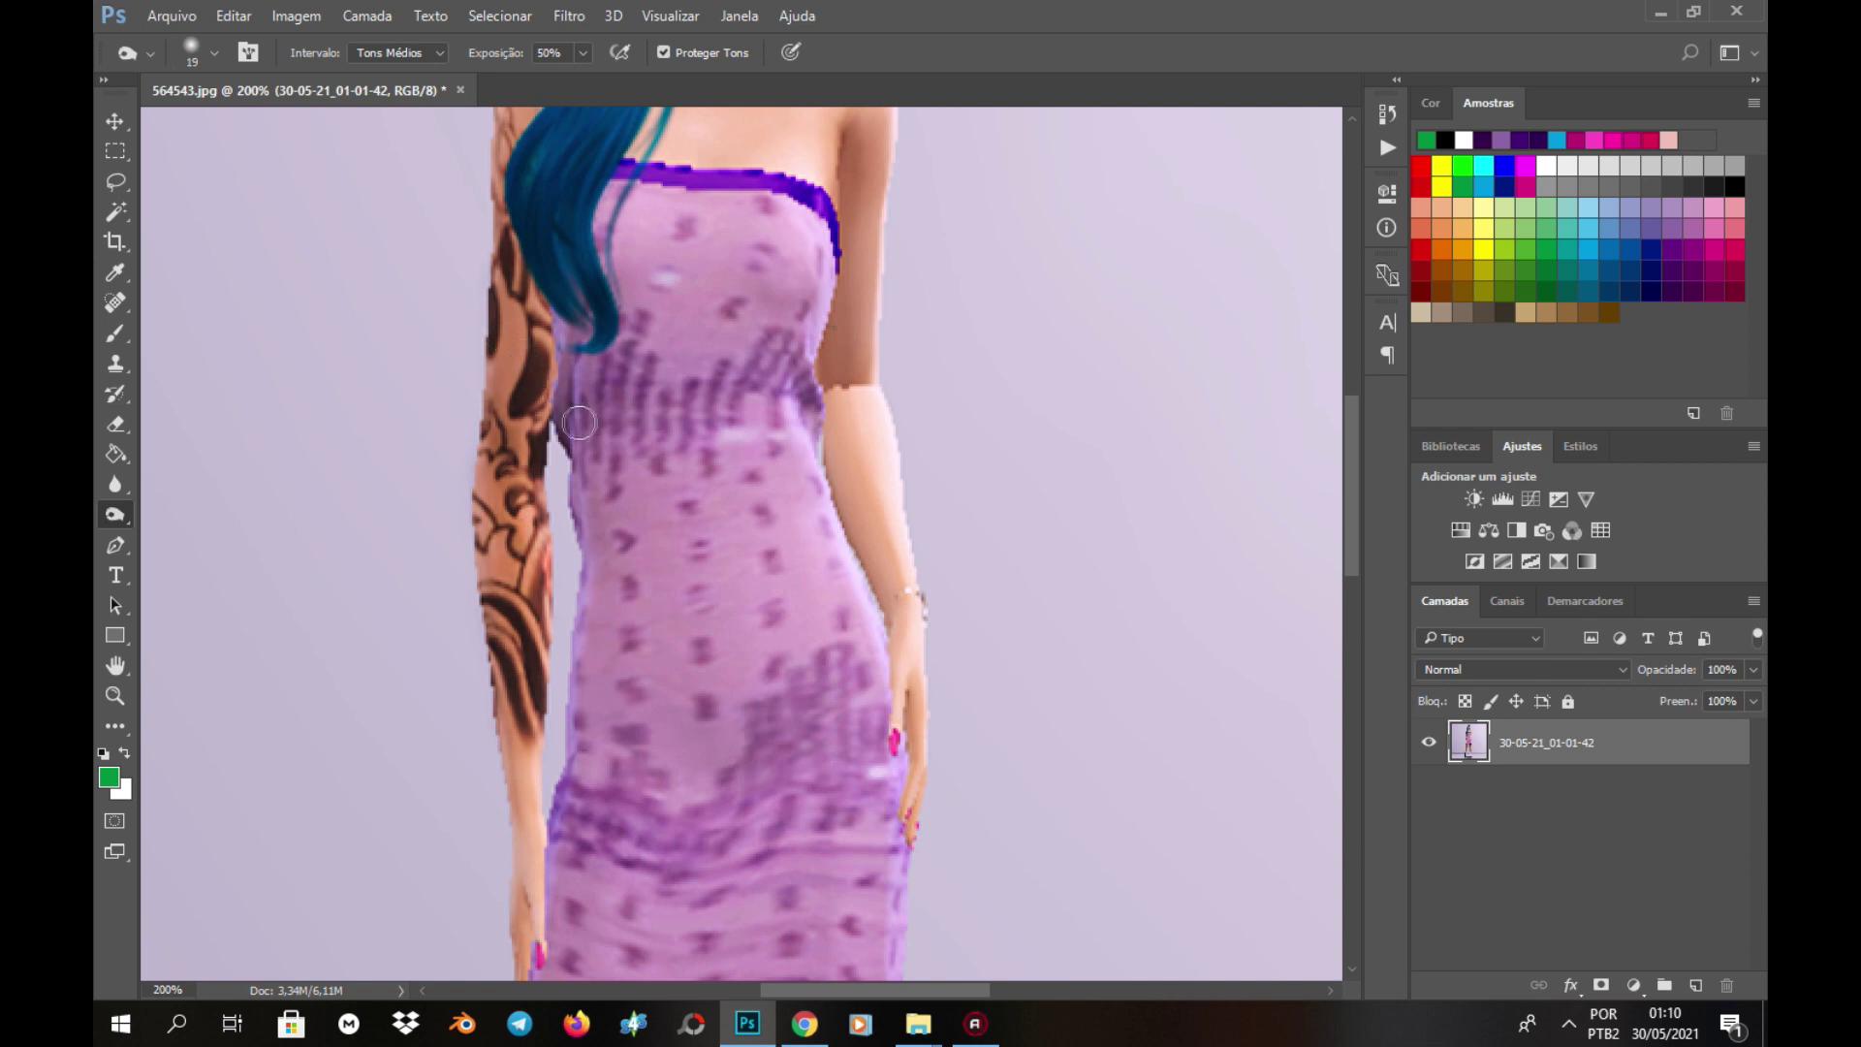
mouse_move(799, 371)
left_mouse_down()
mouse_move(819, 441)
mouse_move(796, 353)
mouse_move(809, 320)
mouse_move(830, 420)
left_mouse_up()
- Darken several bands across the lower dress and the skirt just above the hem
scroll(840, 773, "down", 2)
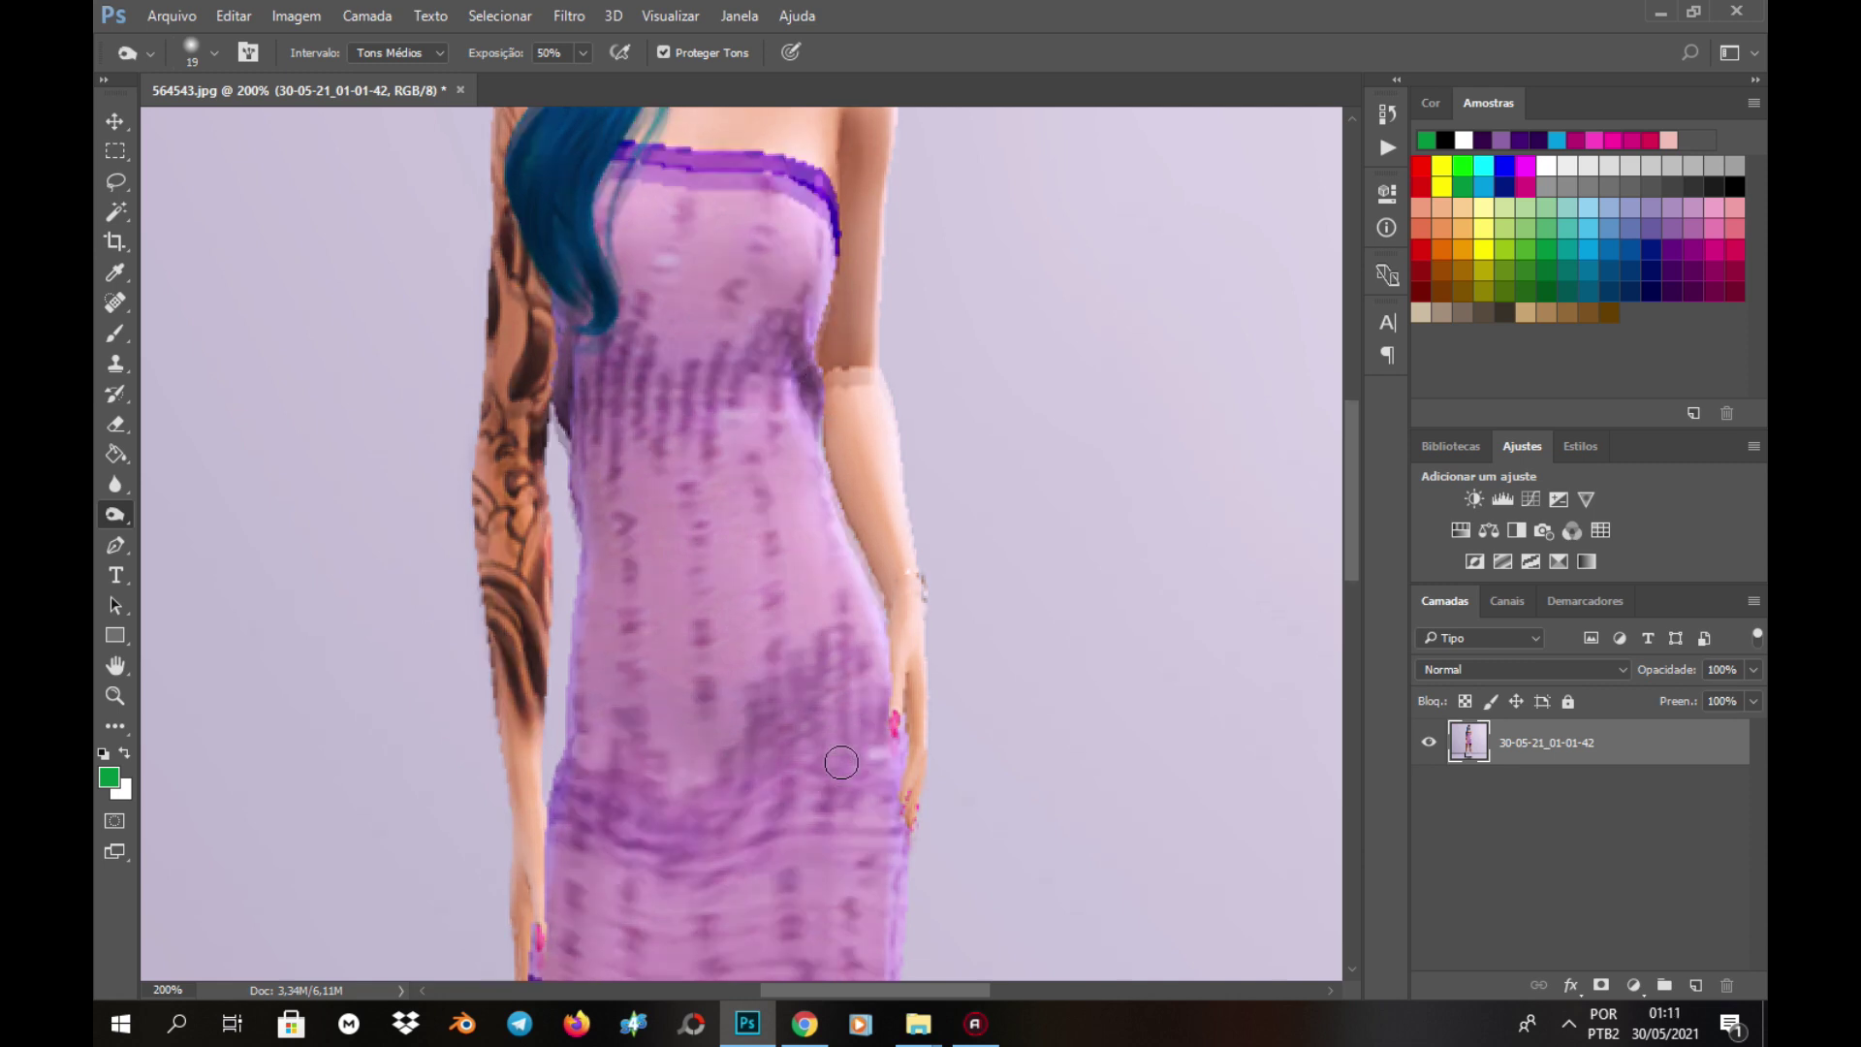
scroll(841, 766, "down", 2)
scroll(857, 823, "down", 1)
left_click_drag(833, 737, 717, 808)
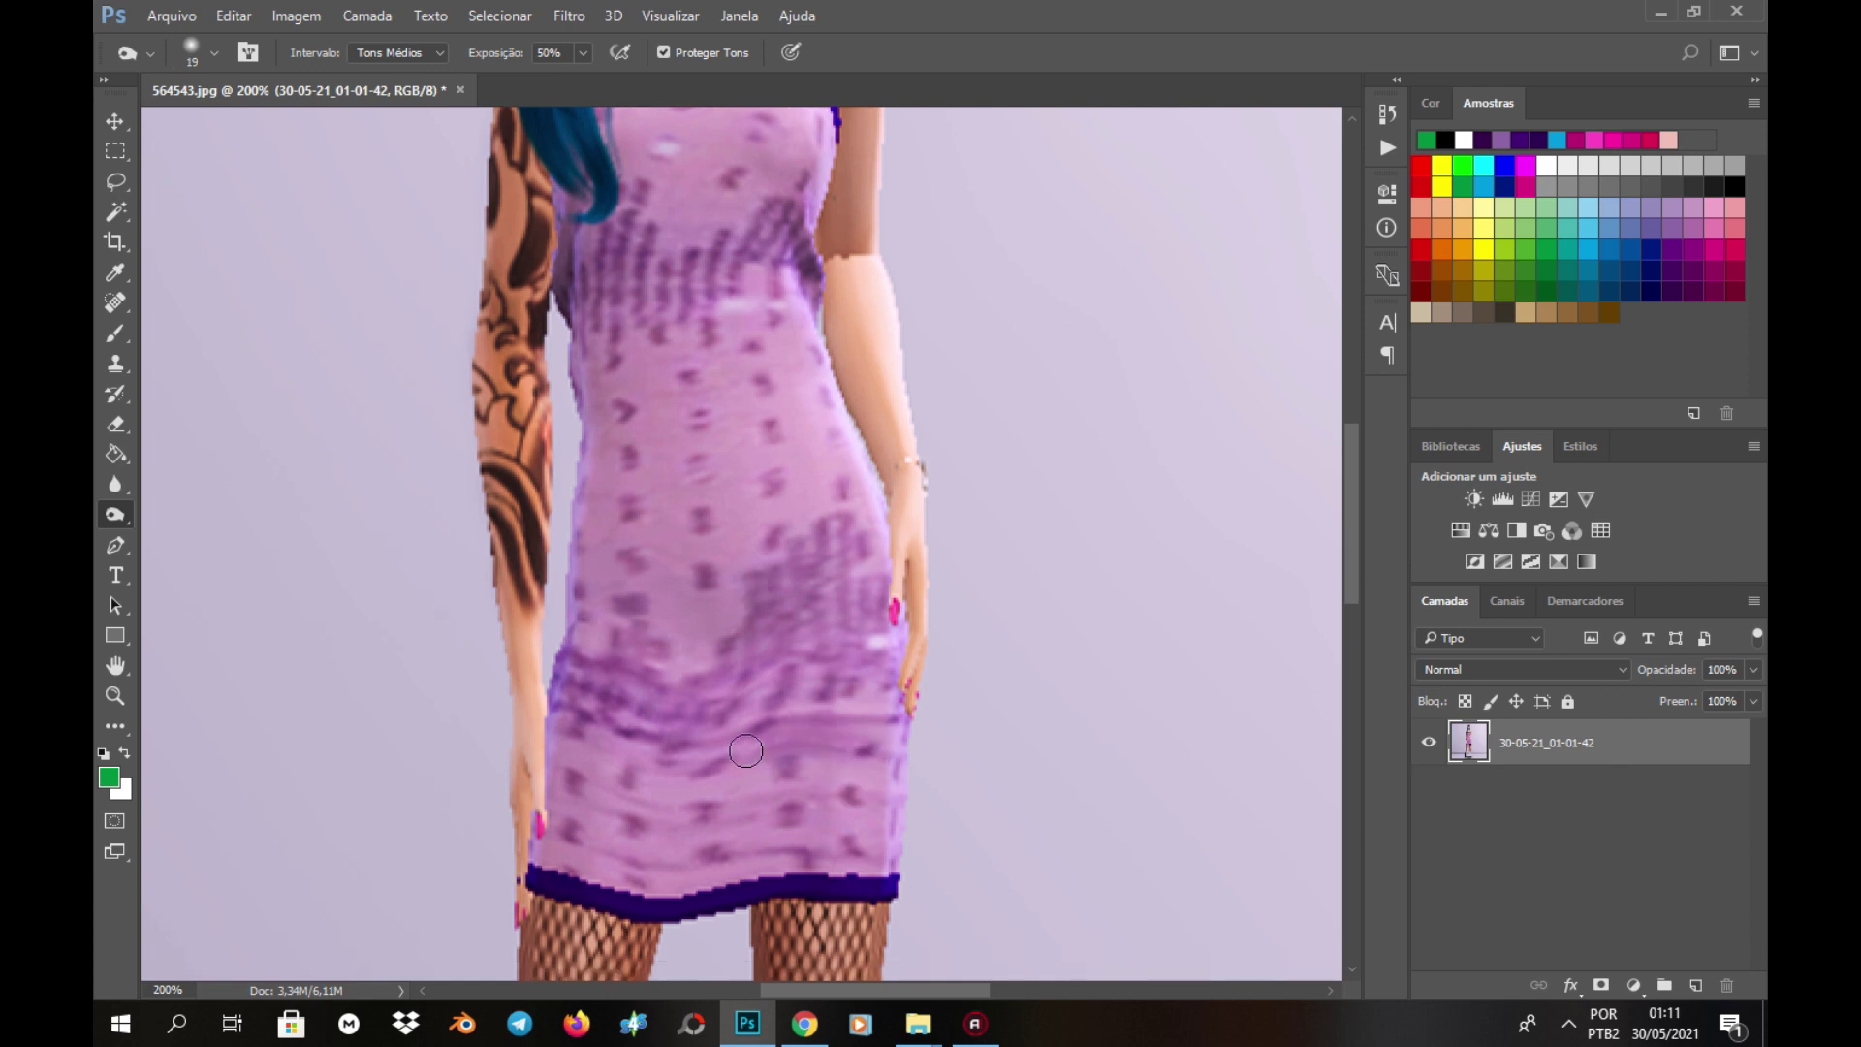
mouse_move(831, 858)
left_mouse_down()
mouse_move(712, 861)
mouse_move(572, 828)
left_mouse_up()
left_click_drag(814, 792, 587, 797)
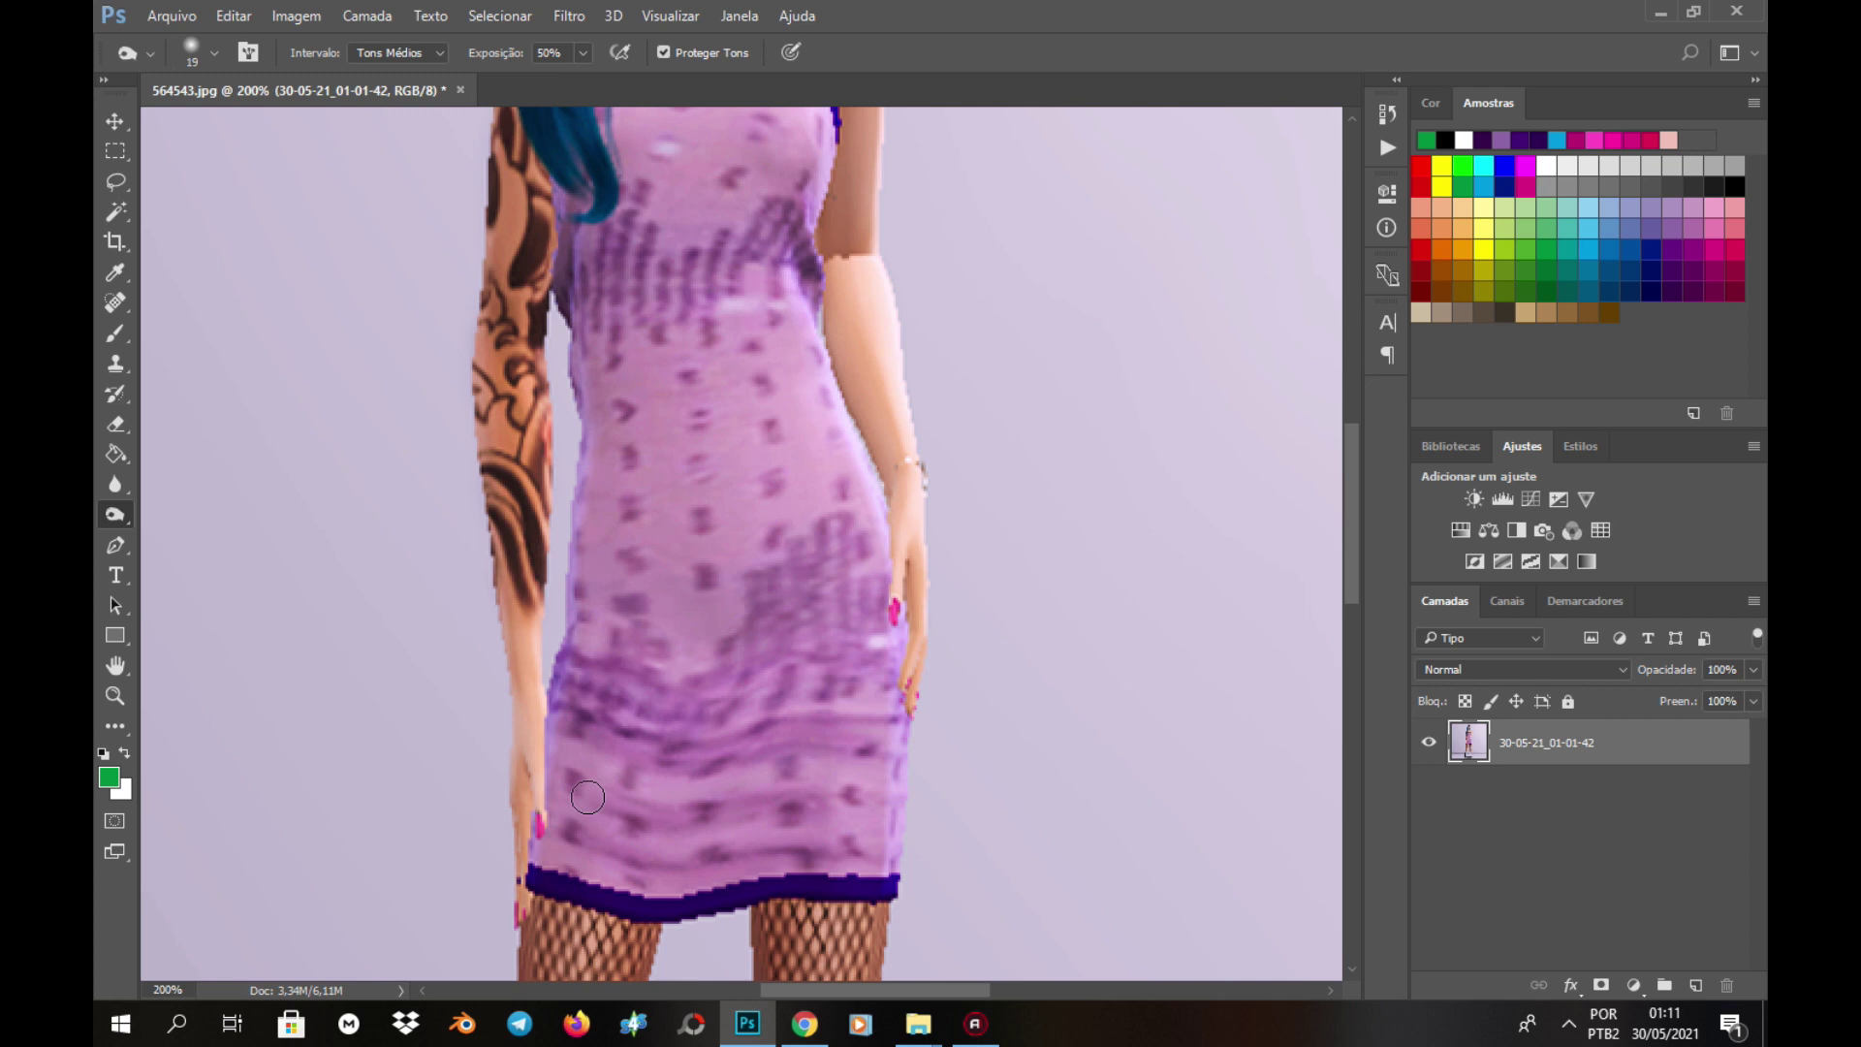
left_click_drag(850, 755, 620, 749)
mouse_move(867, 725)
left_mouse_down()
mouse_move(581, 722)
mouse_move(534, 703)
mouse_move(630, 669)
mouse_move(756, 688)
mouse_move(863, 674)
left_mouse_up()
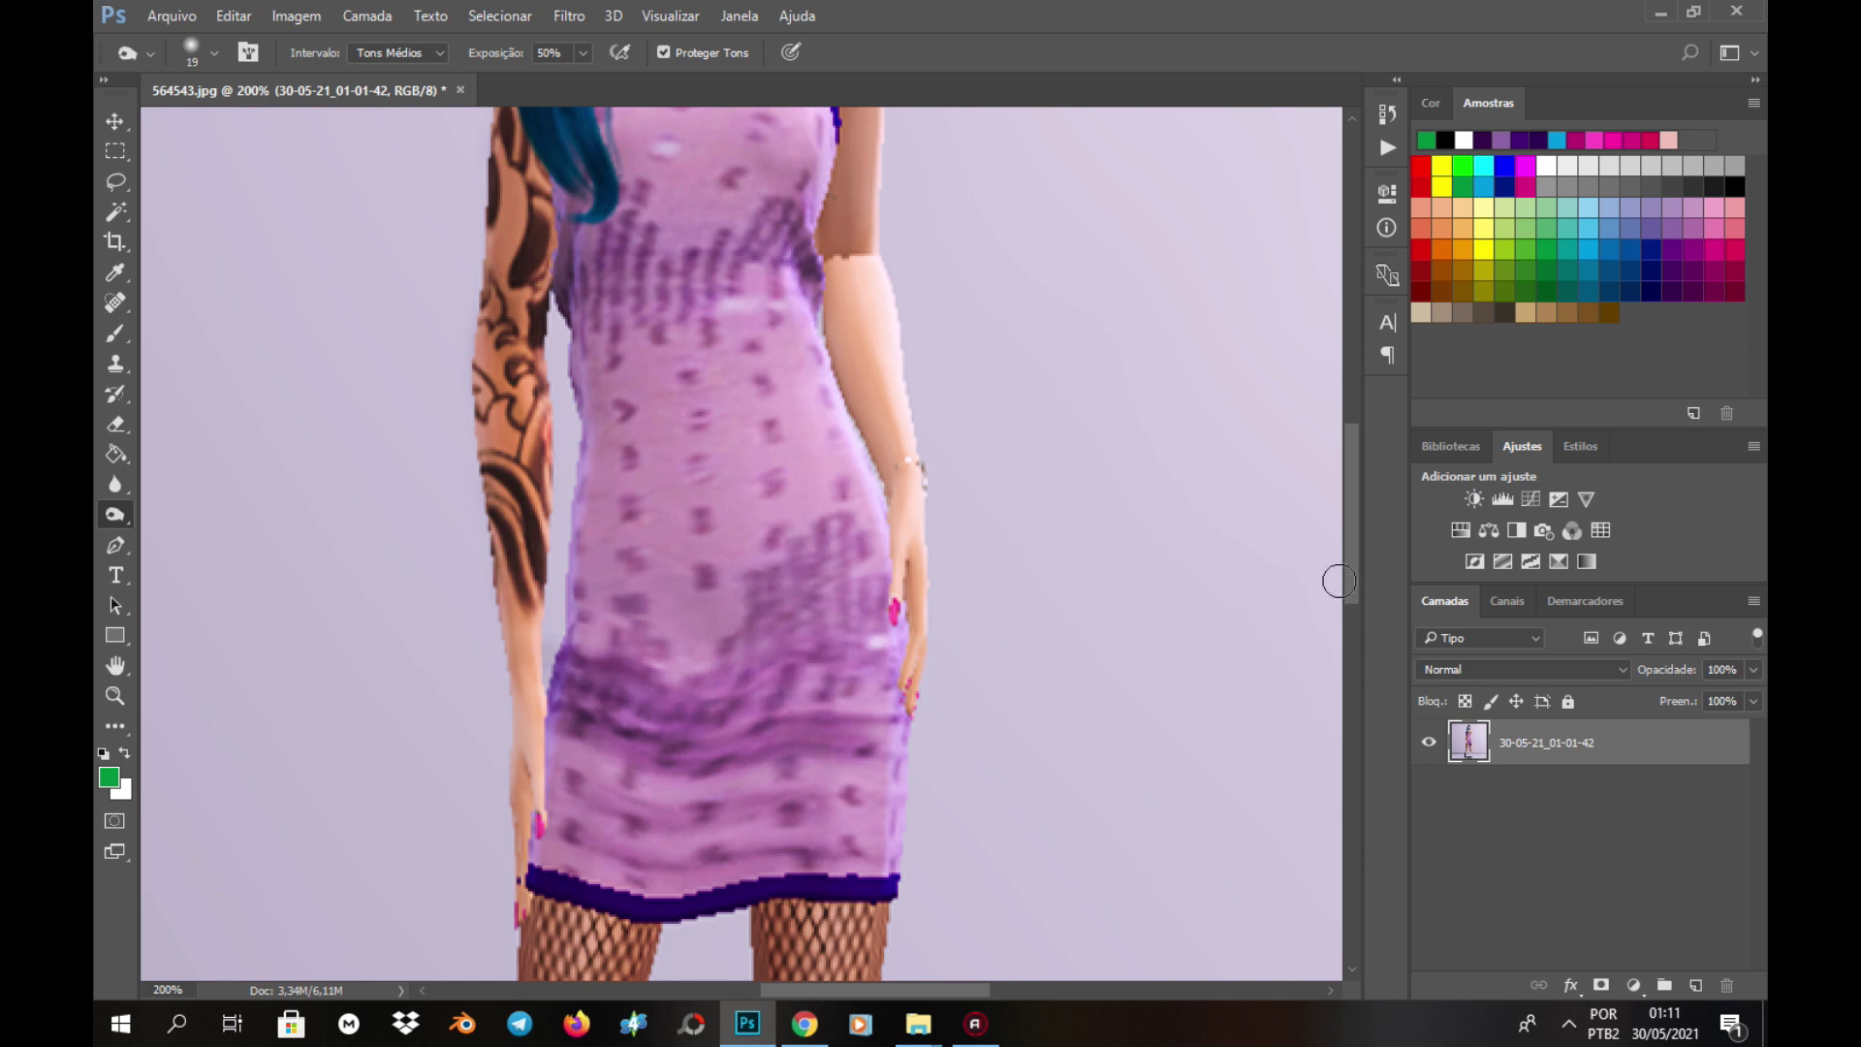
left_click_drag(1347, 577, 1351, 526)
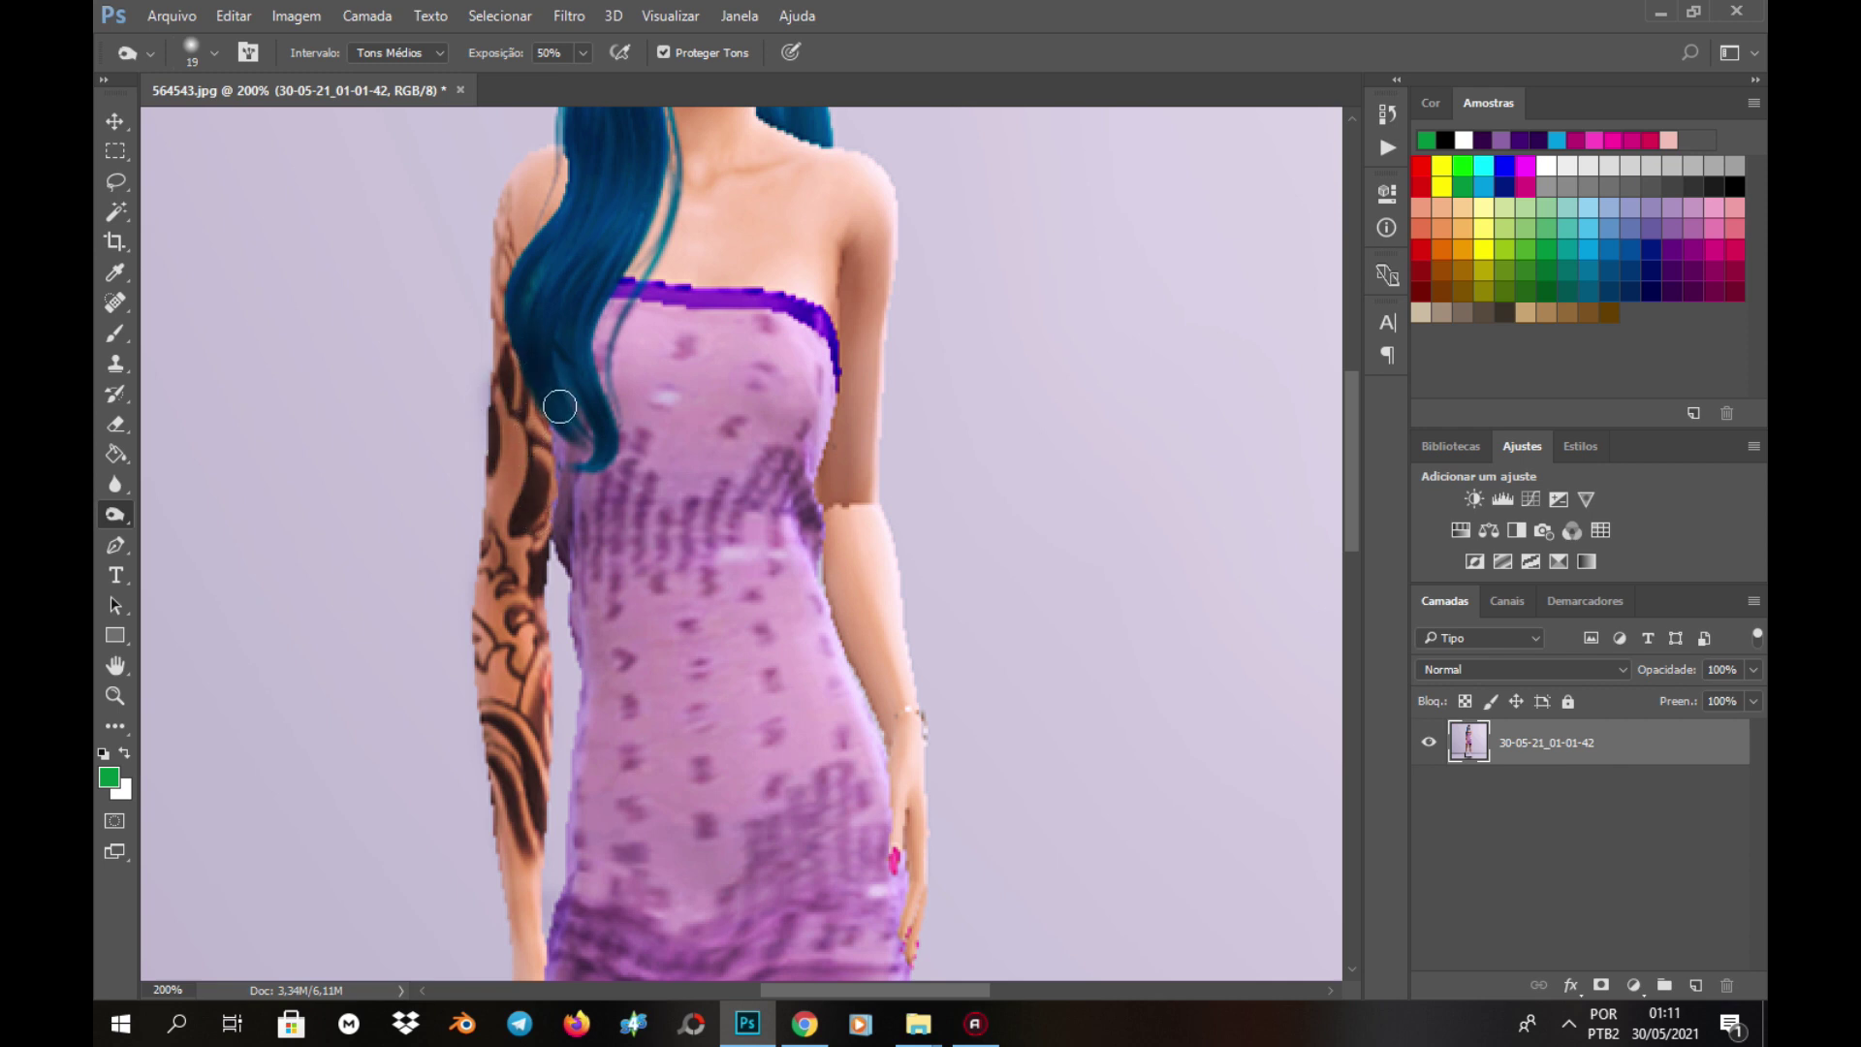
- Burn the arm's left edge, part of the blue hair, and the arm edge down to the wrist
left_click_drag(504, 194, 502, 567)
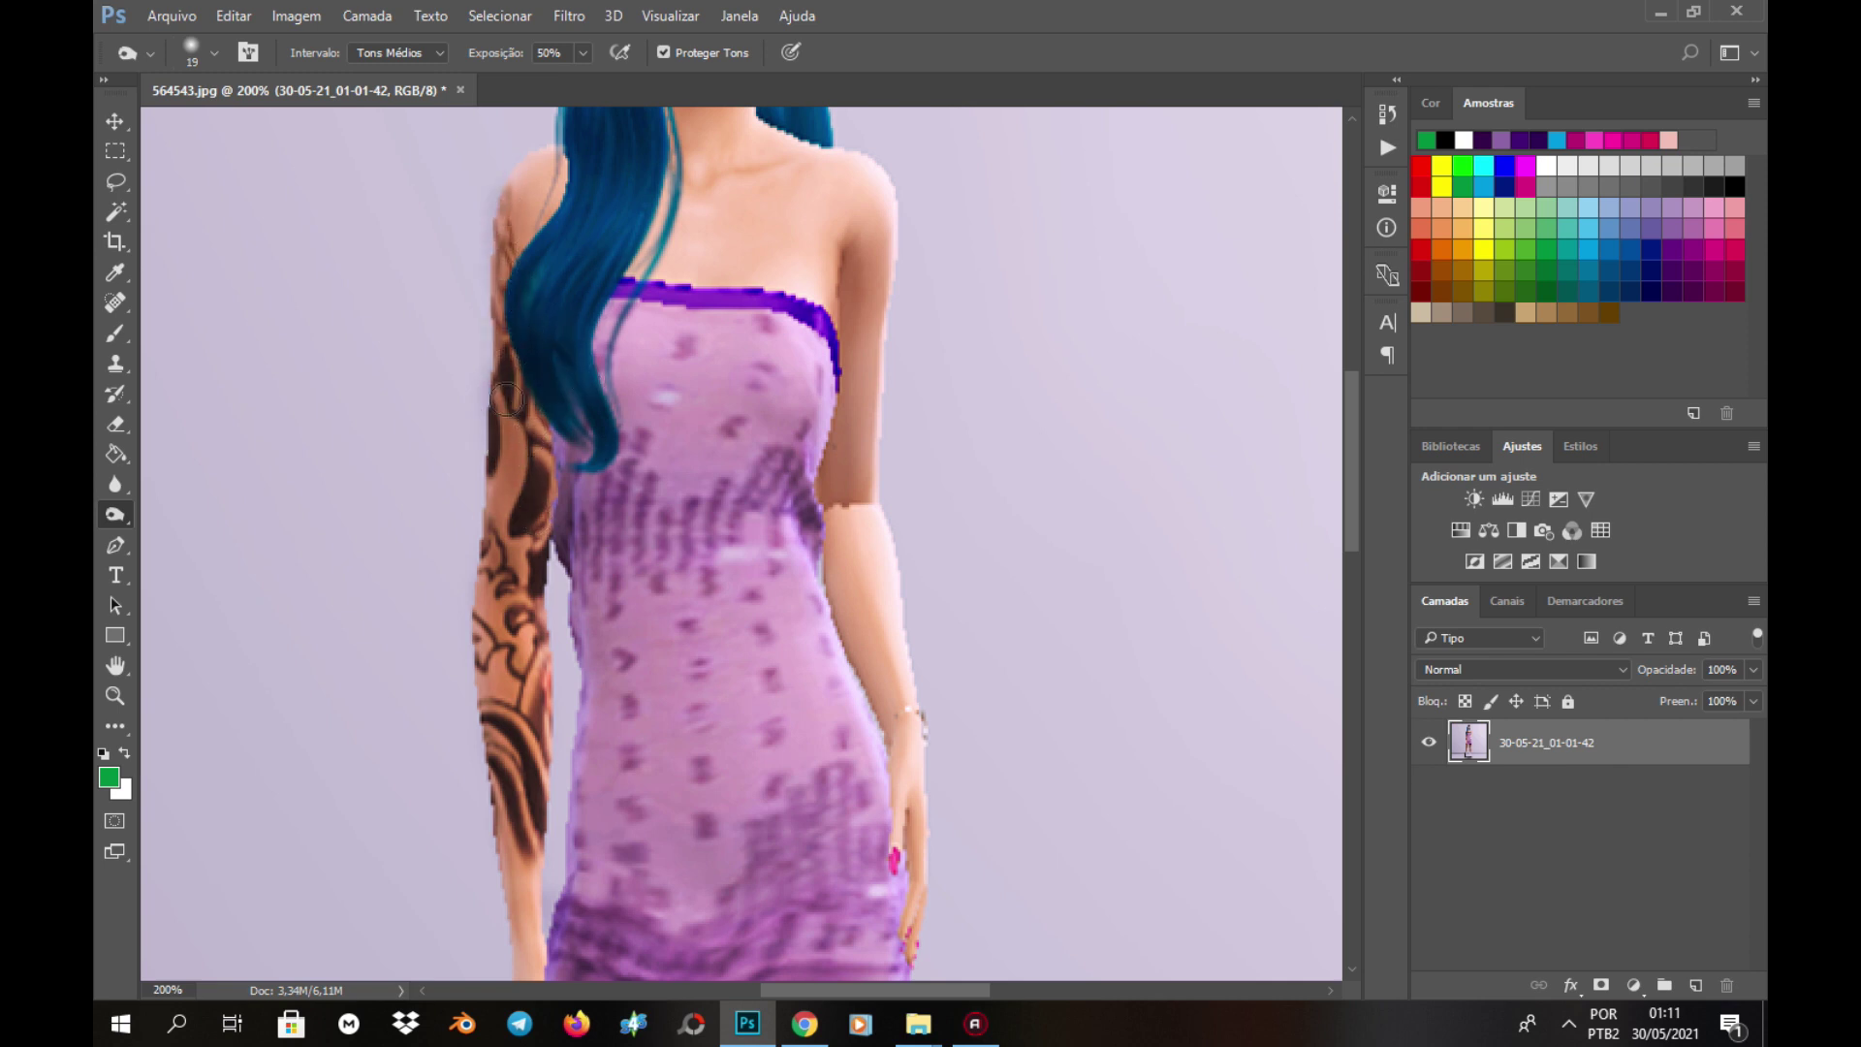
left_click_drag(550, 288, 587, 281)
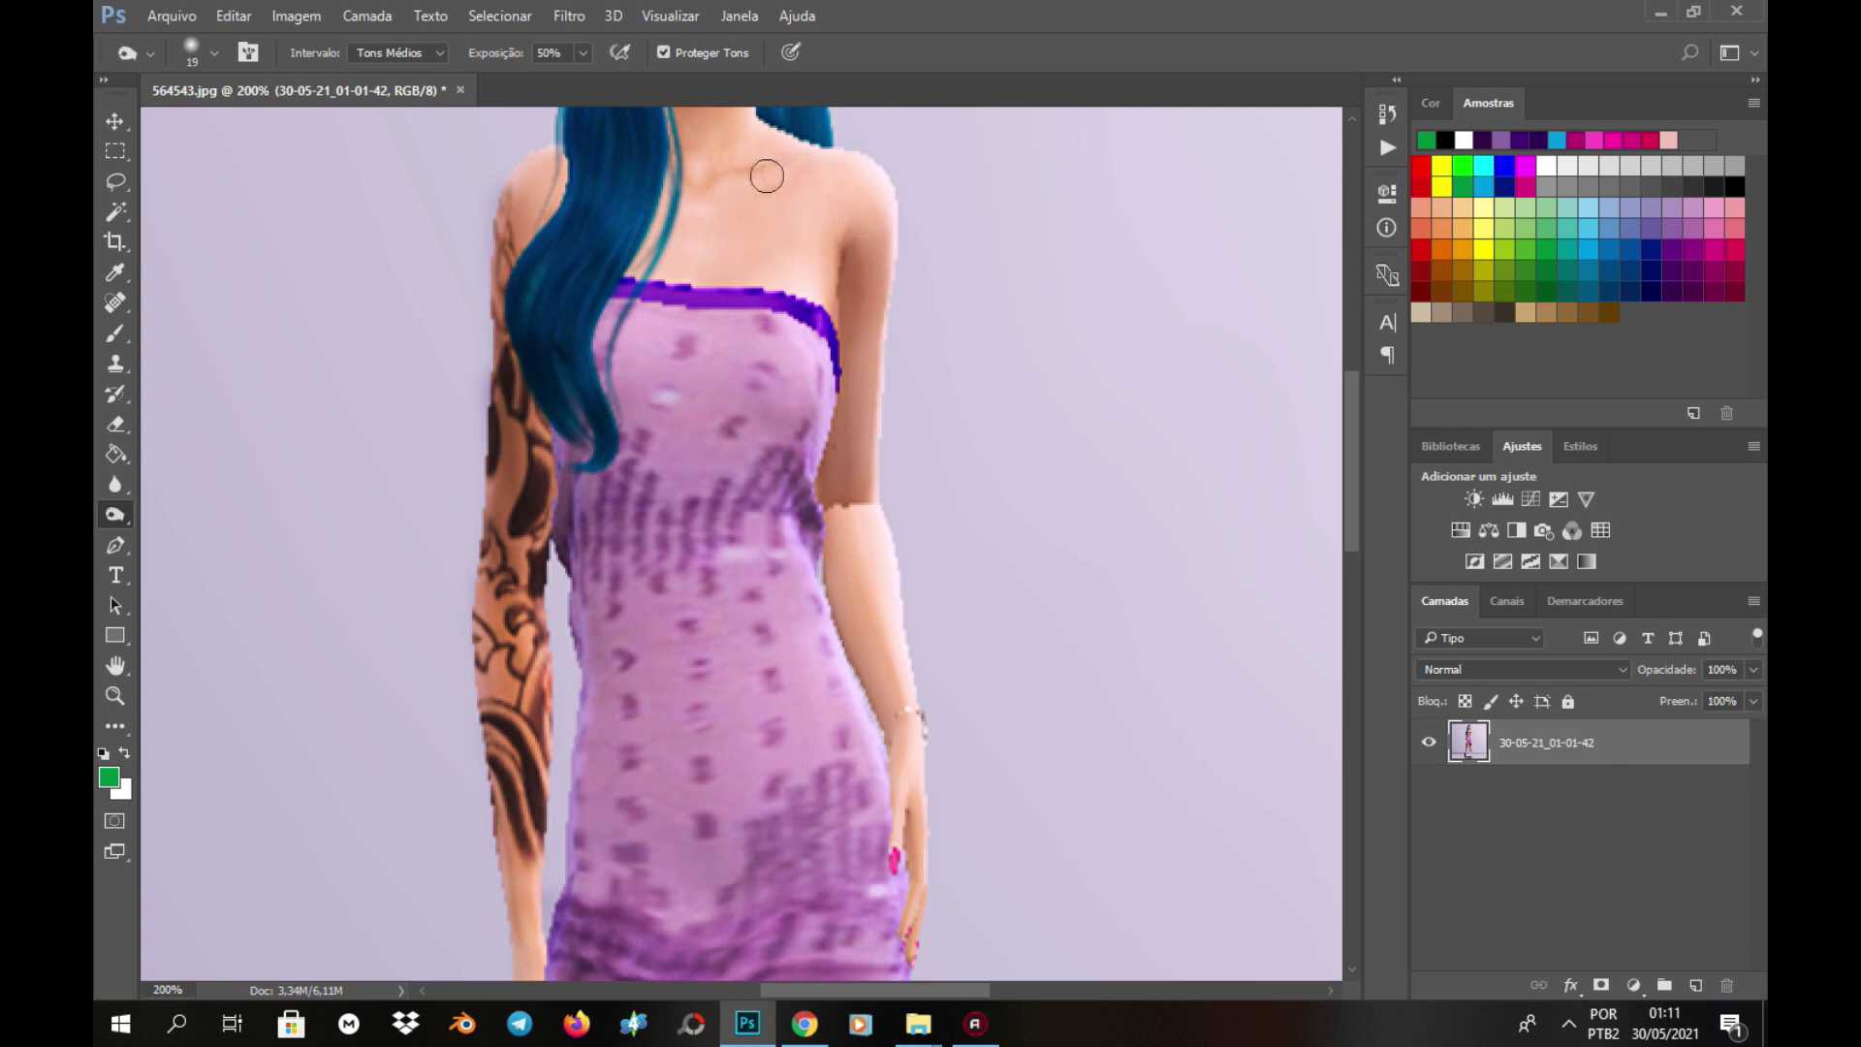
mouse_move(849, 345)
left_mouse_down()
mouse_move(842, 248)
mouse_move(830, 548)
left_mouse_up()
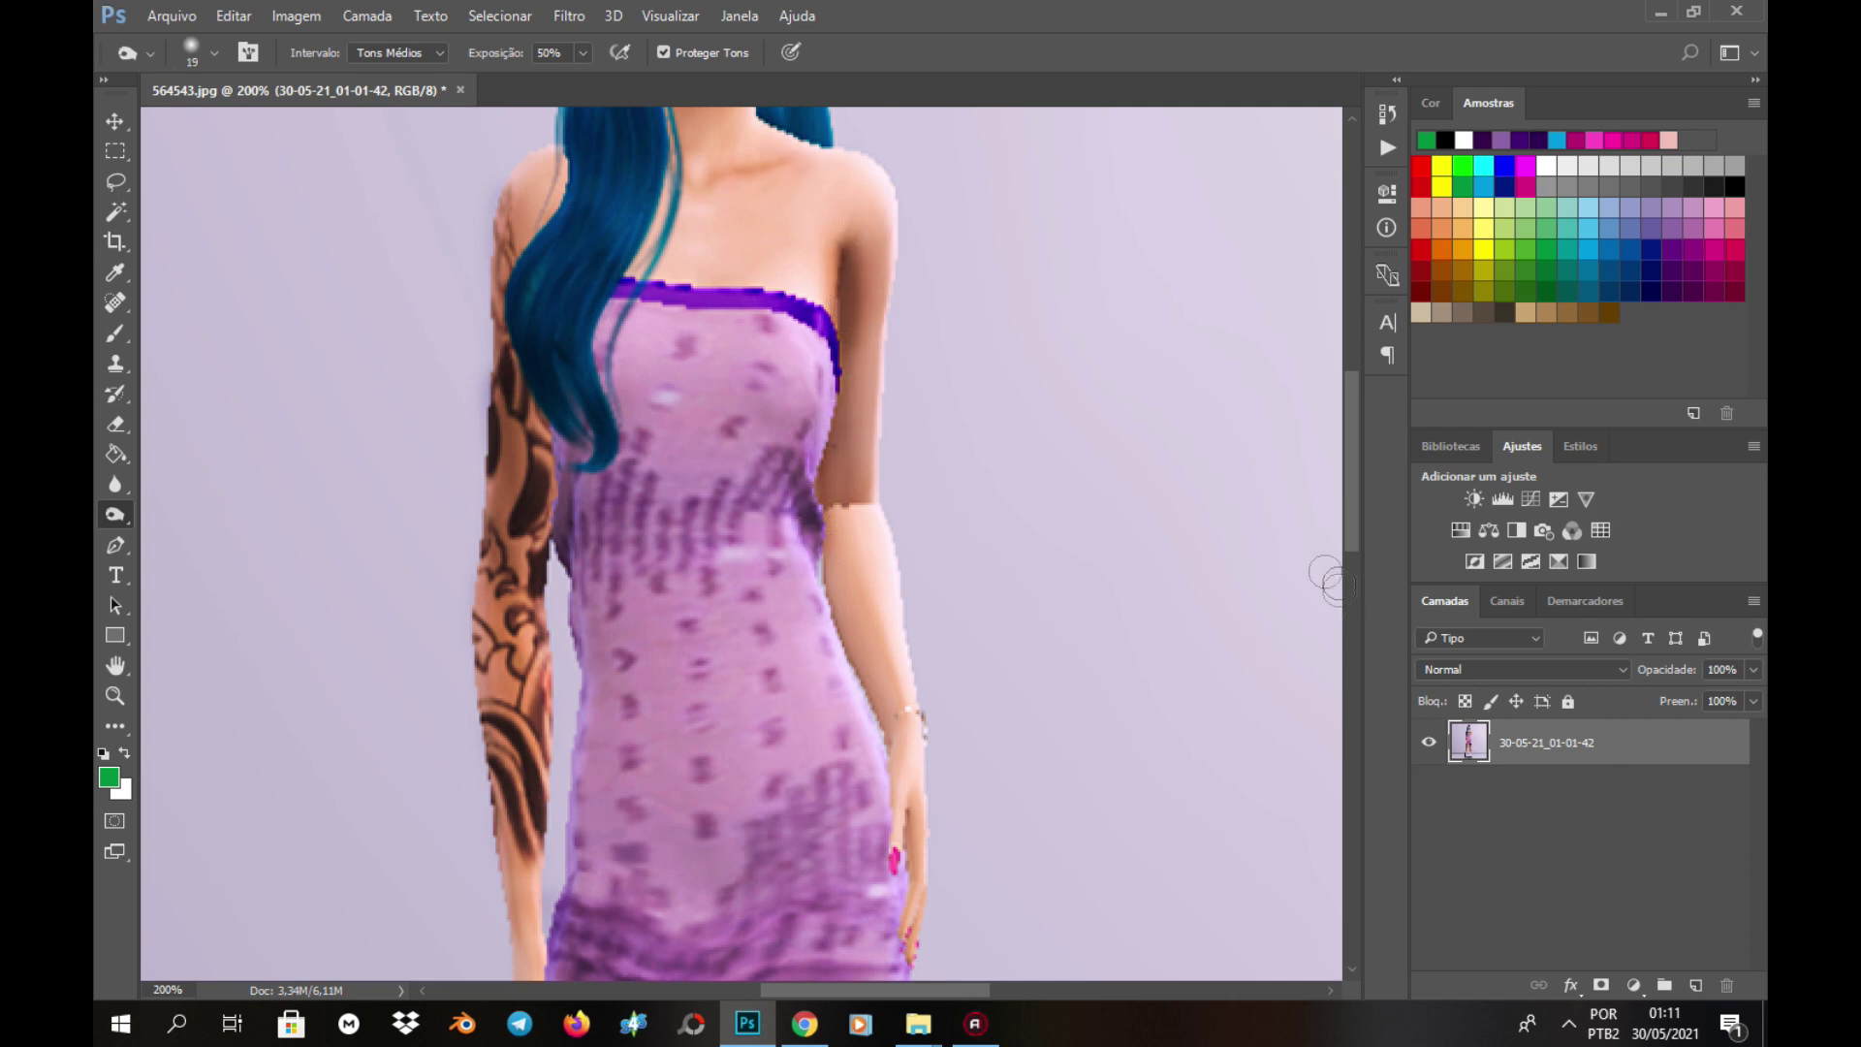
left_click_drag(843, 692, 885, 780)
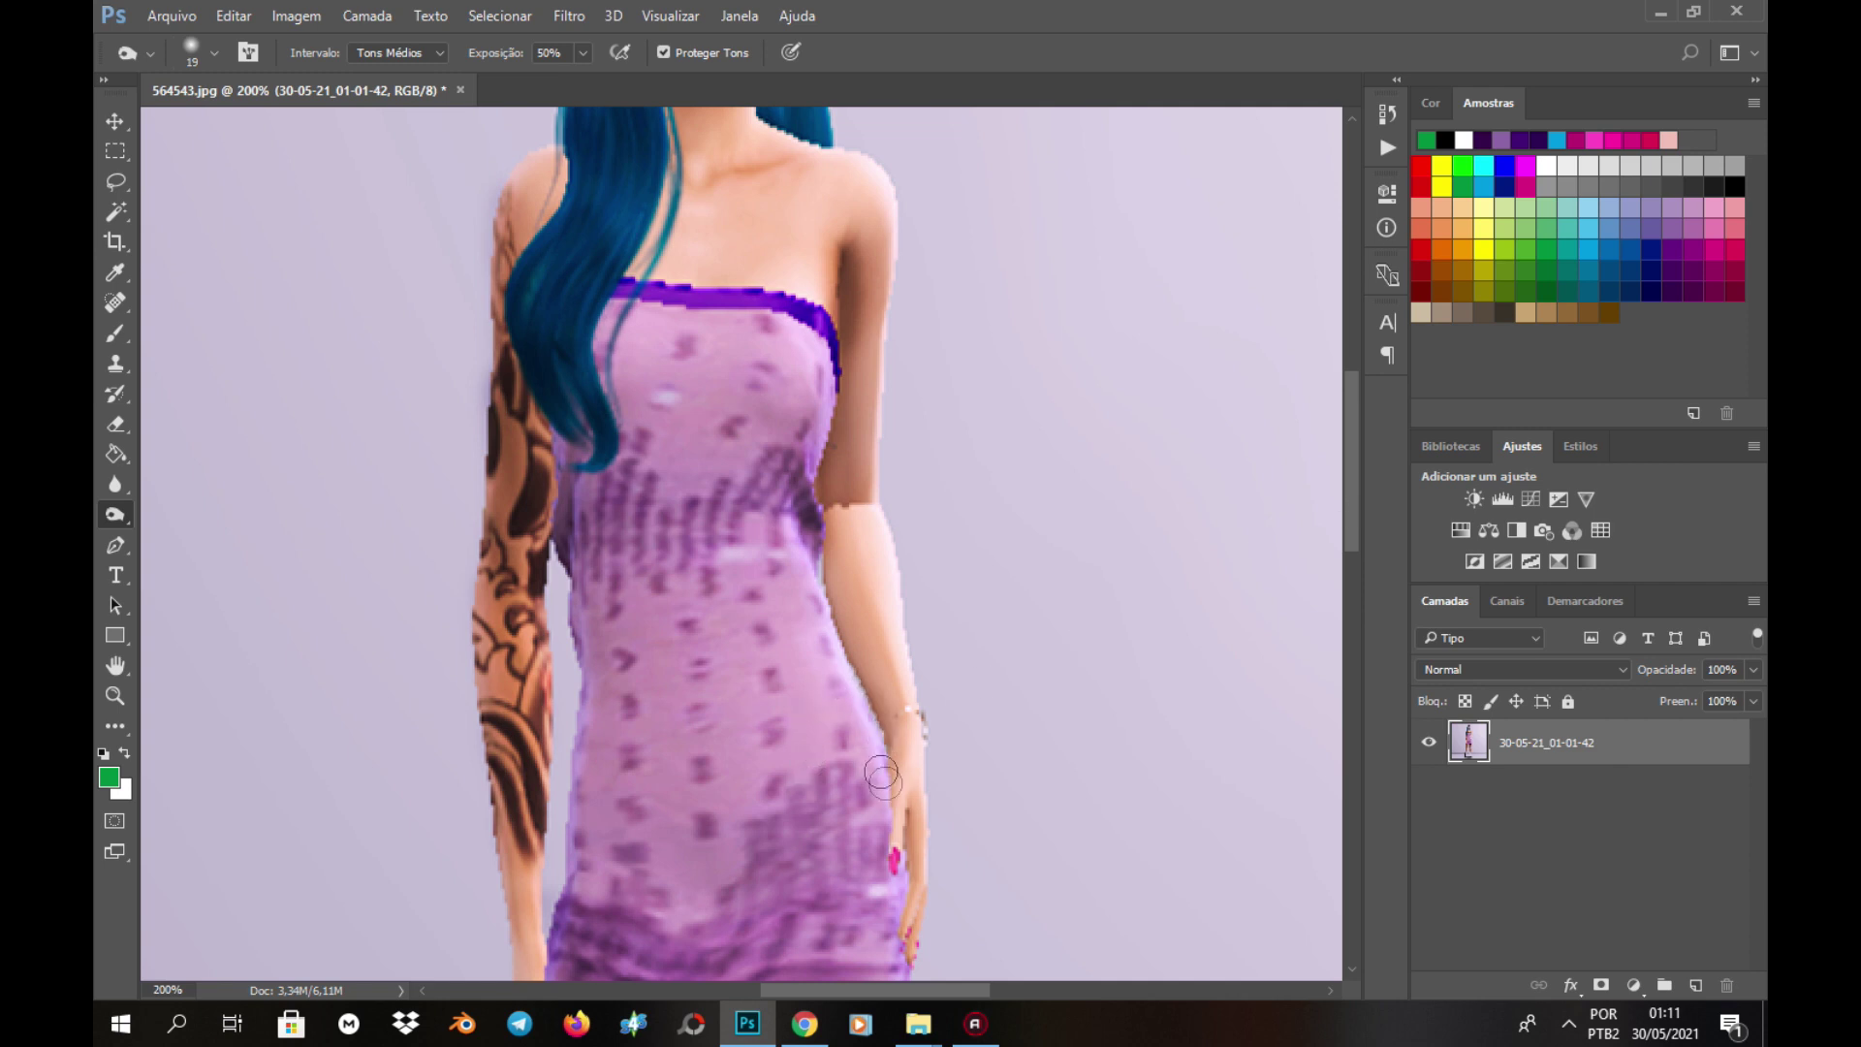
- Burn shadows along the jaw and cheeks
scroll(1357, 446, "up", 1)
scroll(1357, 441, "up", 5)
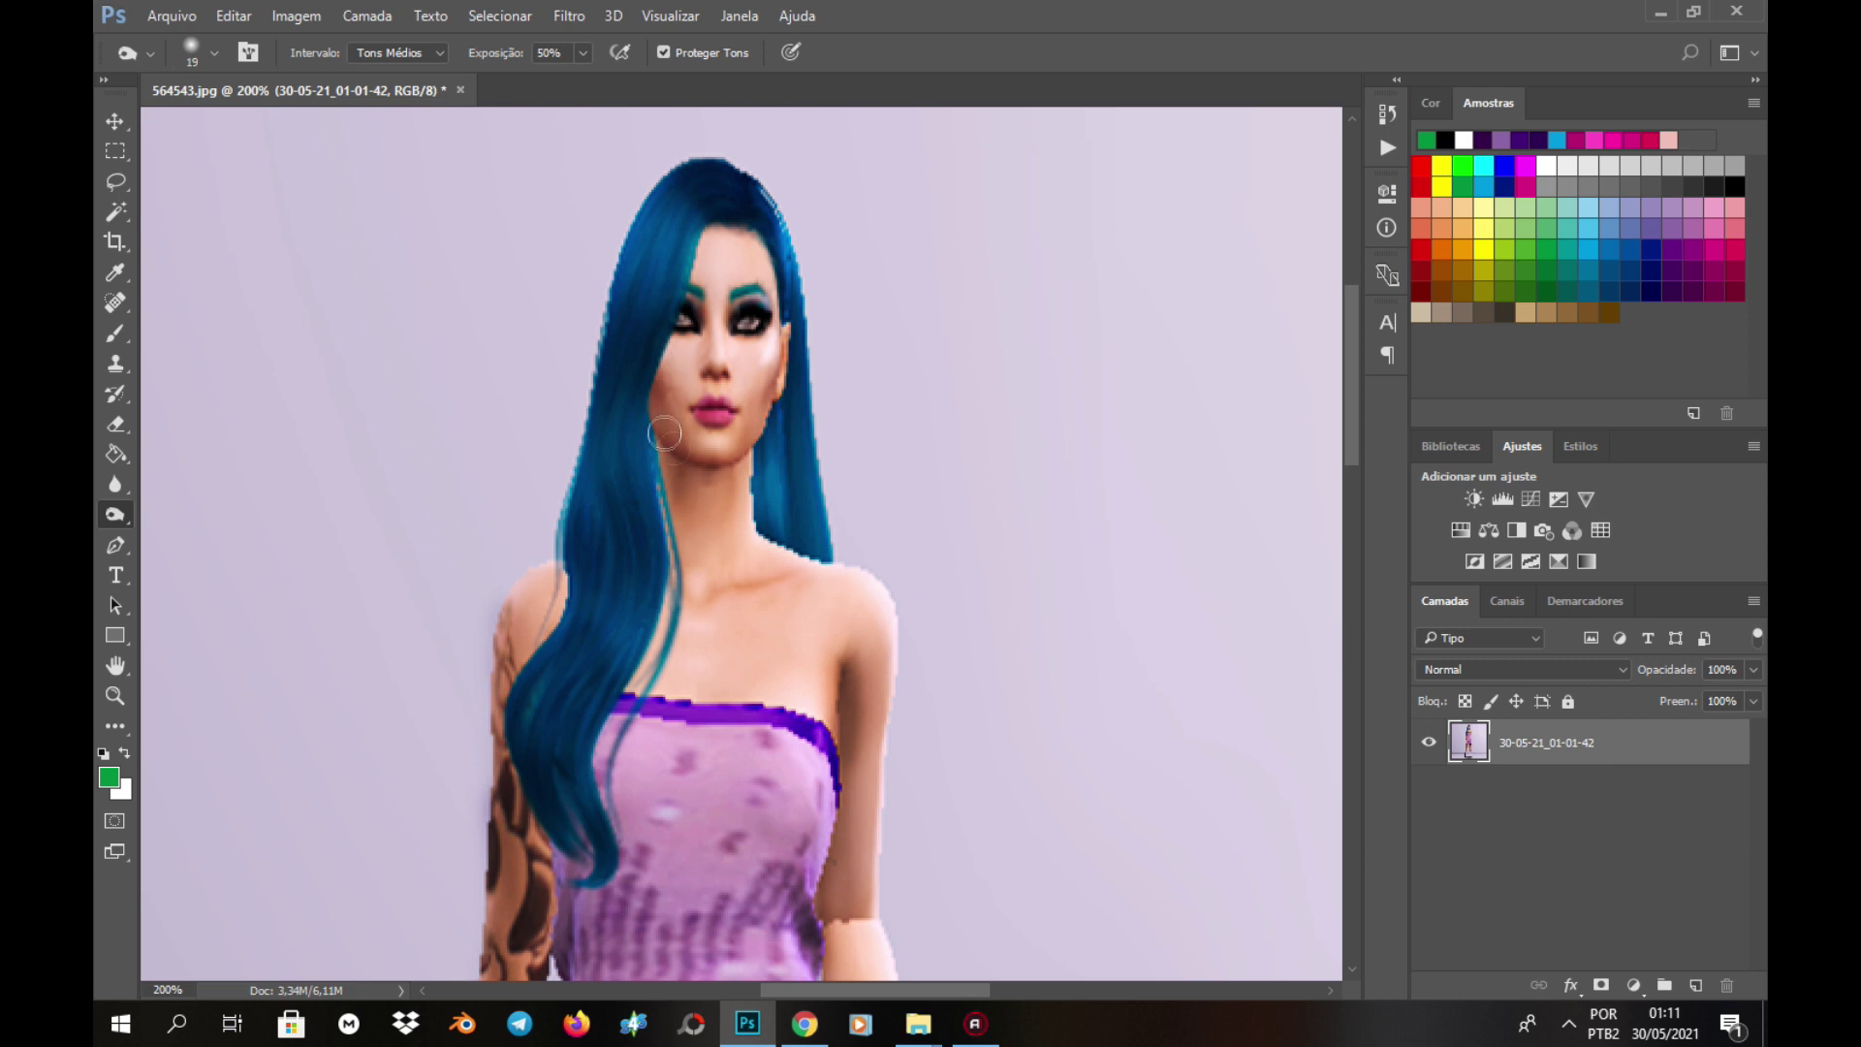
mouse_move(696, 463)
left_mouse_down()
mouse_move(753, 459)
mouse_move(781, 364)
left_mouse_up()
left_click_drag(688, 436, 710, 366)
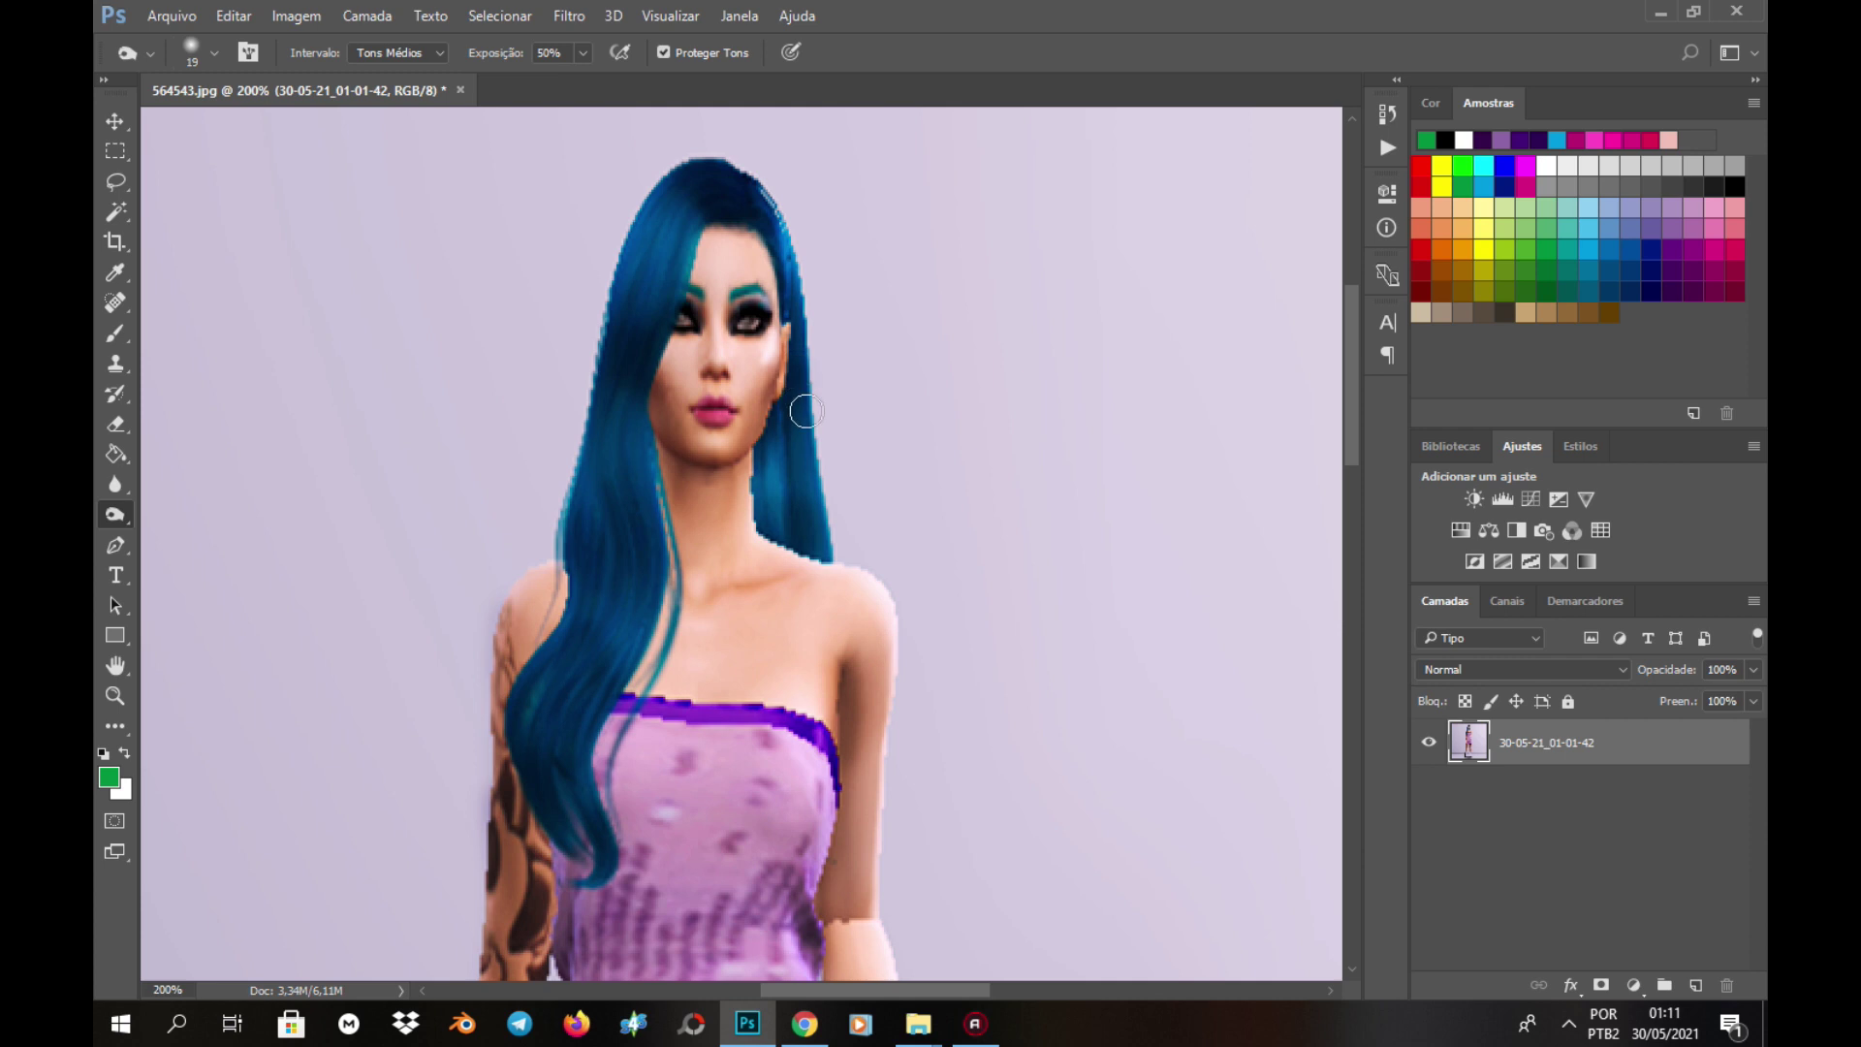
- Switch to the Dodge tool and set its brush size to 22 px
right_click(120, 512)
left_click(196, 520)
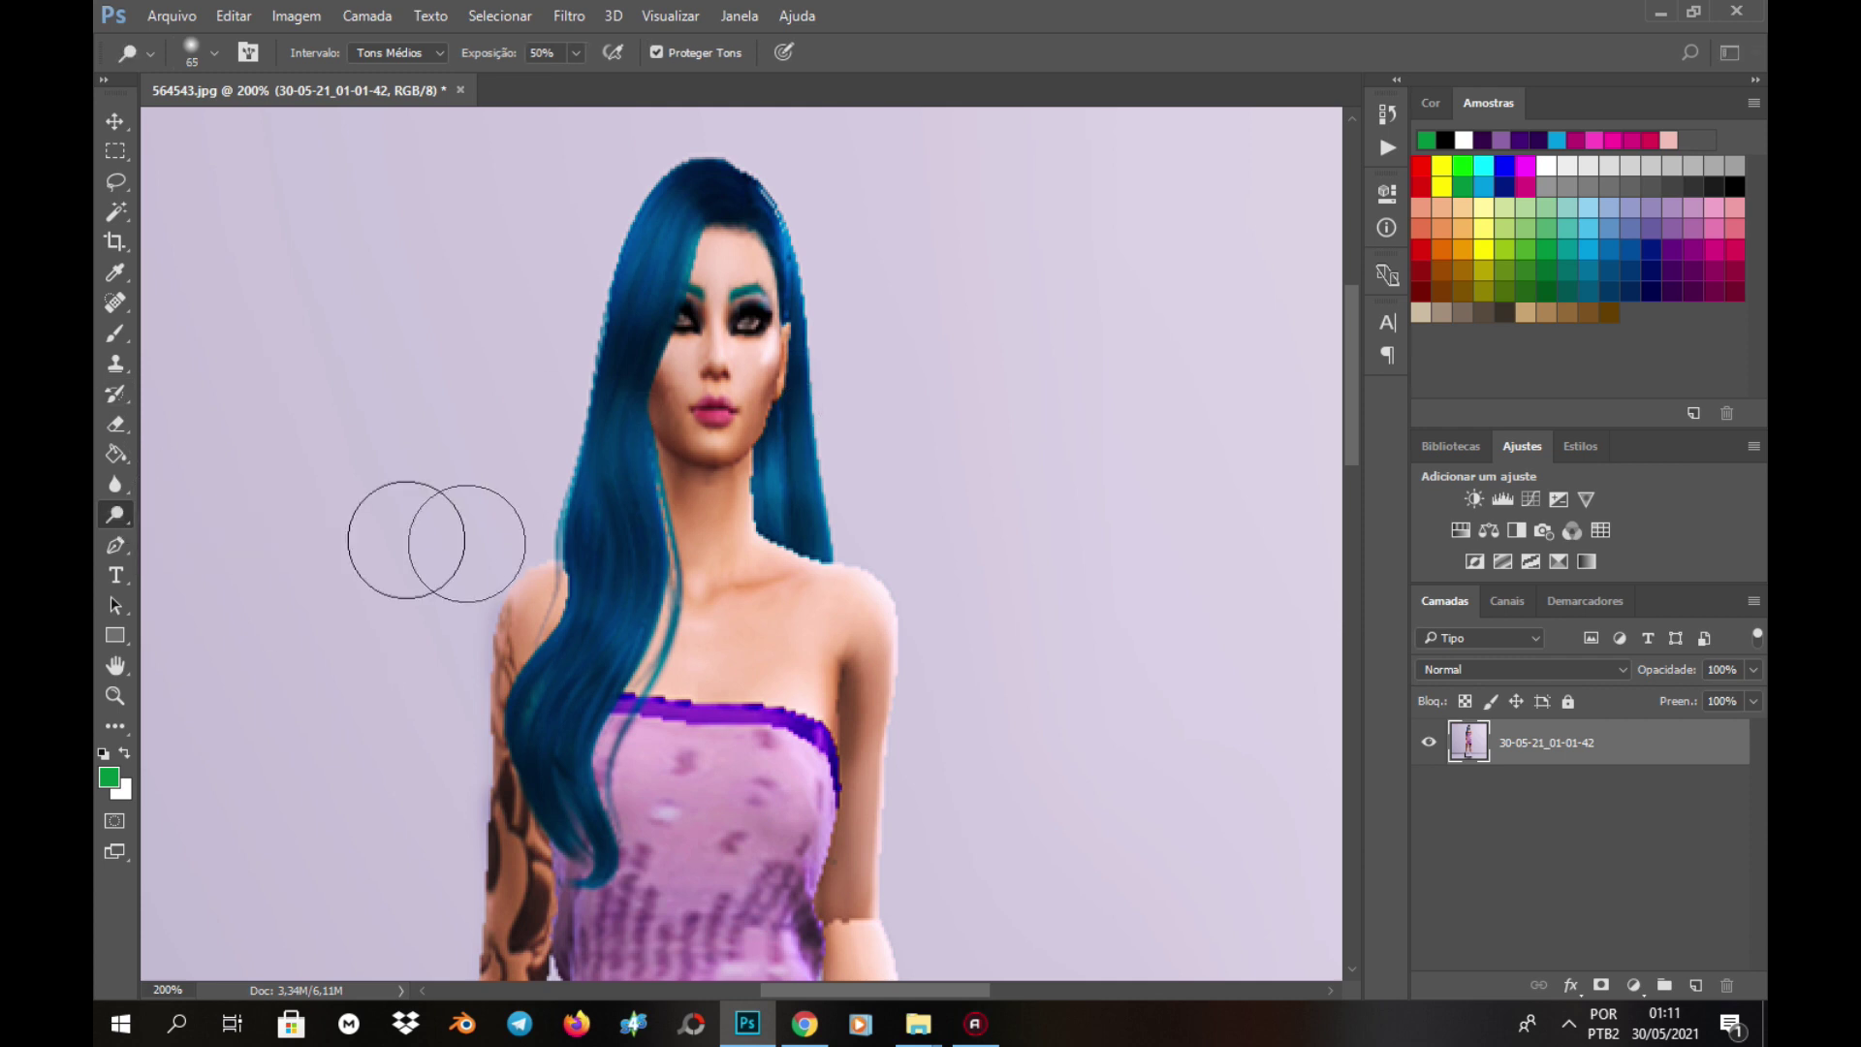
left_click(215, 52)
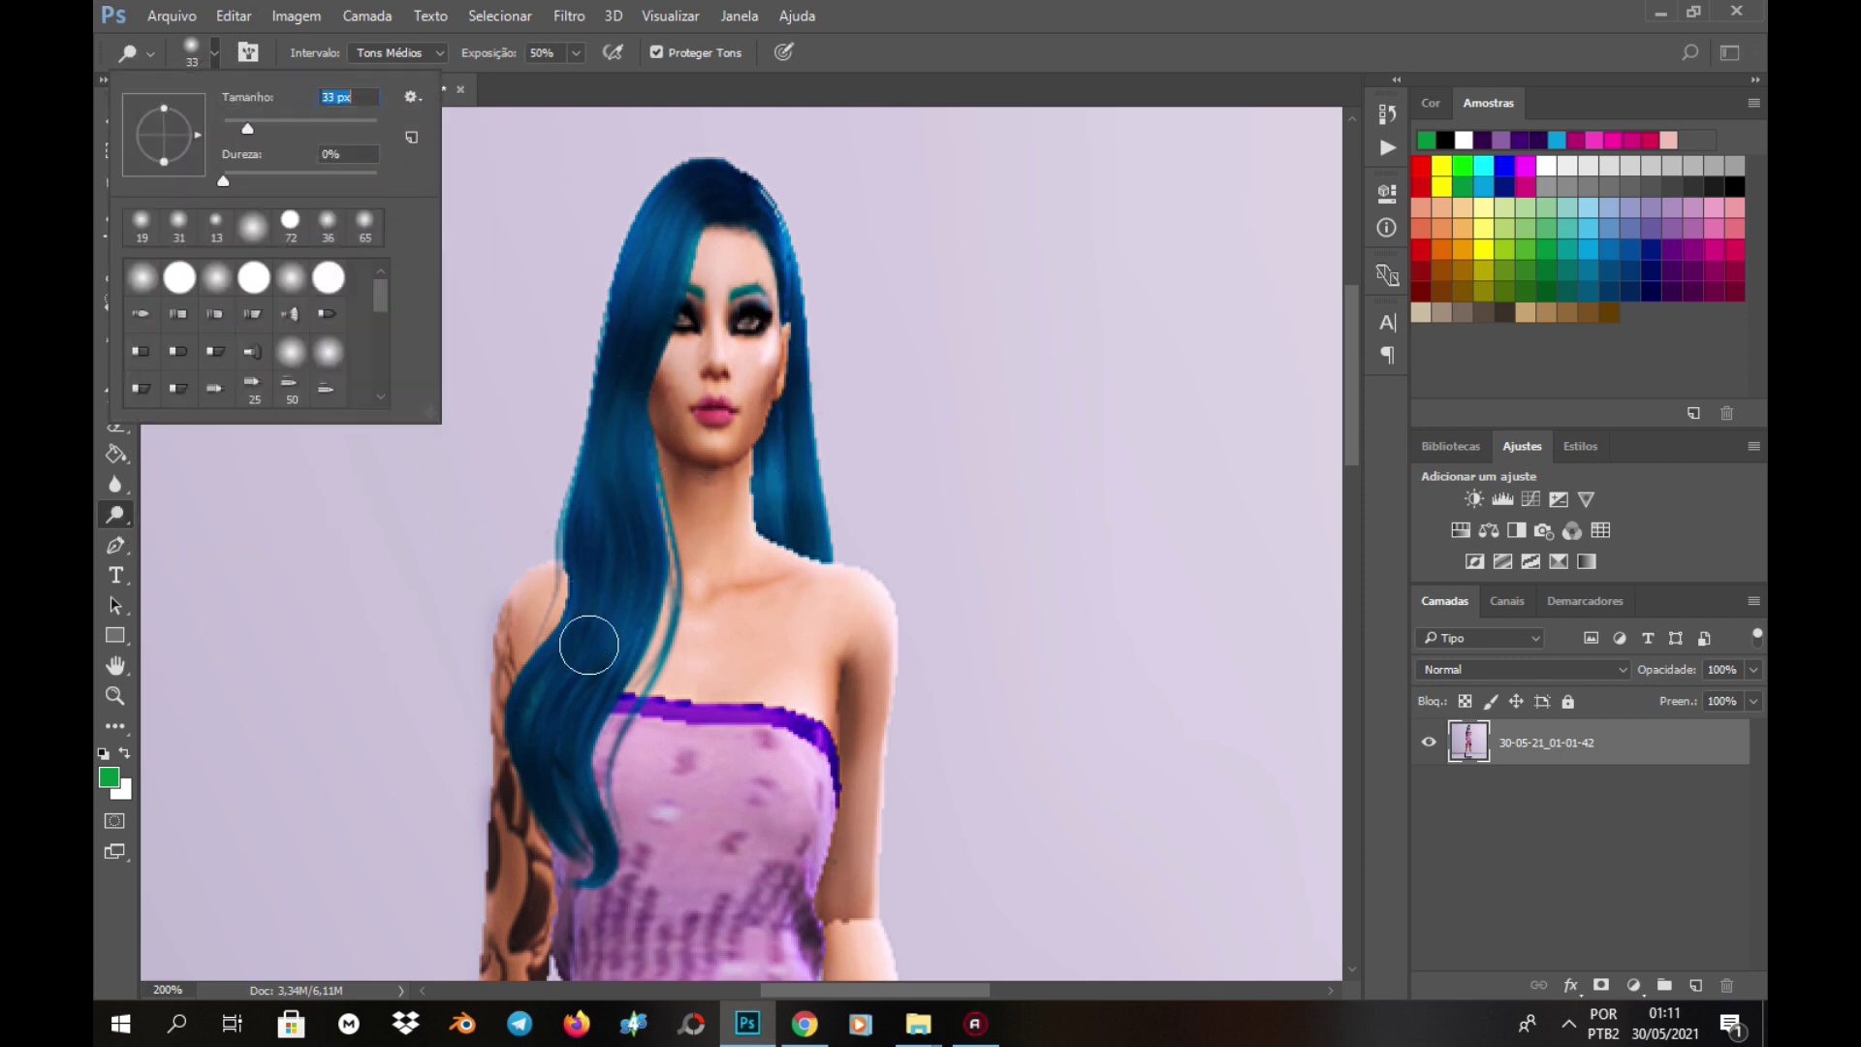
left_click(586, 635)
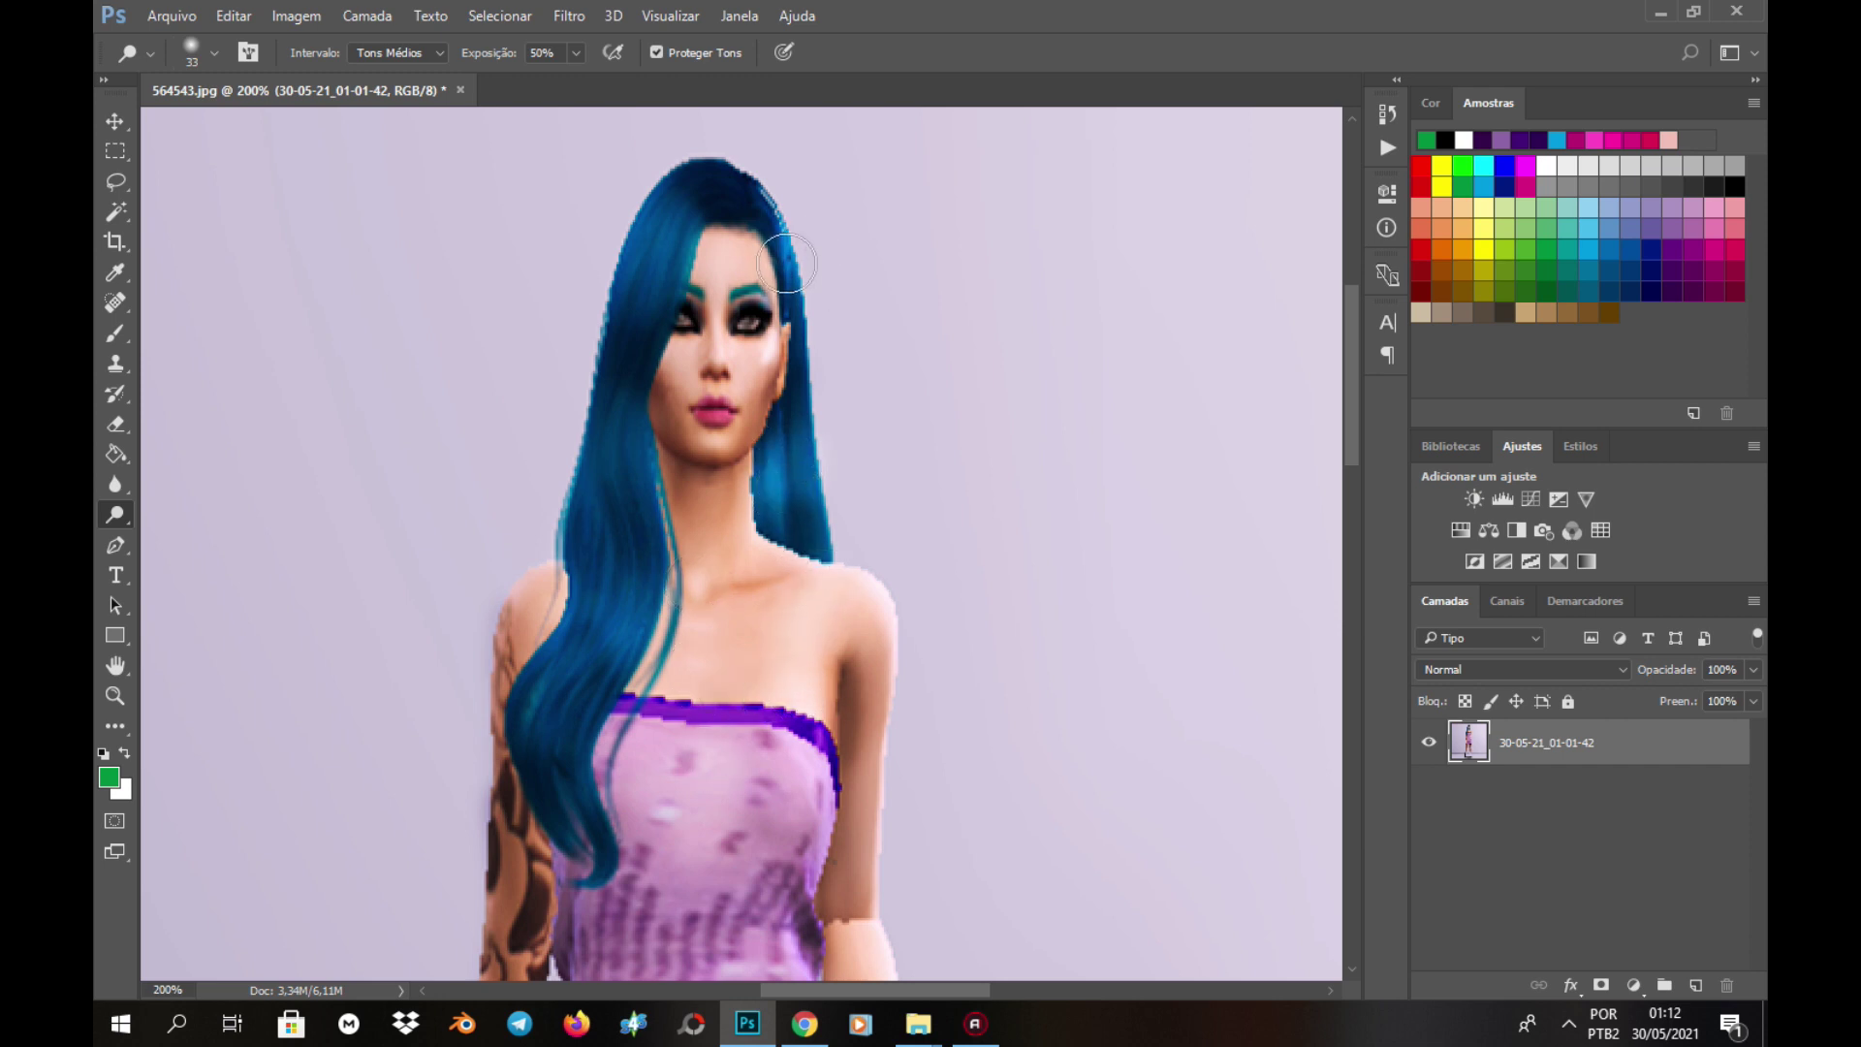
left_click(215, 53)
left_click_drag(247, 129, 228, 128)
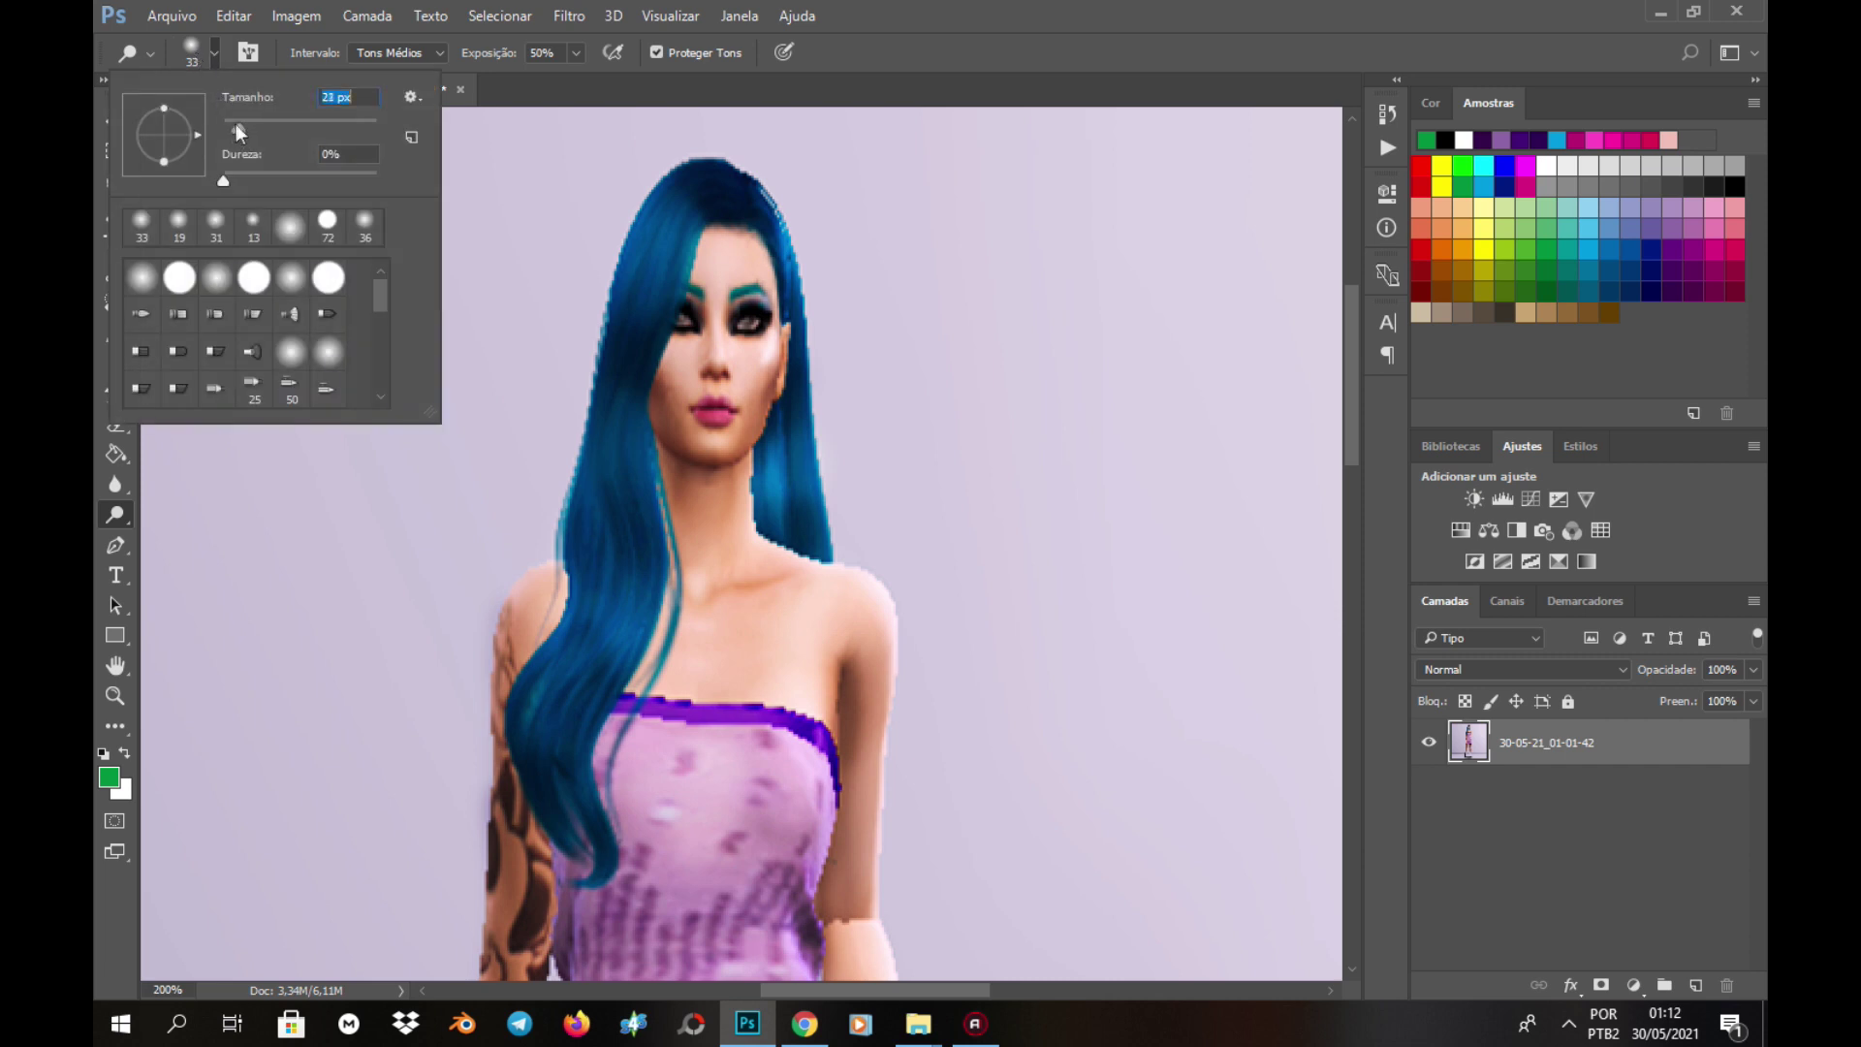
left_click(764, 368)
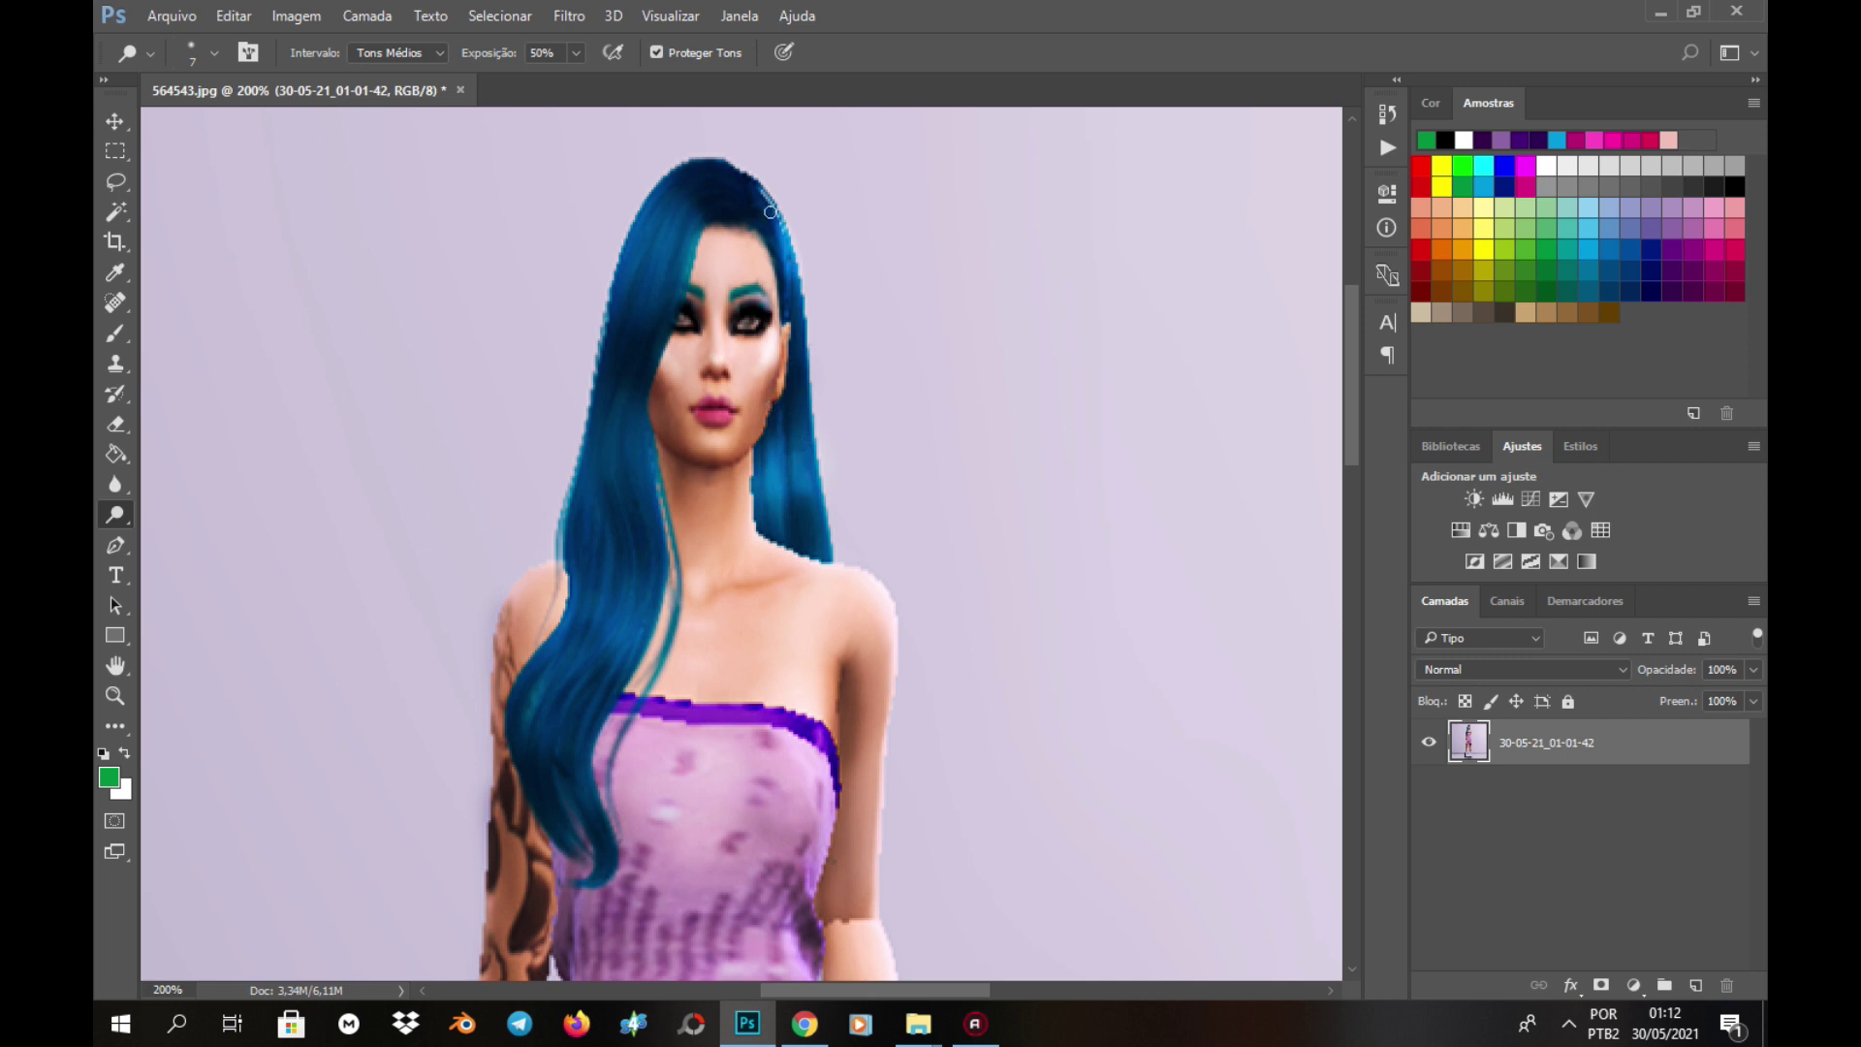
left_click(214, 53)
left_click(240, 124)
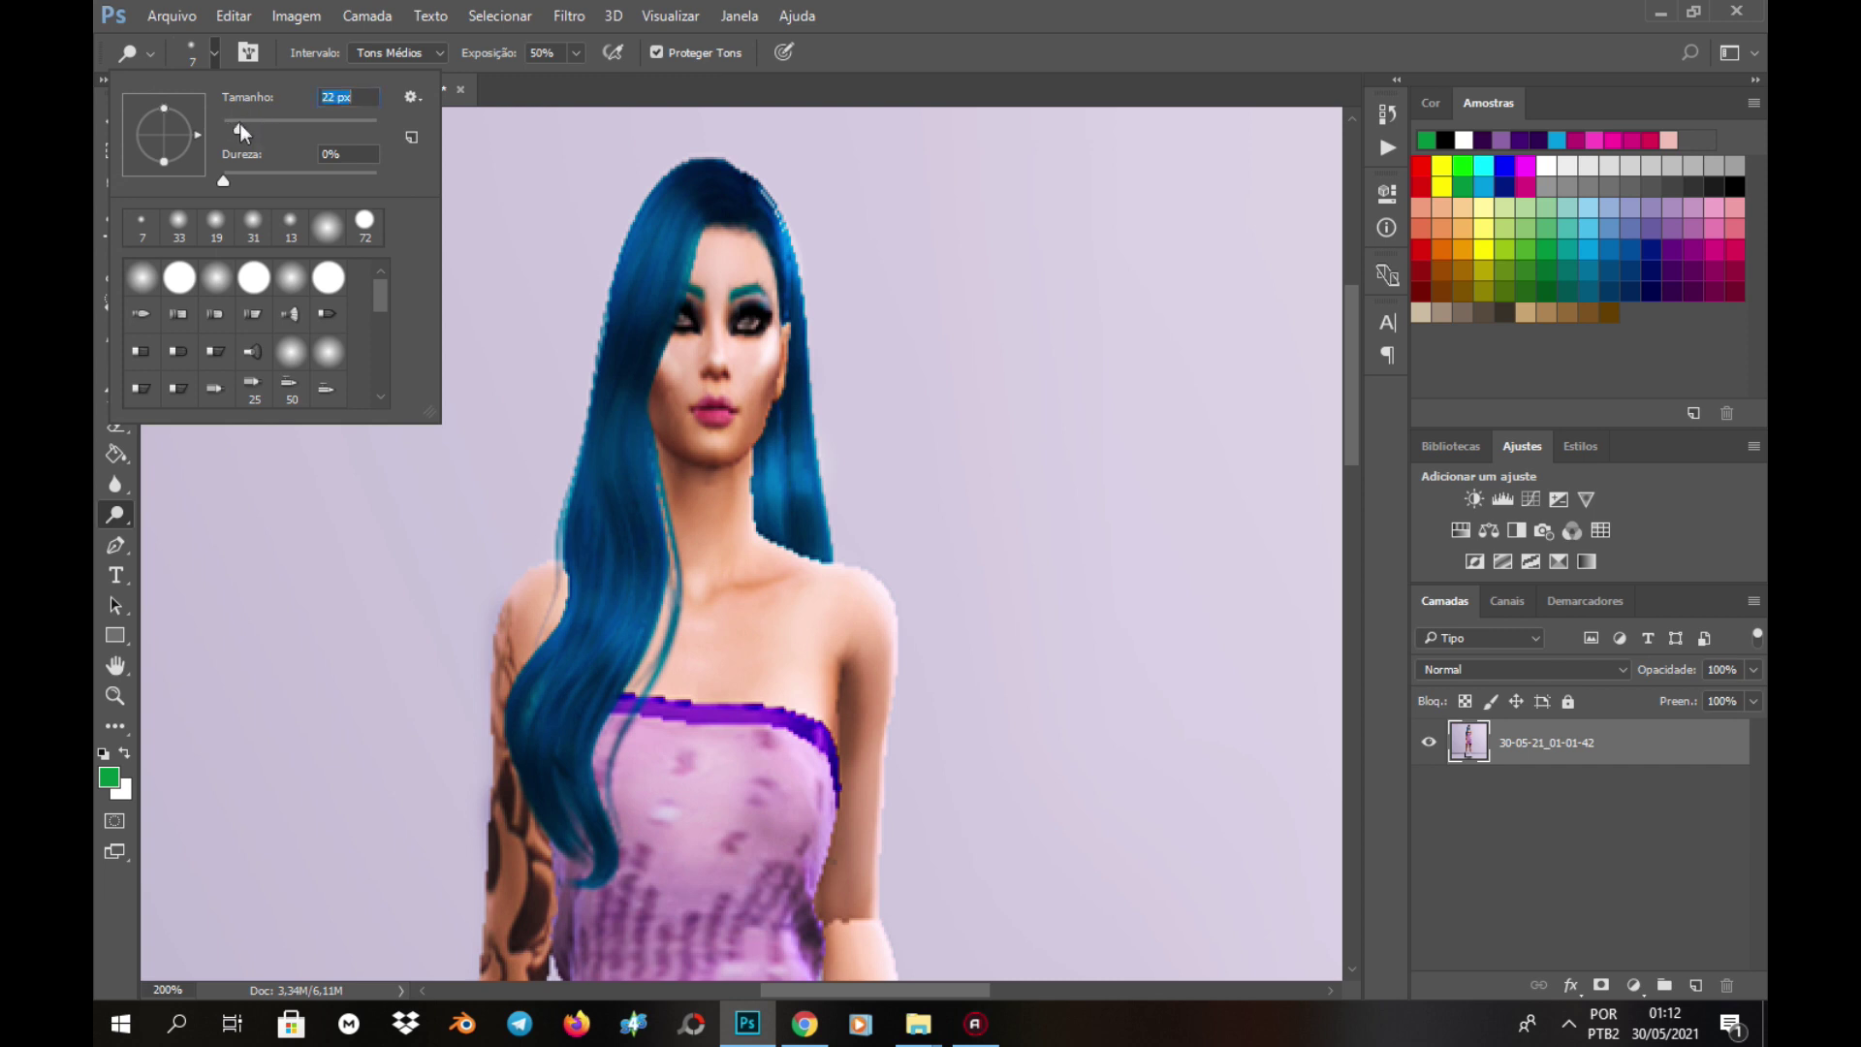
left_click(663, 274)
- Lighten the upper, side and lower strands of the blue hair
mouse_move(663, 274)
left_mouse_down()
mouse_move(641, 287)
mouse_move(668, 337)
left_mouse_up()
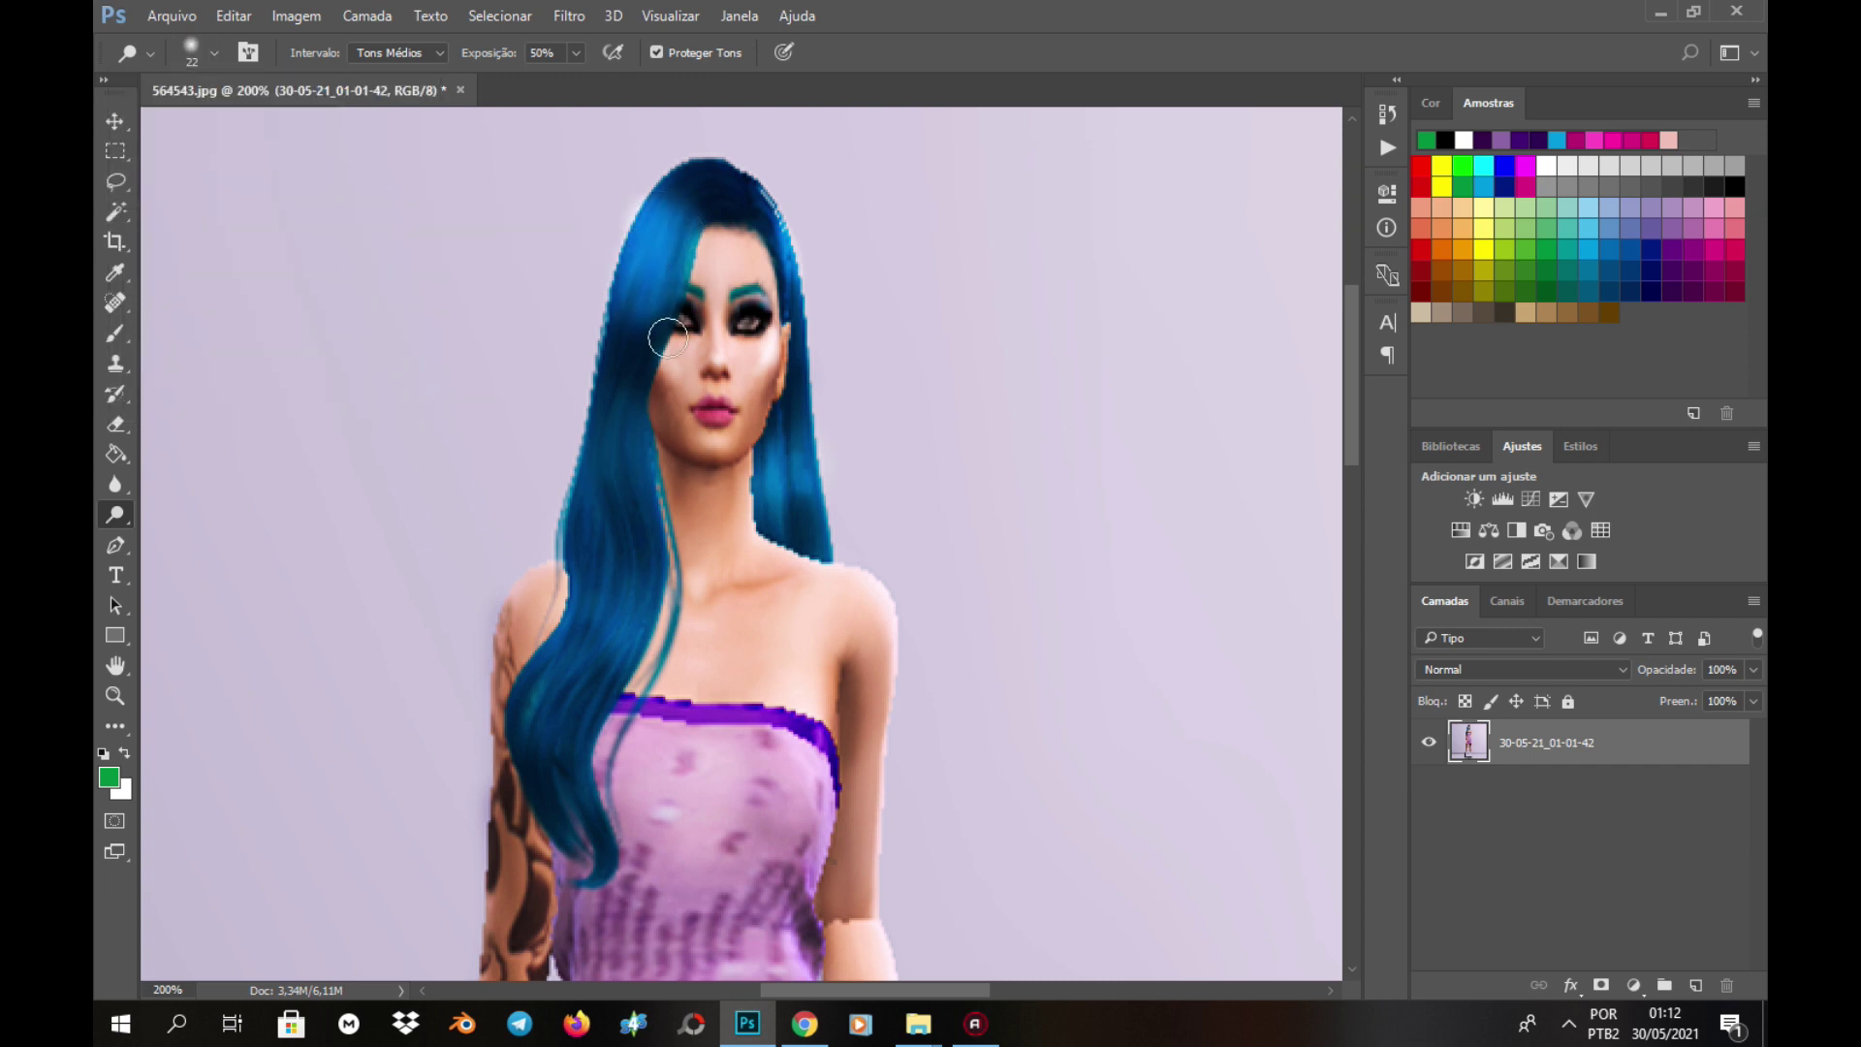
left_click_drag(591, 598, 614, 465)
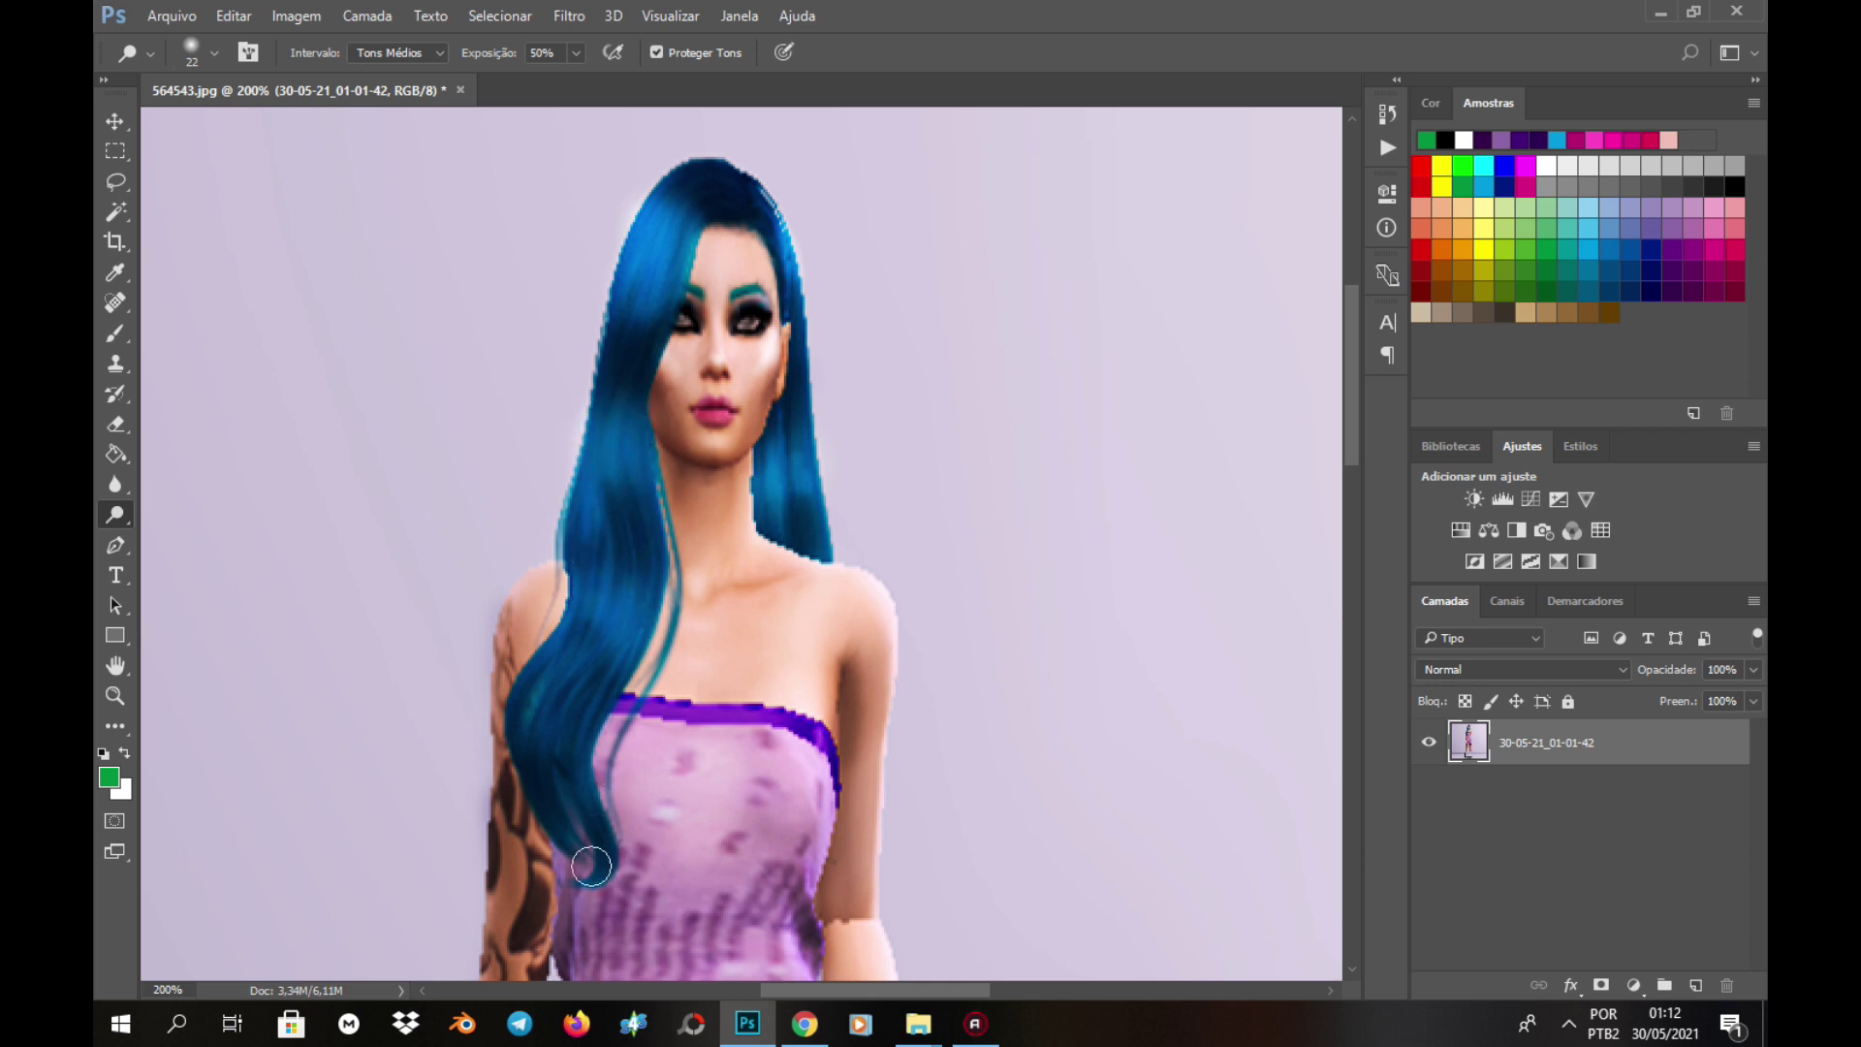
left_click_drag(585, 807, 593, 742)
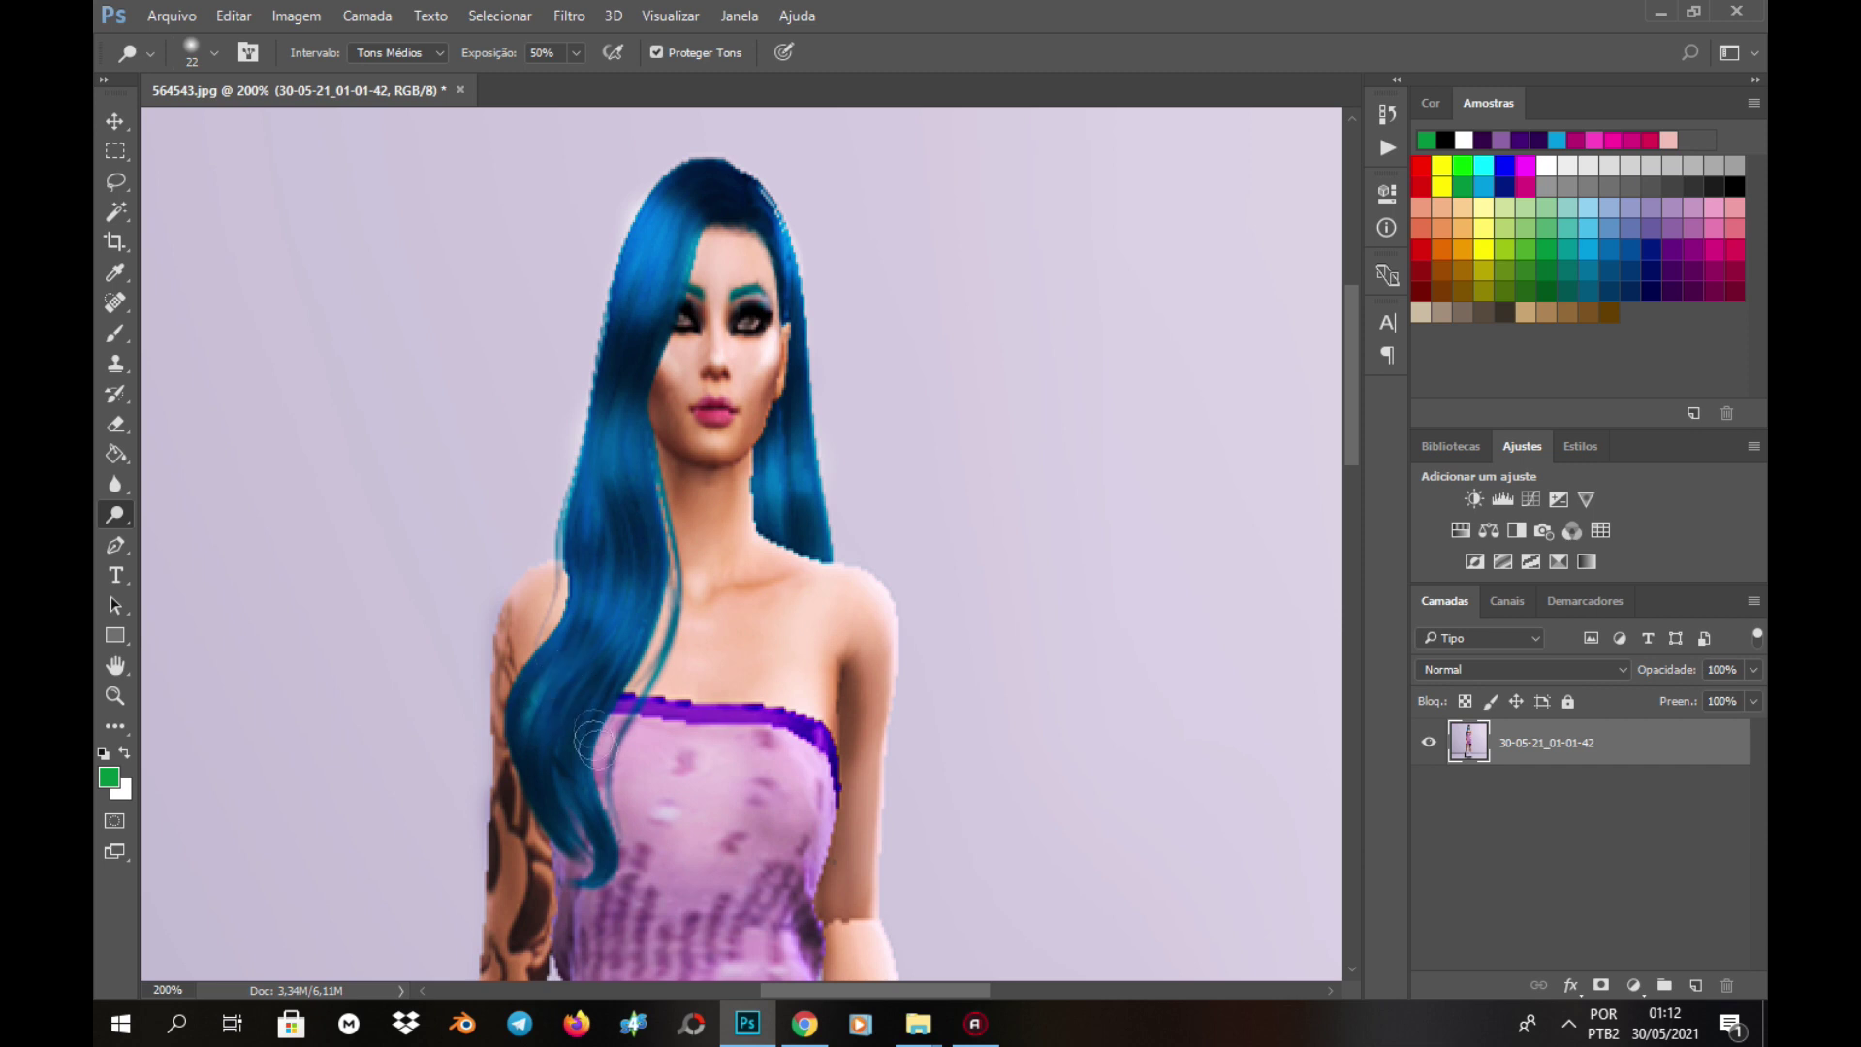
left_click_drag(1355, 386, 1351, 612)
- Dodge a band and a patch across the lower skirt
scroll(674, 403, "up", 1)
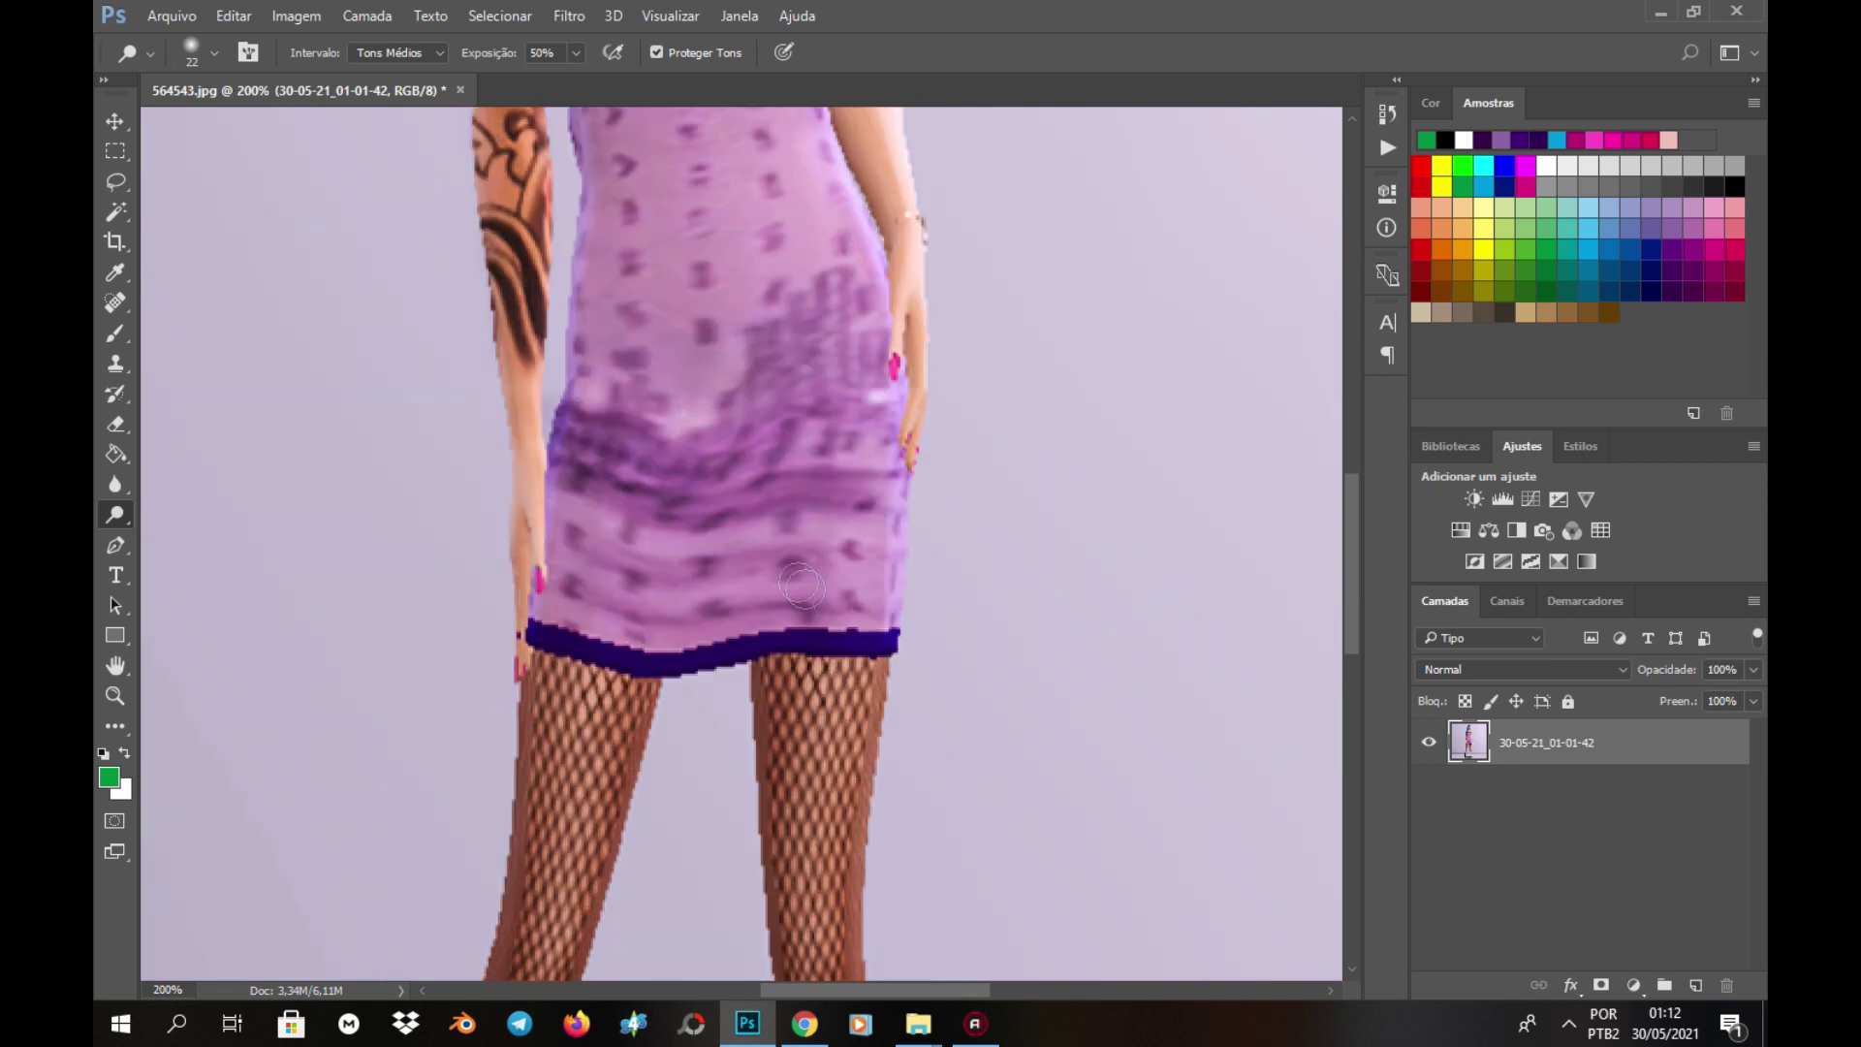
left_click_drag(741, 536, 593, 532)
mouse_move(804, 527)
left_mouse_down()
mouse_move(815, 540)
mouse_move(630, 596)
mouse_move(714, 613)
mouse_move(601, 630)
mouse_move(780, 625)
mouse_move(853, 610)
mouse_move(886, 577)
left_mouse_up()
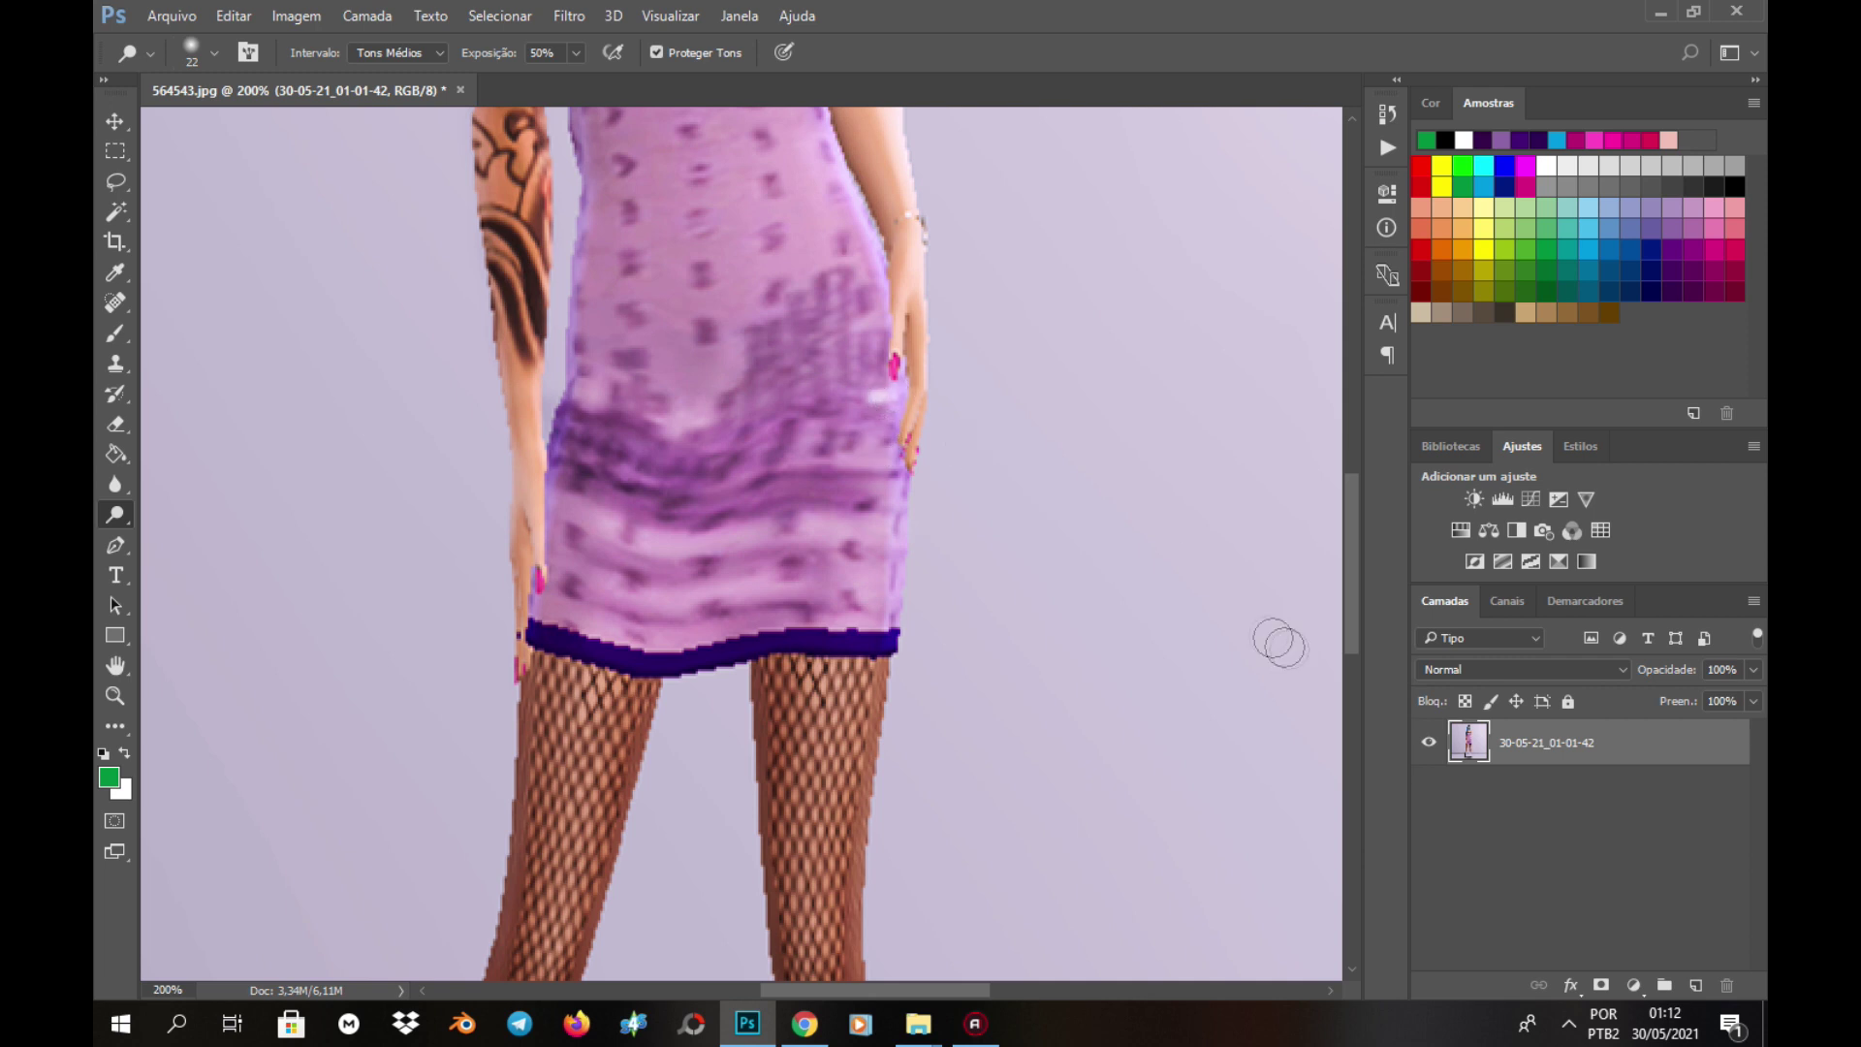
left_click_drag(1353, 609, 1324, 782)
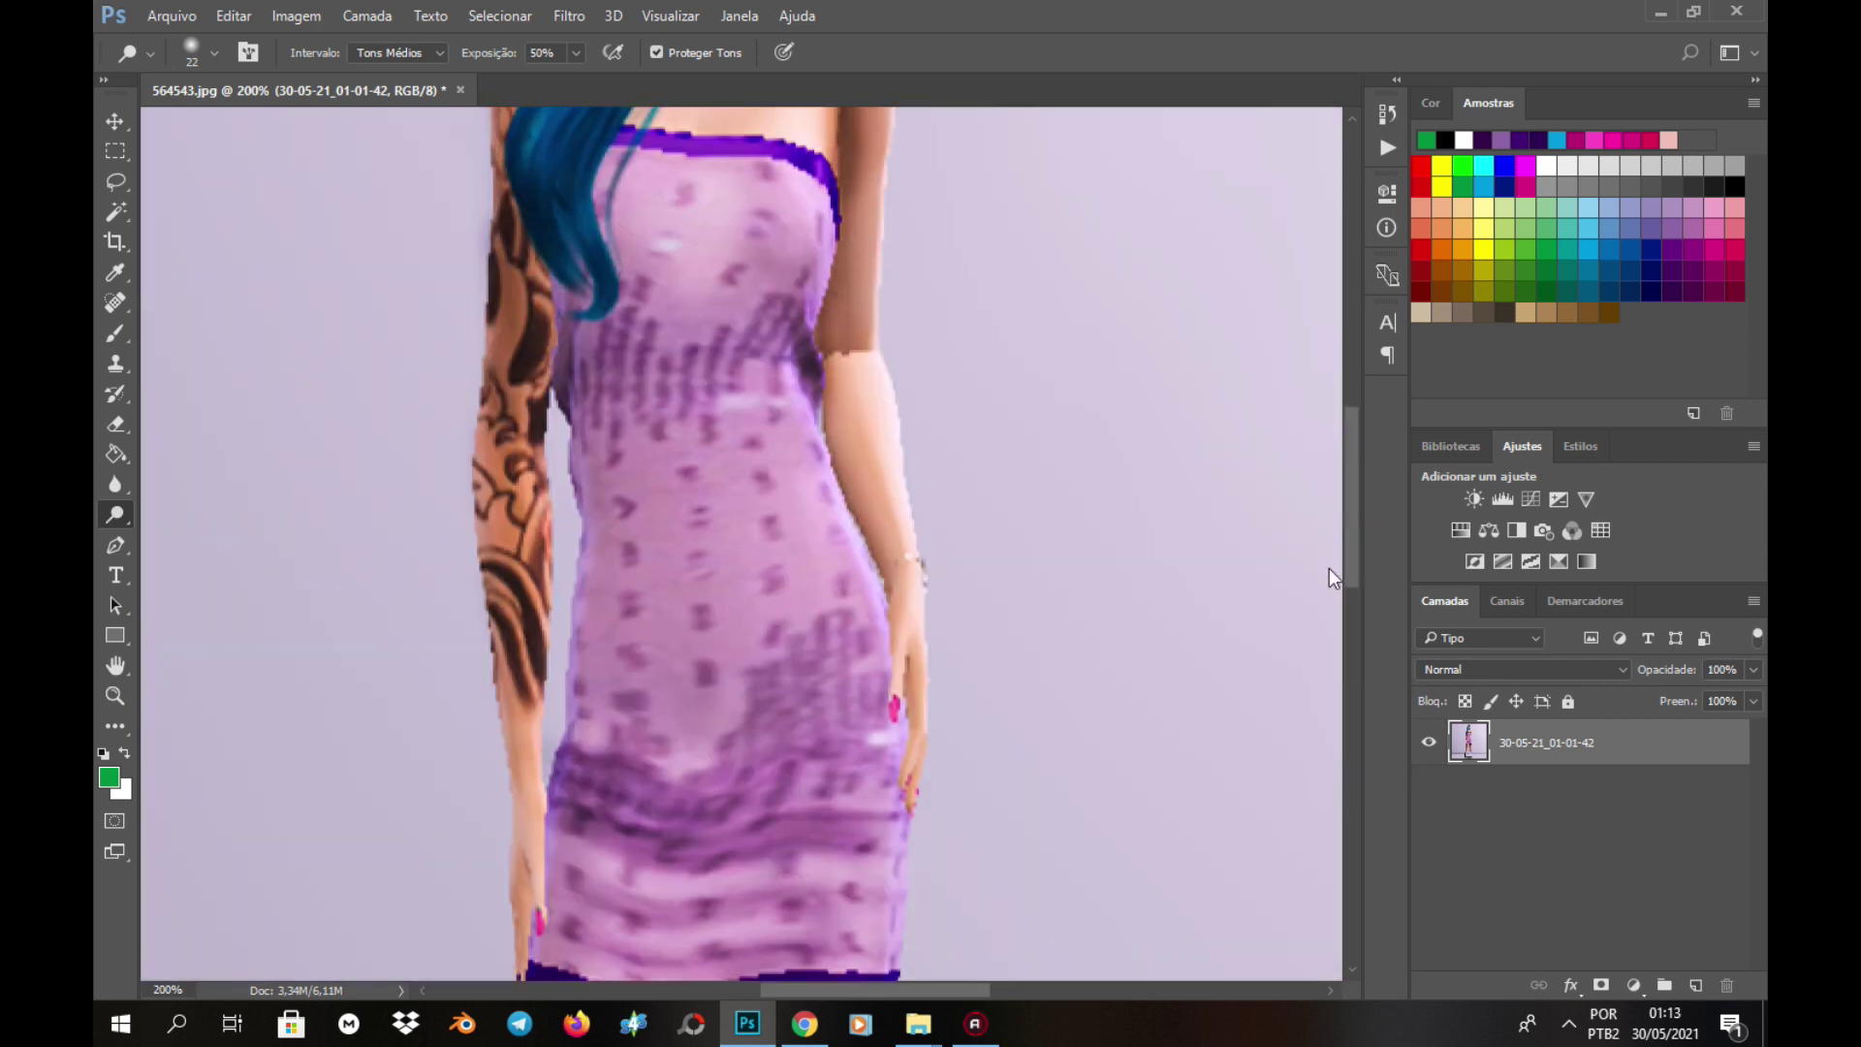
left_click_drag(1324, 685, 1334, 621)
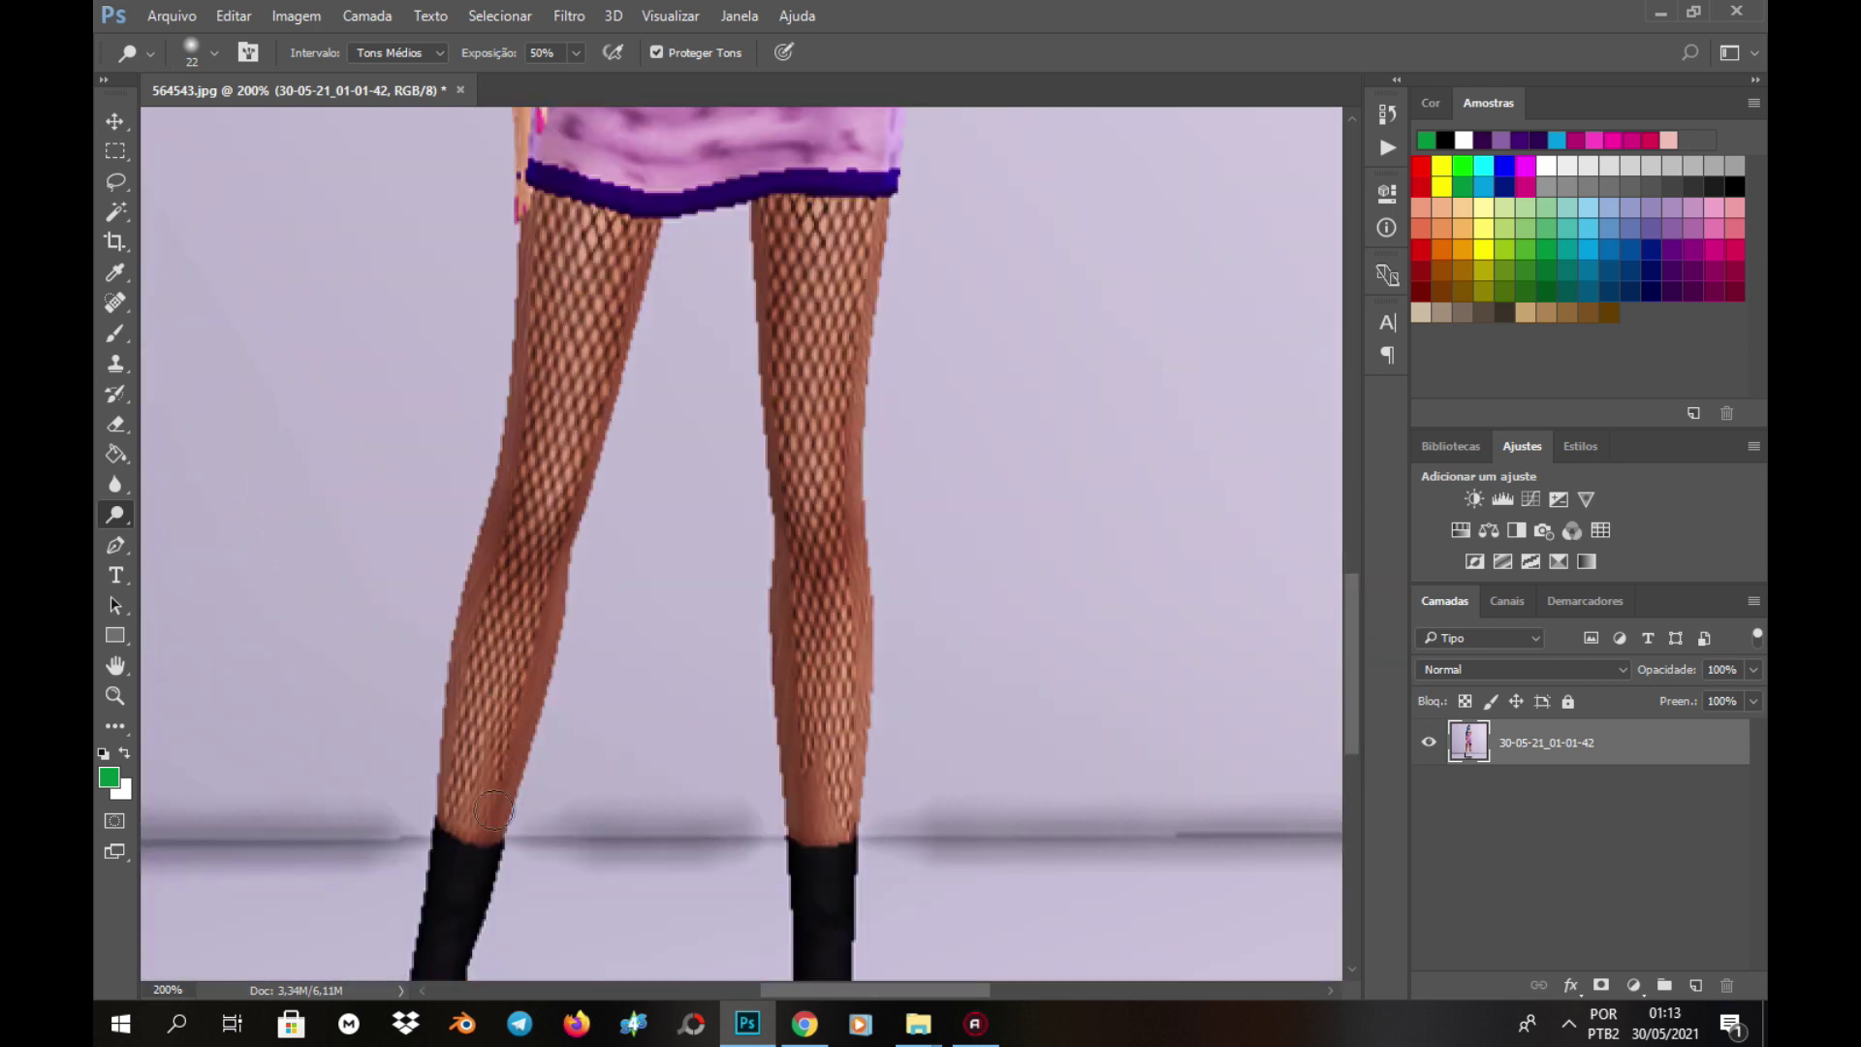
- Lighten the inner edge and shin of the right leg
scroll(489, 776, "down", 1)
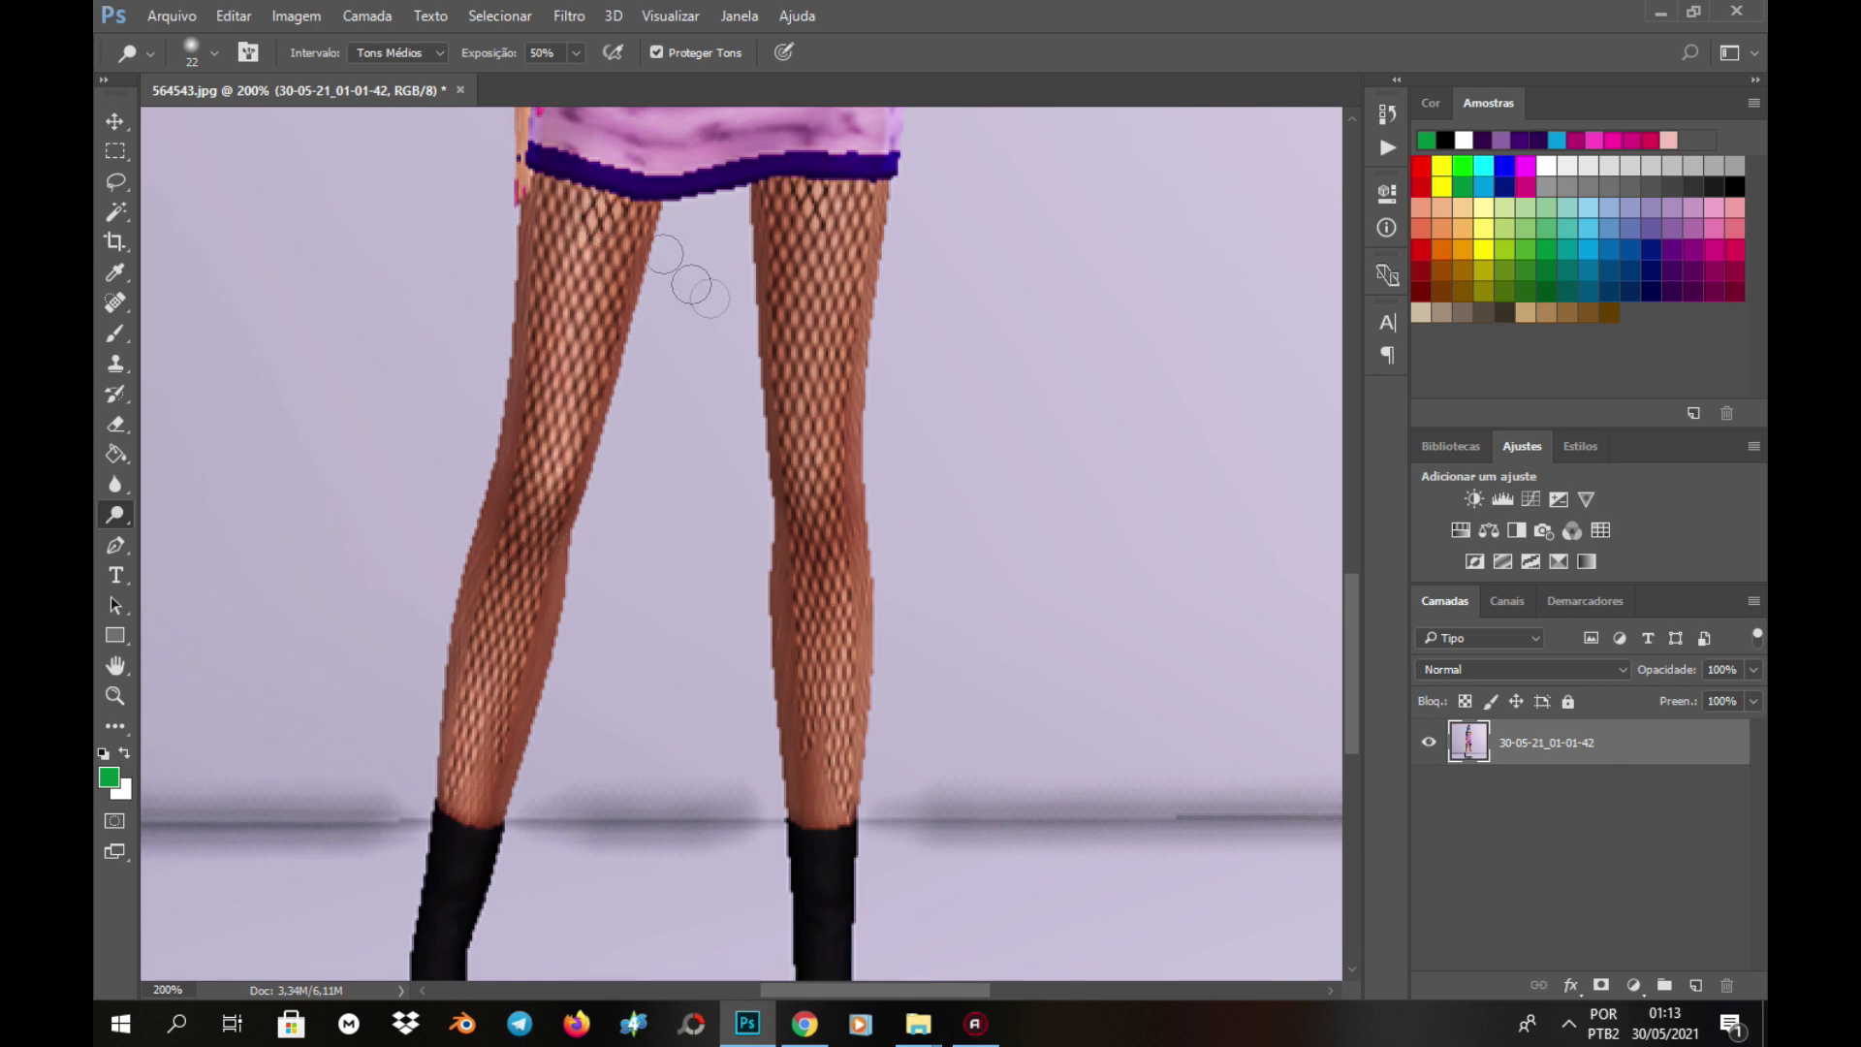
left_click_drag(805, 475, 804, 194)
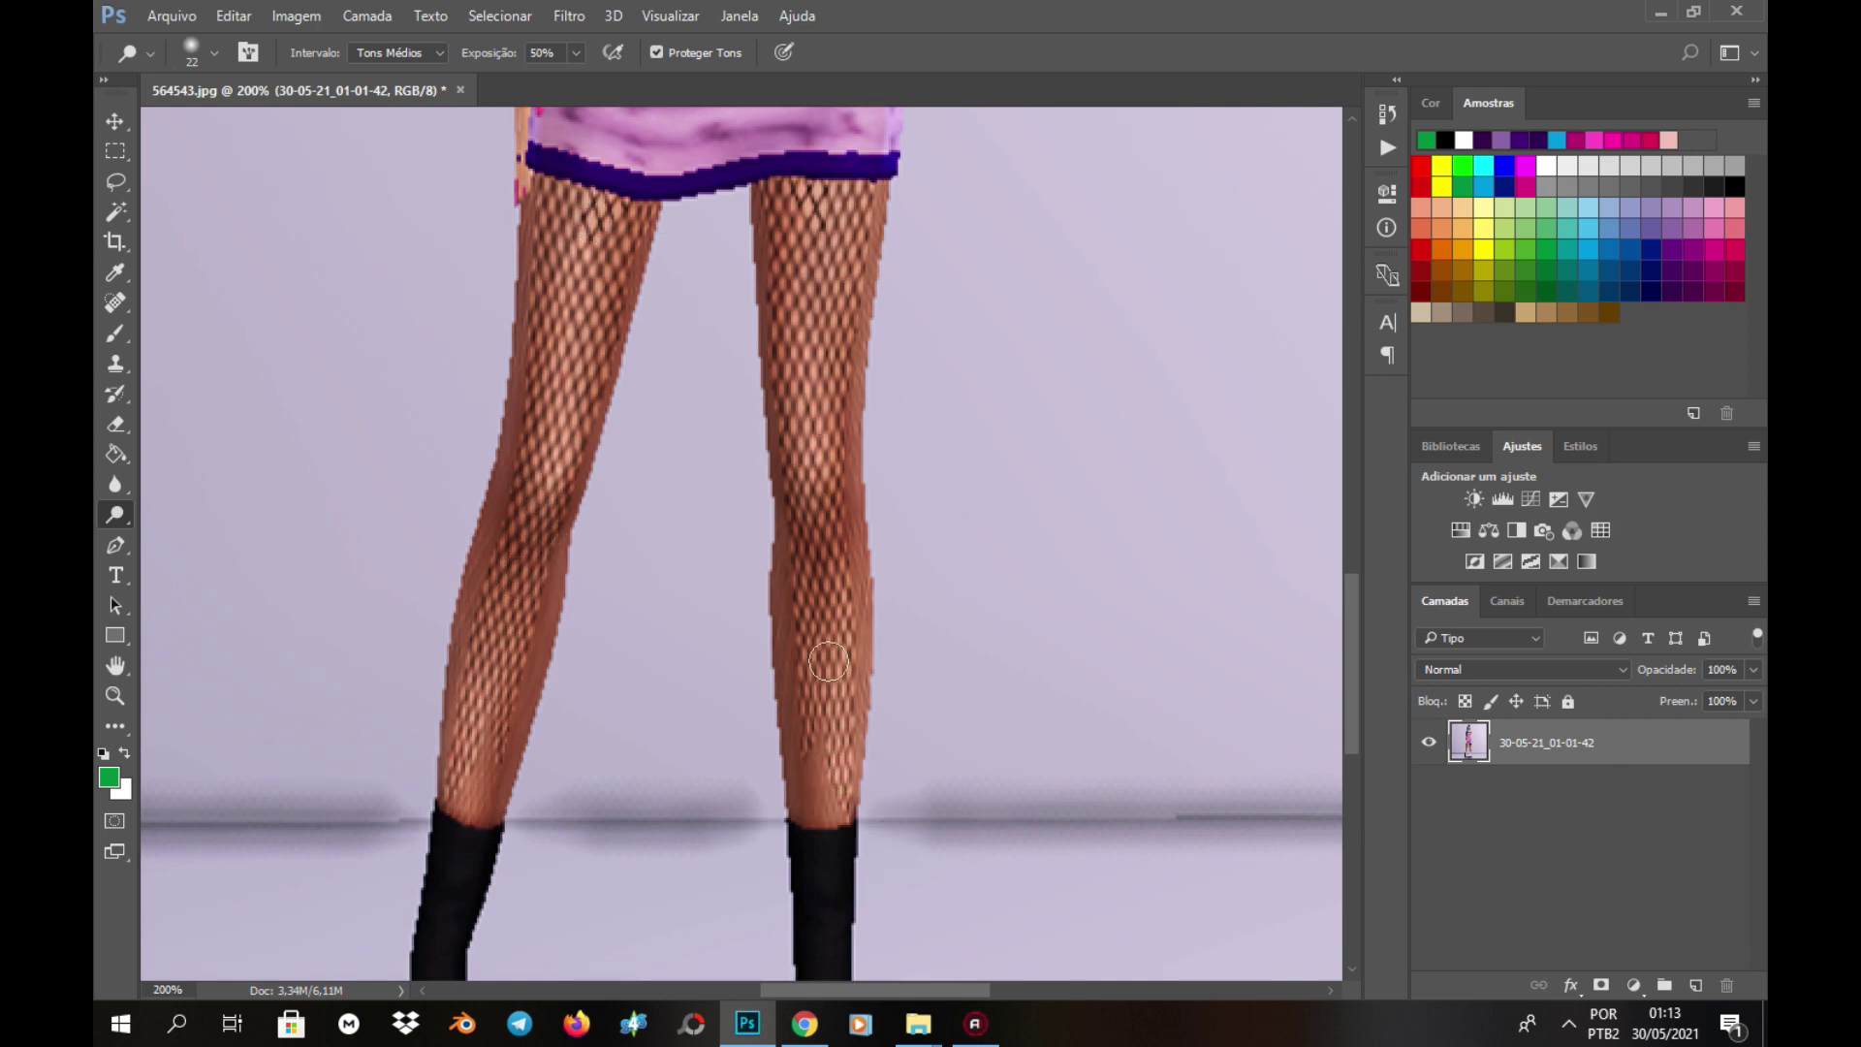
left_click_drag(829, 662, 866, 657)
mouse_move(1354, 656)
left_mouse_down()
mouse_move(1405, 453)
mouse_move(1408, 357)
left_mouse_up()
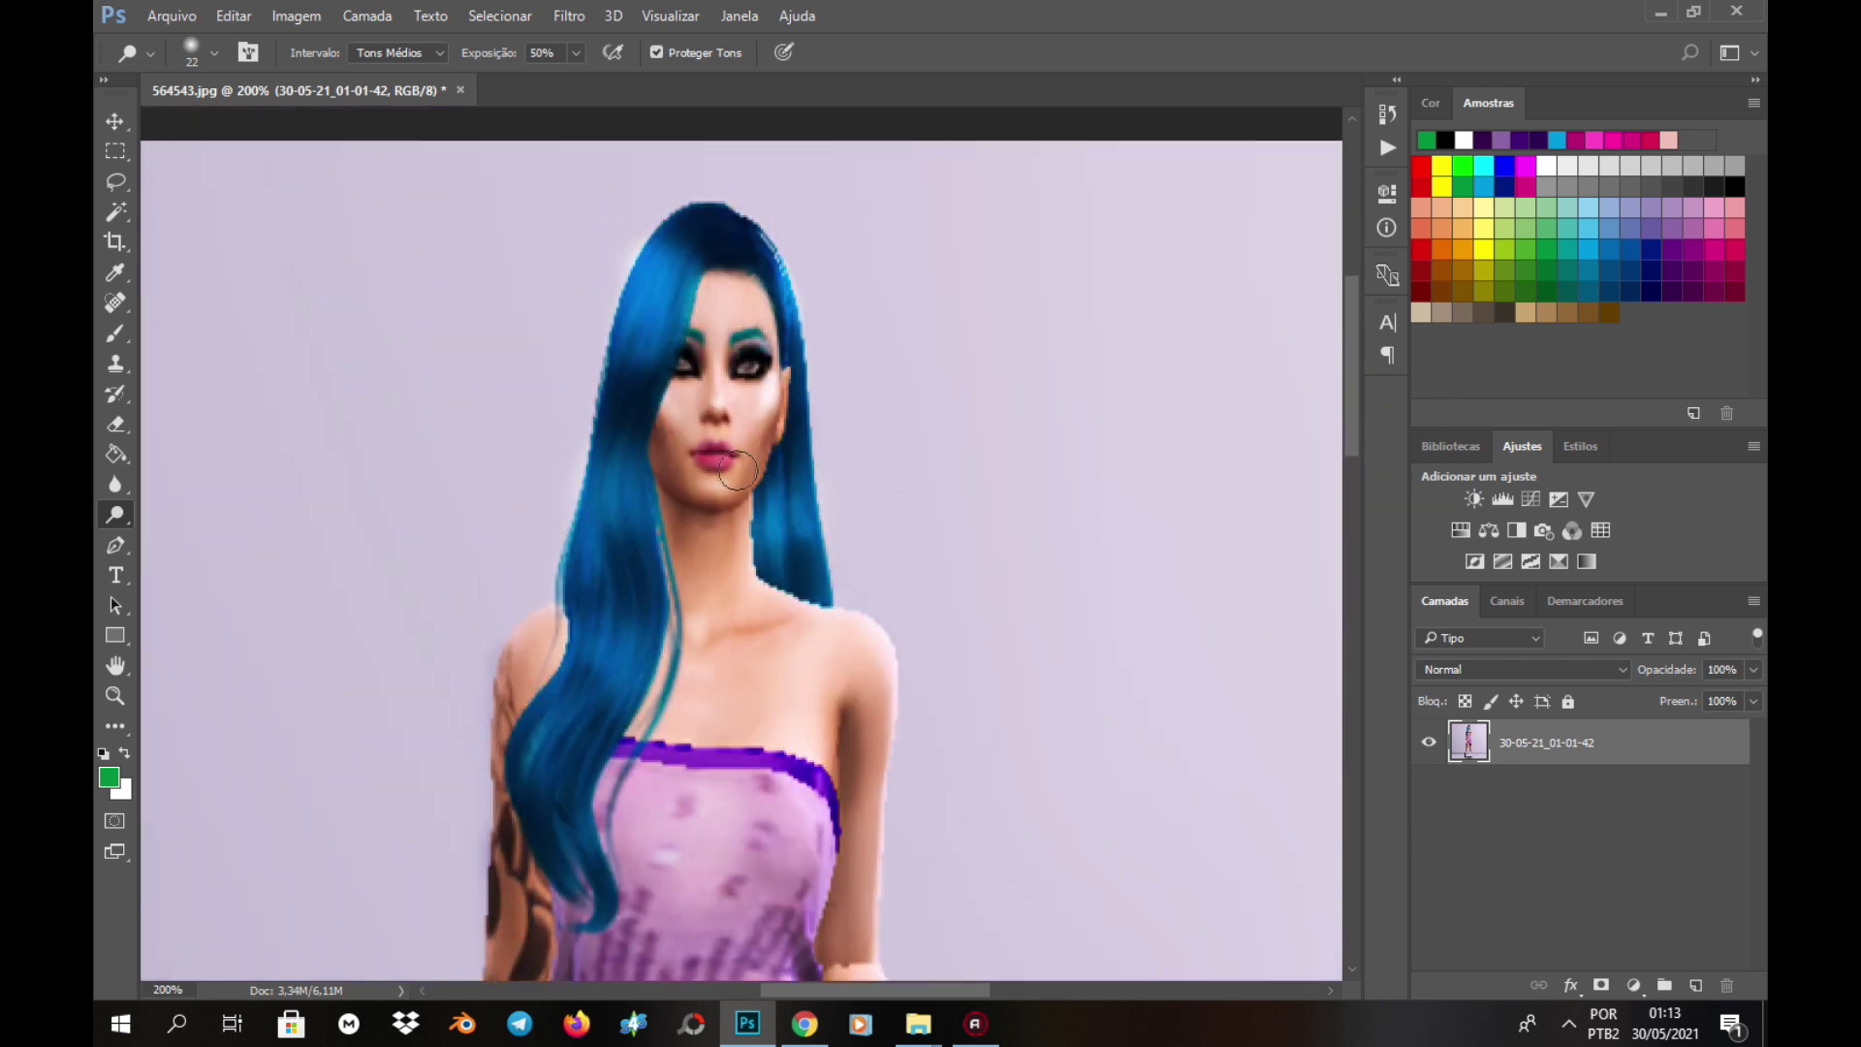
- Dodge the neck, shoulder skin and dress top band, then zoom out to the whole figure
left_click_drag(742, 593, 734, 523)
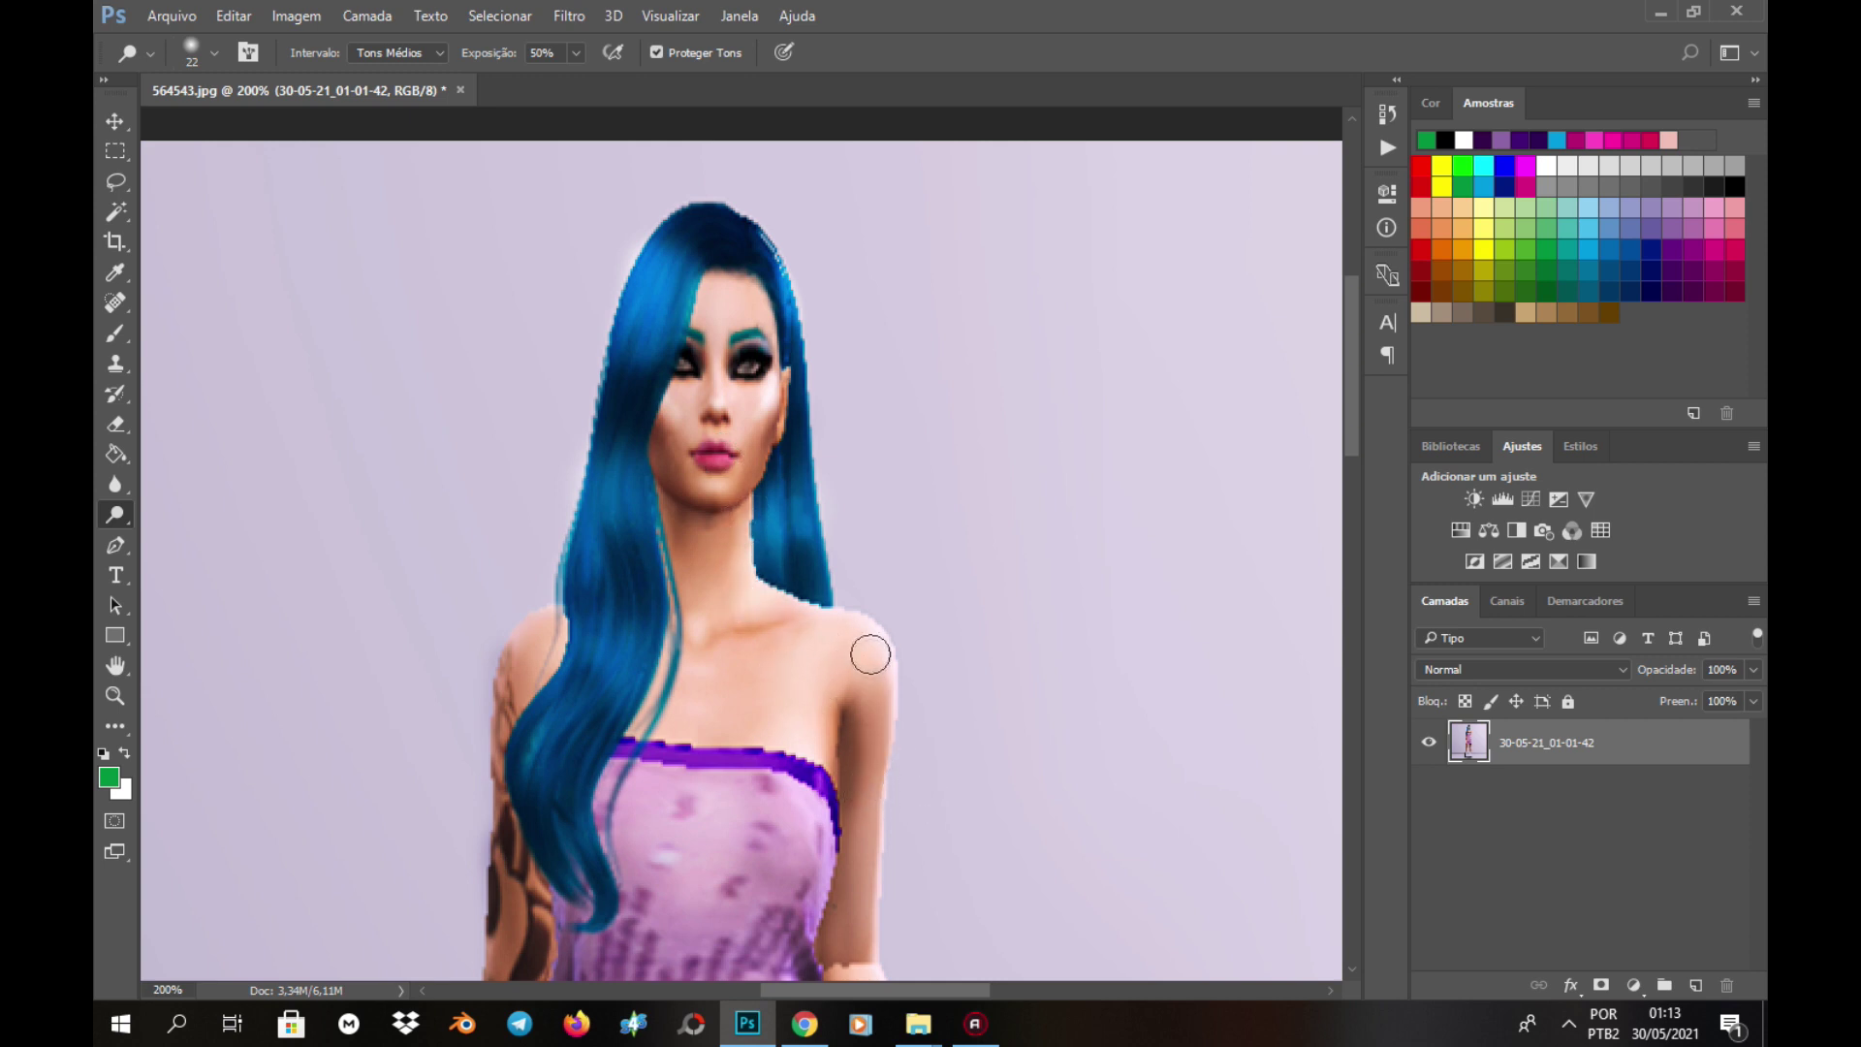
left_click_drag(520, 651, 540, 653)
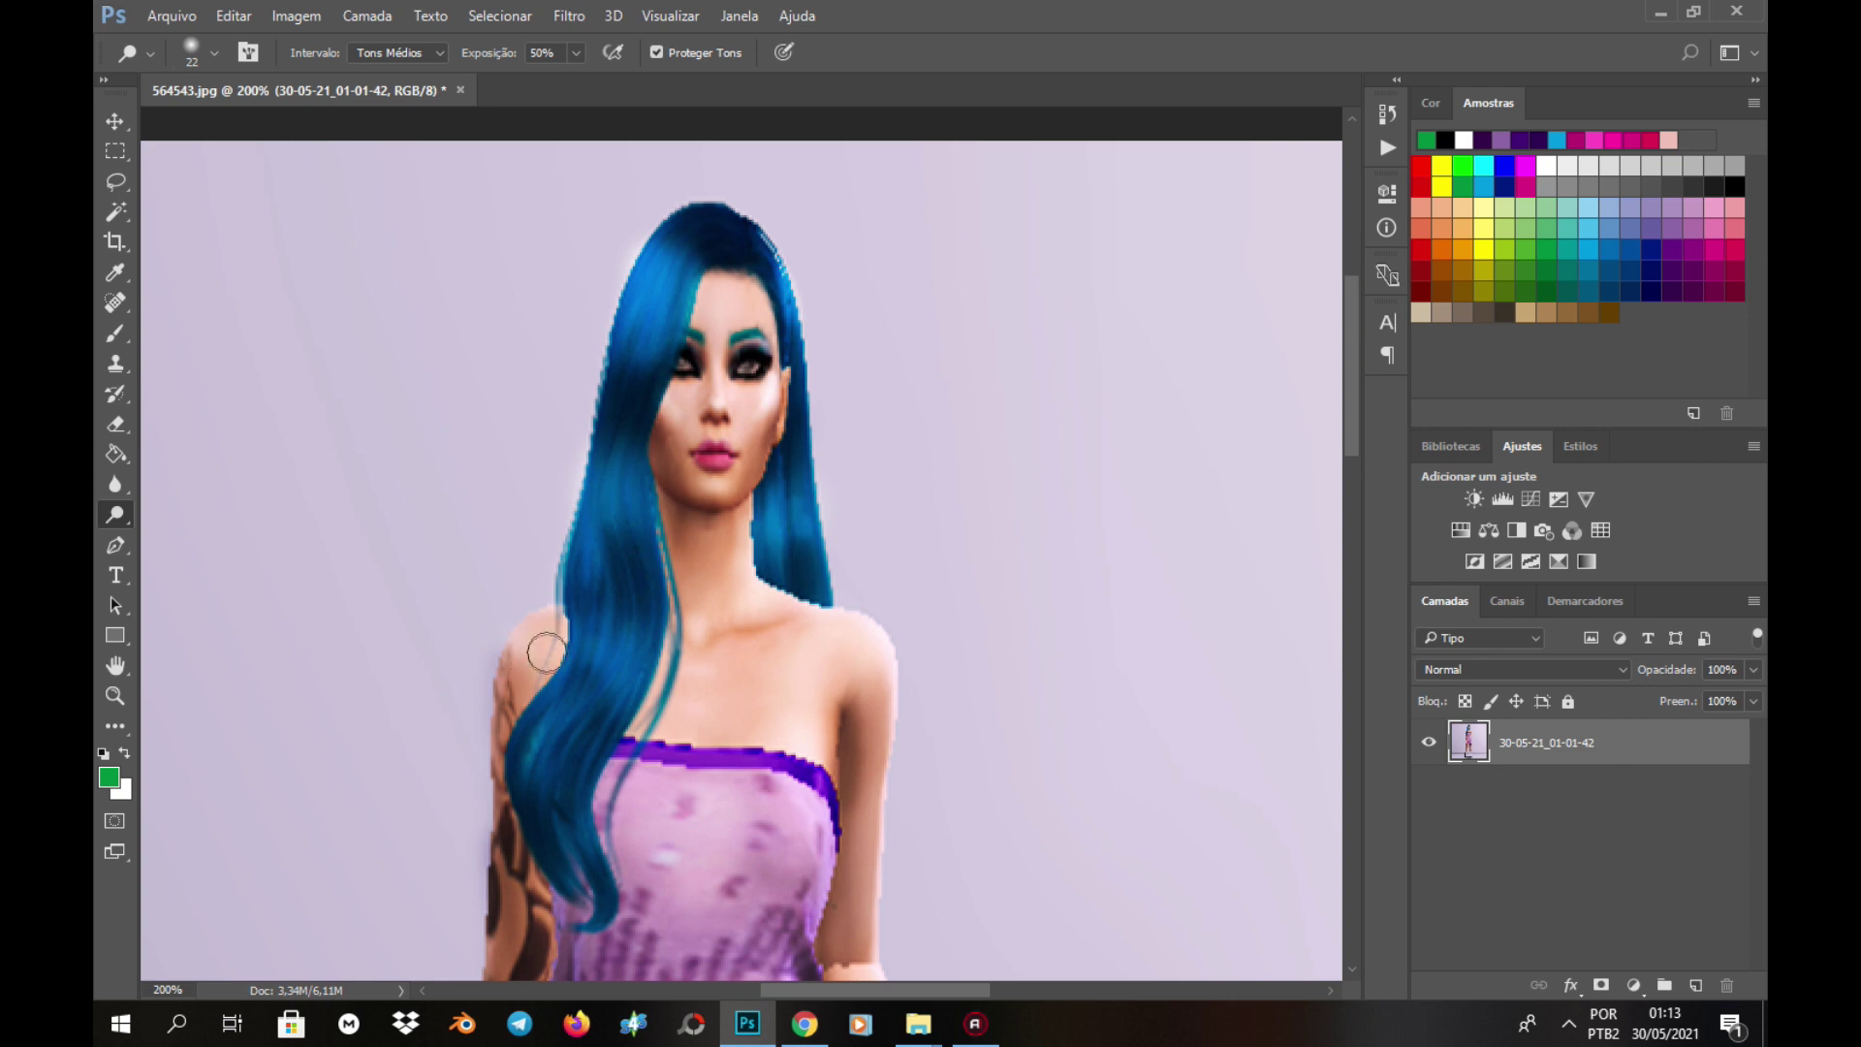
left_click_drag(1354, 433, 1354, 492)
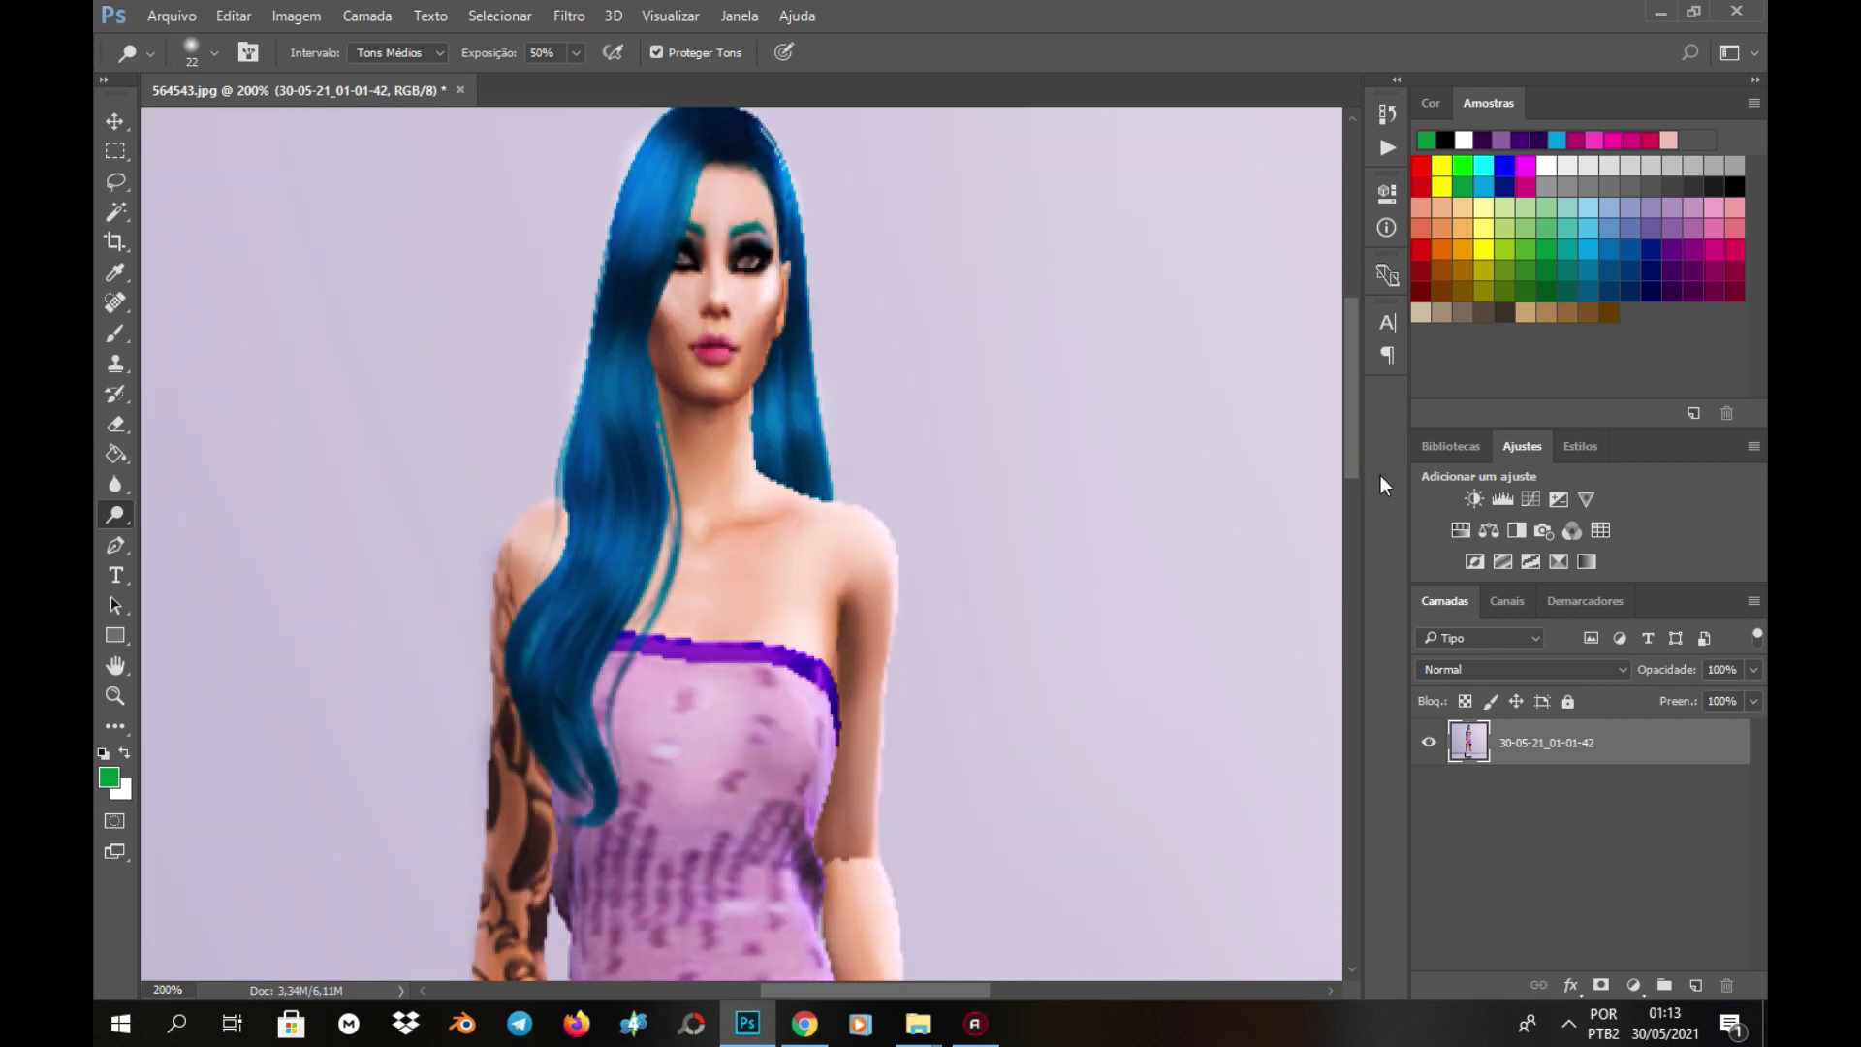
left_click_drag(819, 552, 673, 467)
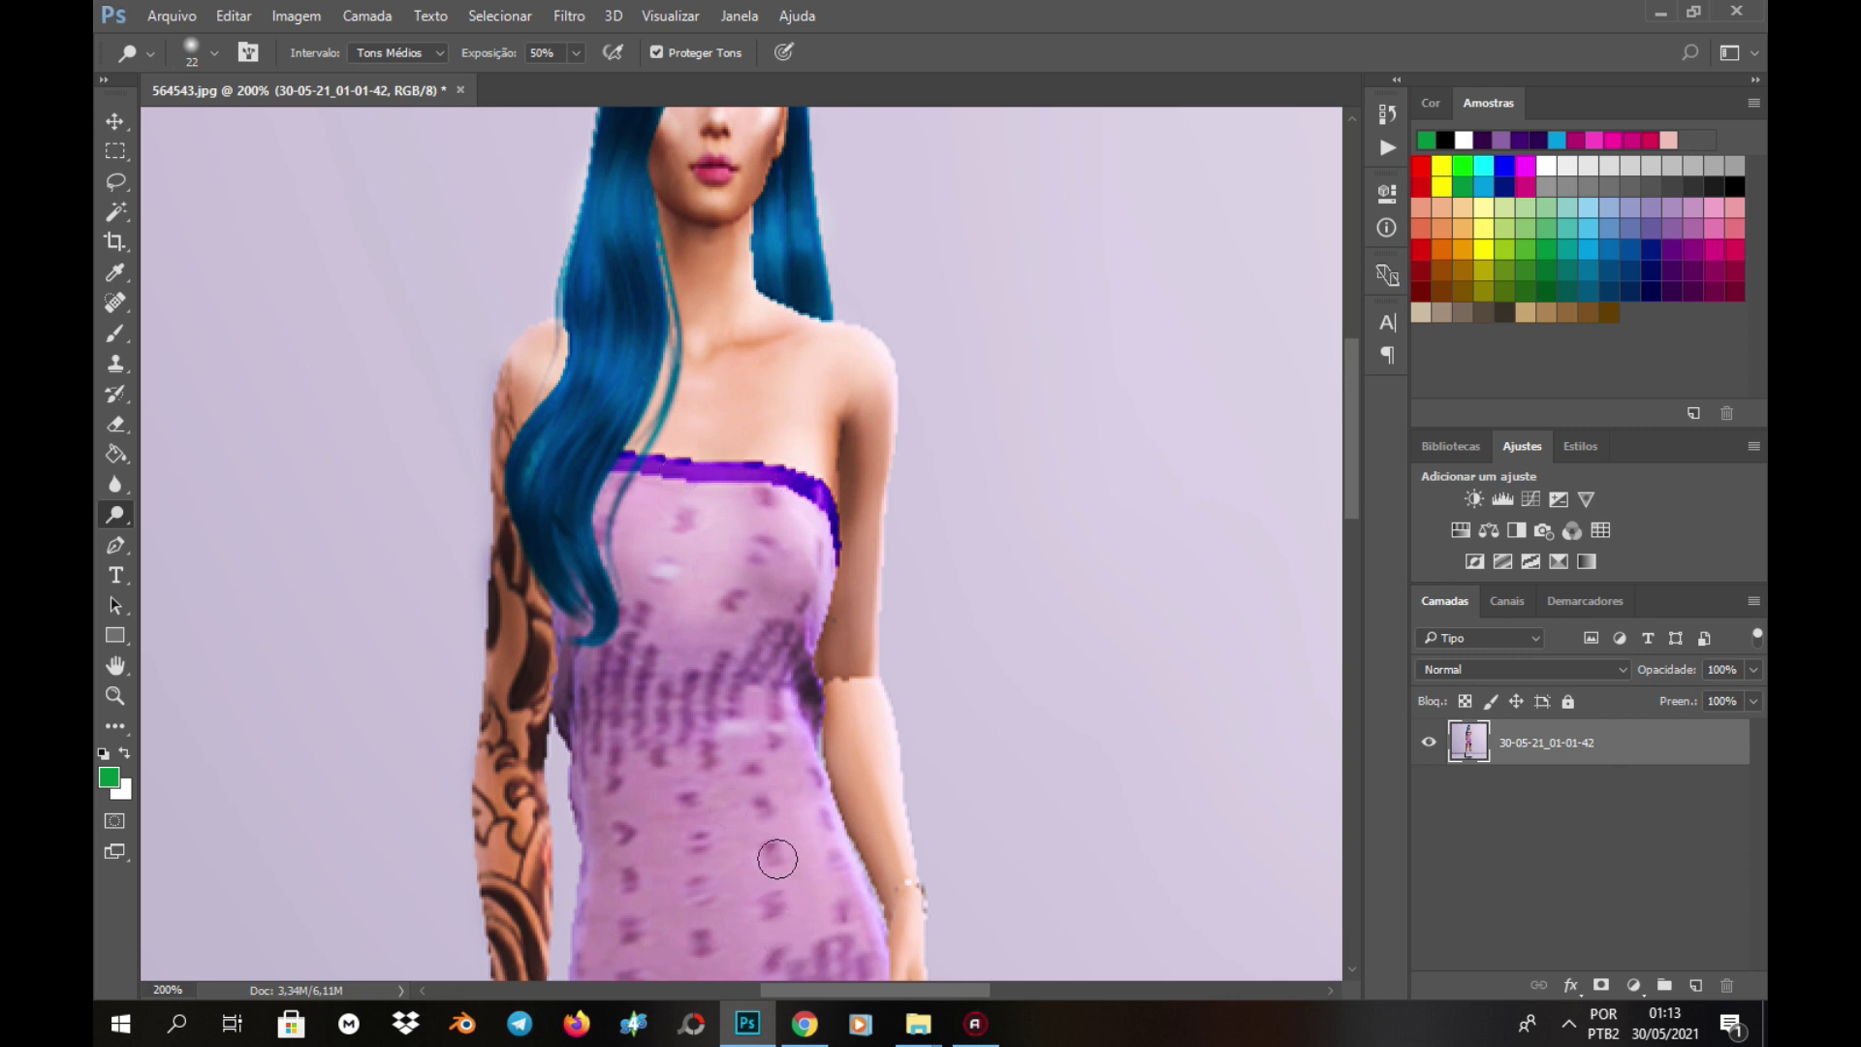
scroll(773, 844, "down", 3)
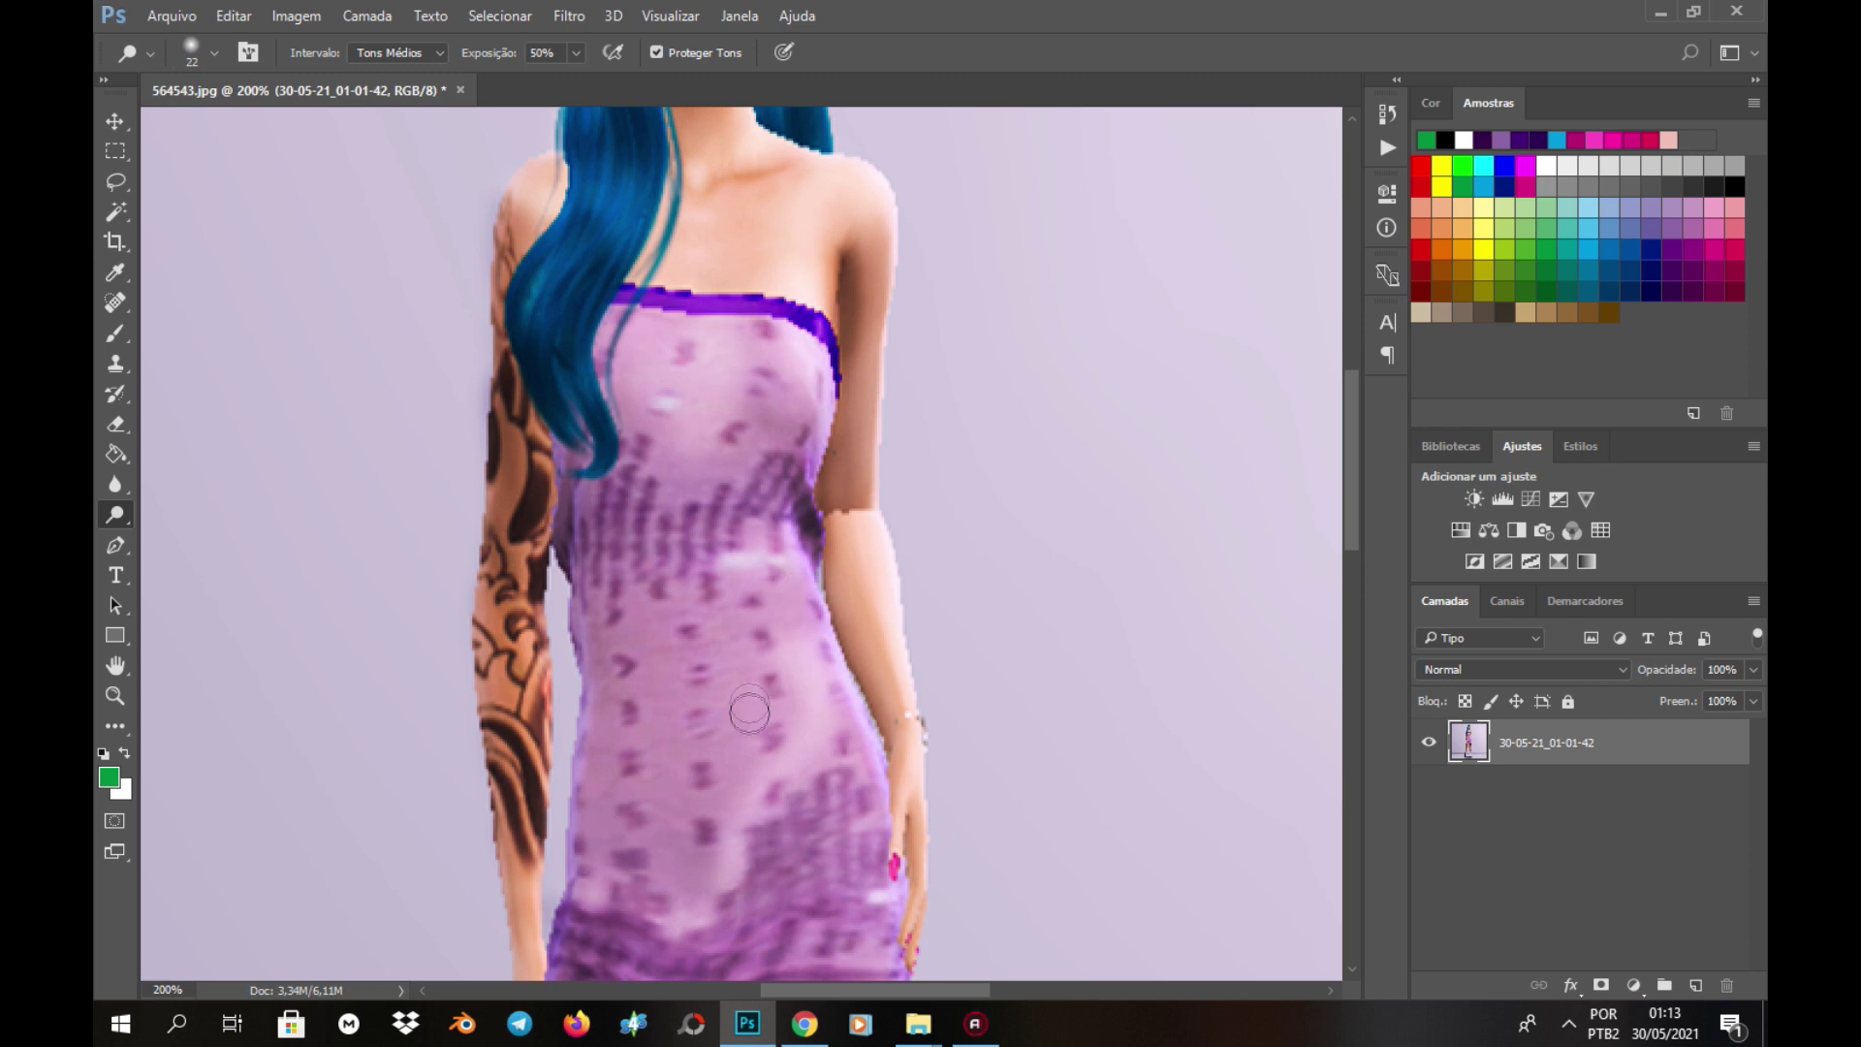
scroll(984, 598, "down", 1)
scroll(979, 601, "down", 2)
scroll(977, 603, "down", 2)
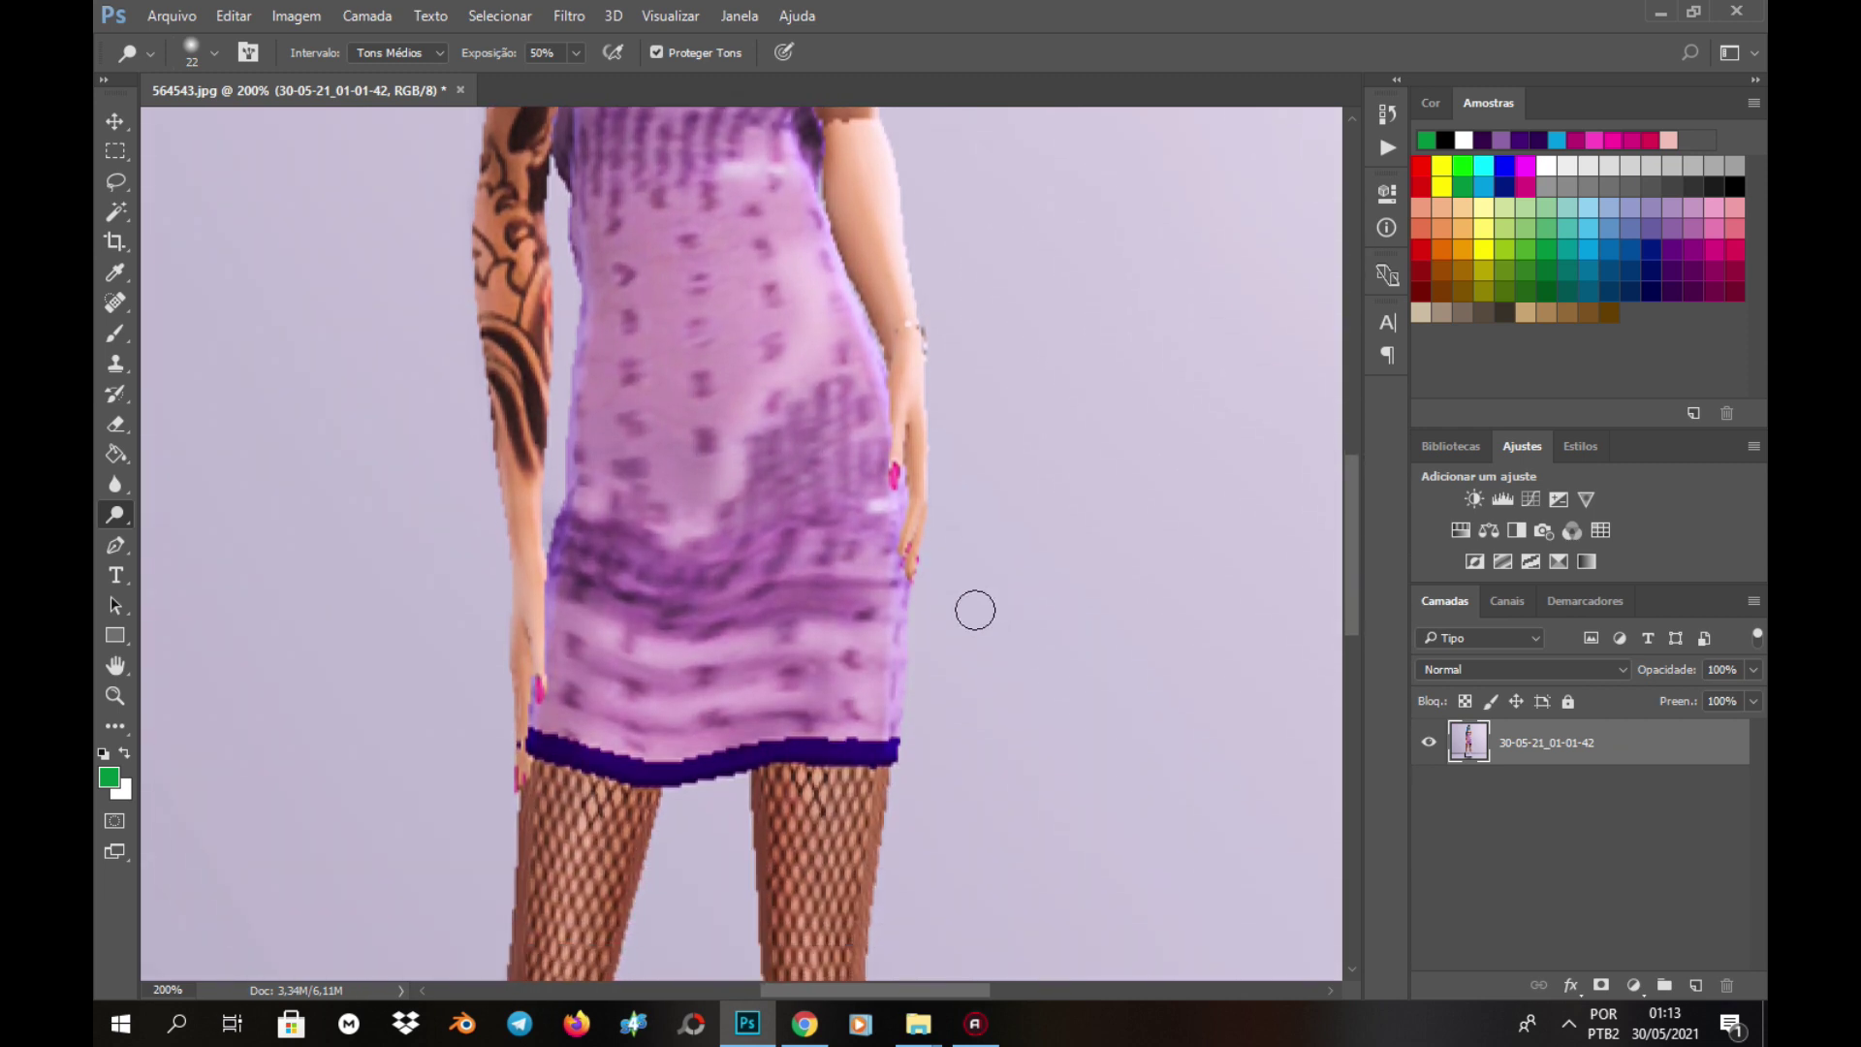
key("ctrl+minus")
key("ctrl+minus")
key("ctrl+minus")
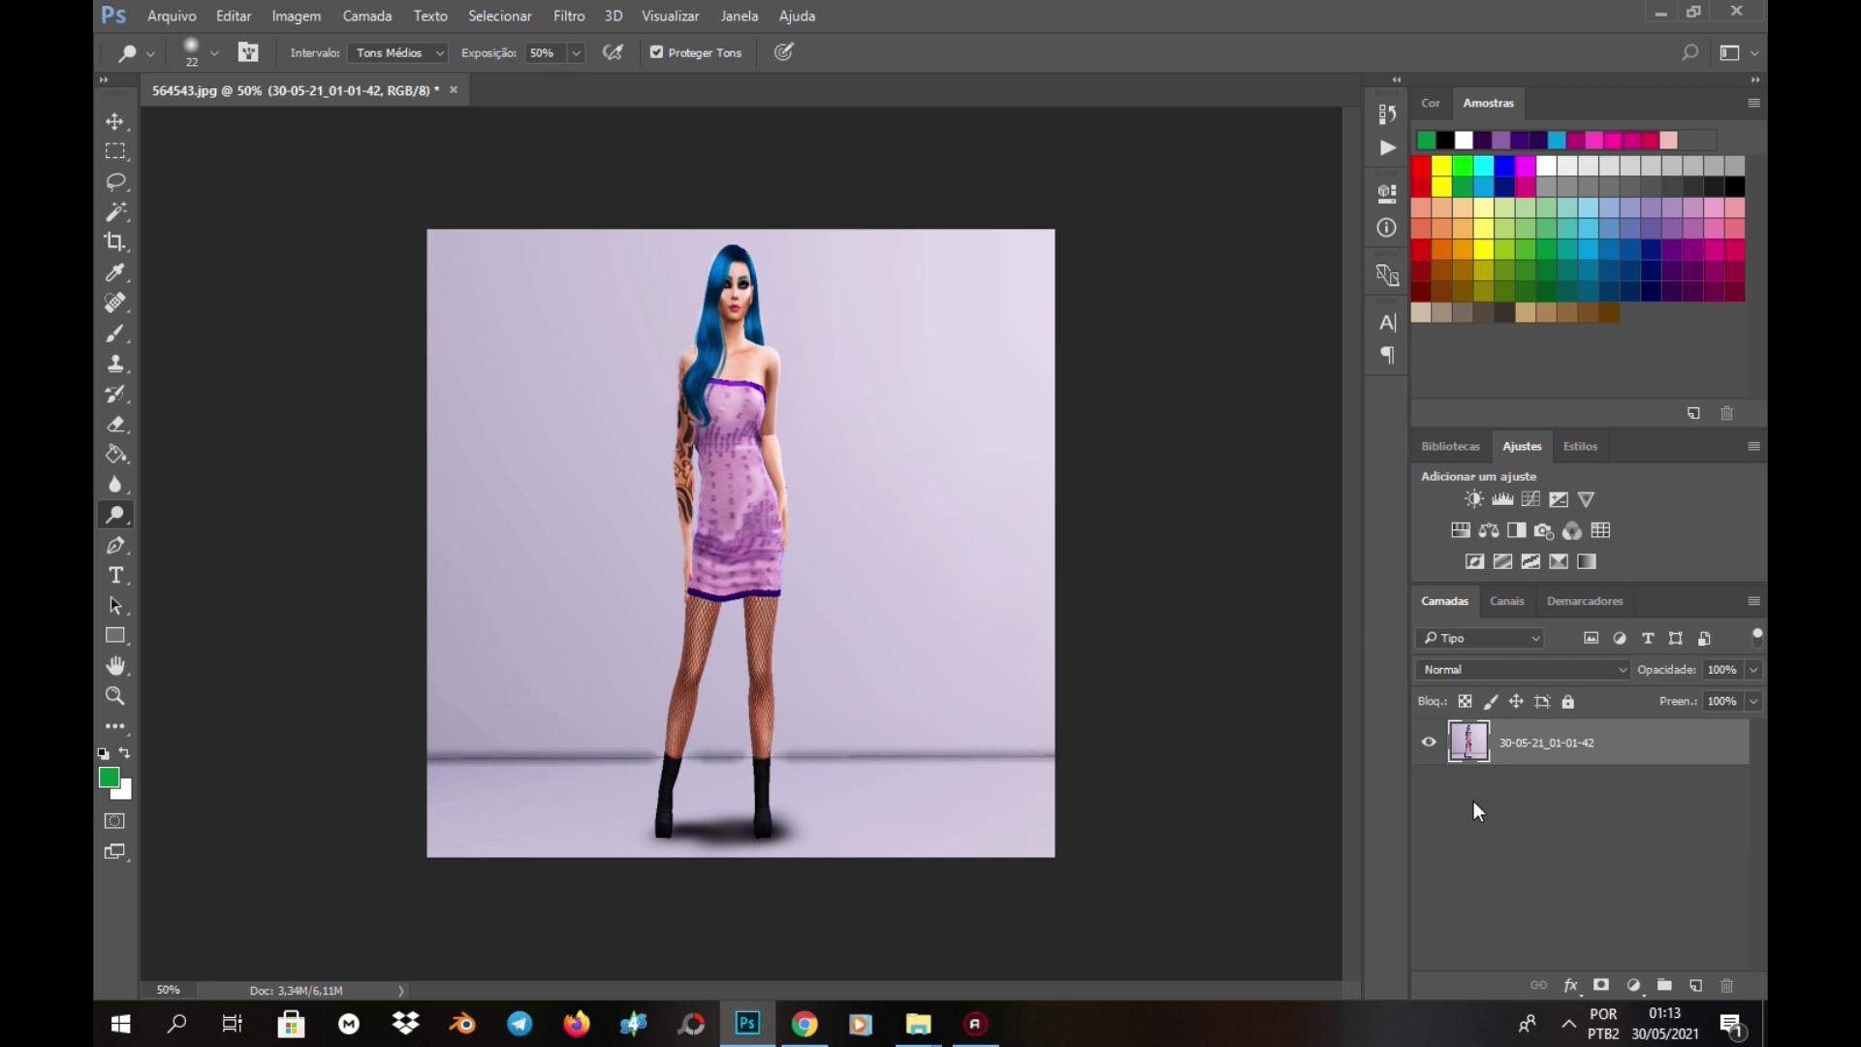
- In PhotoScape's Brilho, Cor panel, set Contraste 10, Escurecer 11 and Brilho 3
key("alt+Tab")
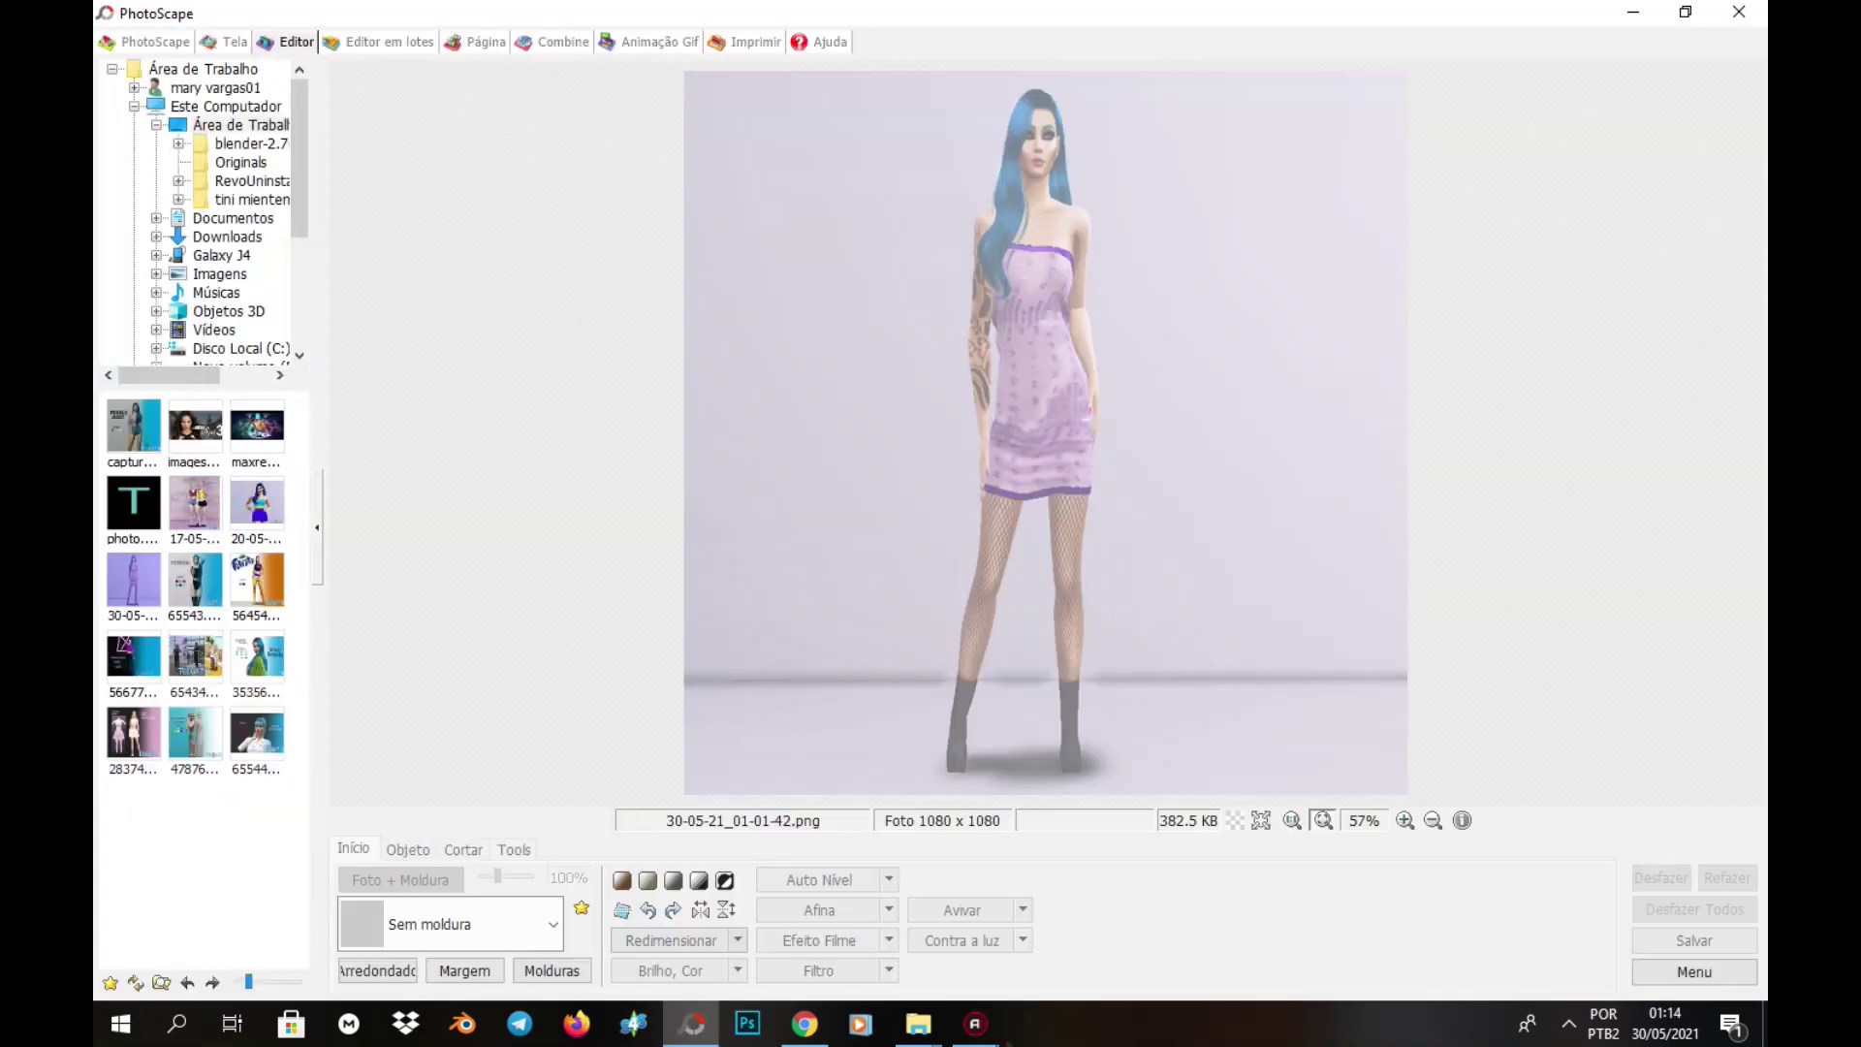
left_click(688, 971)
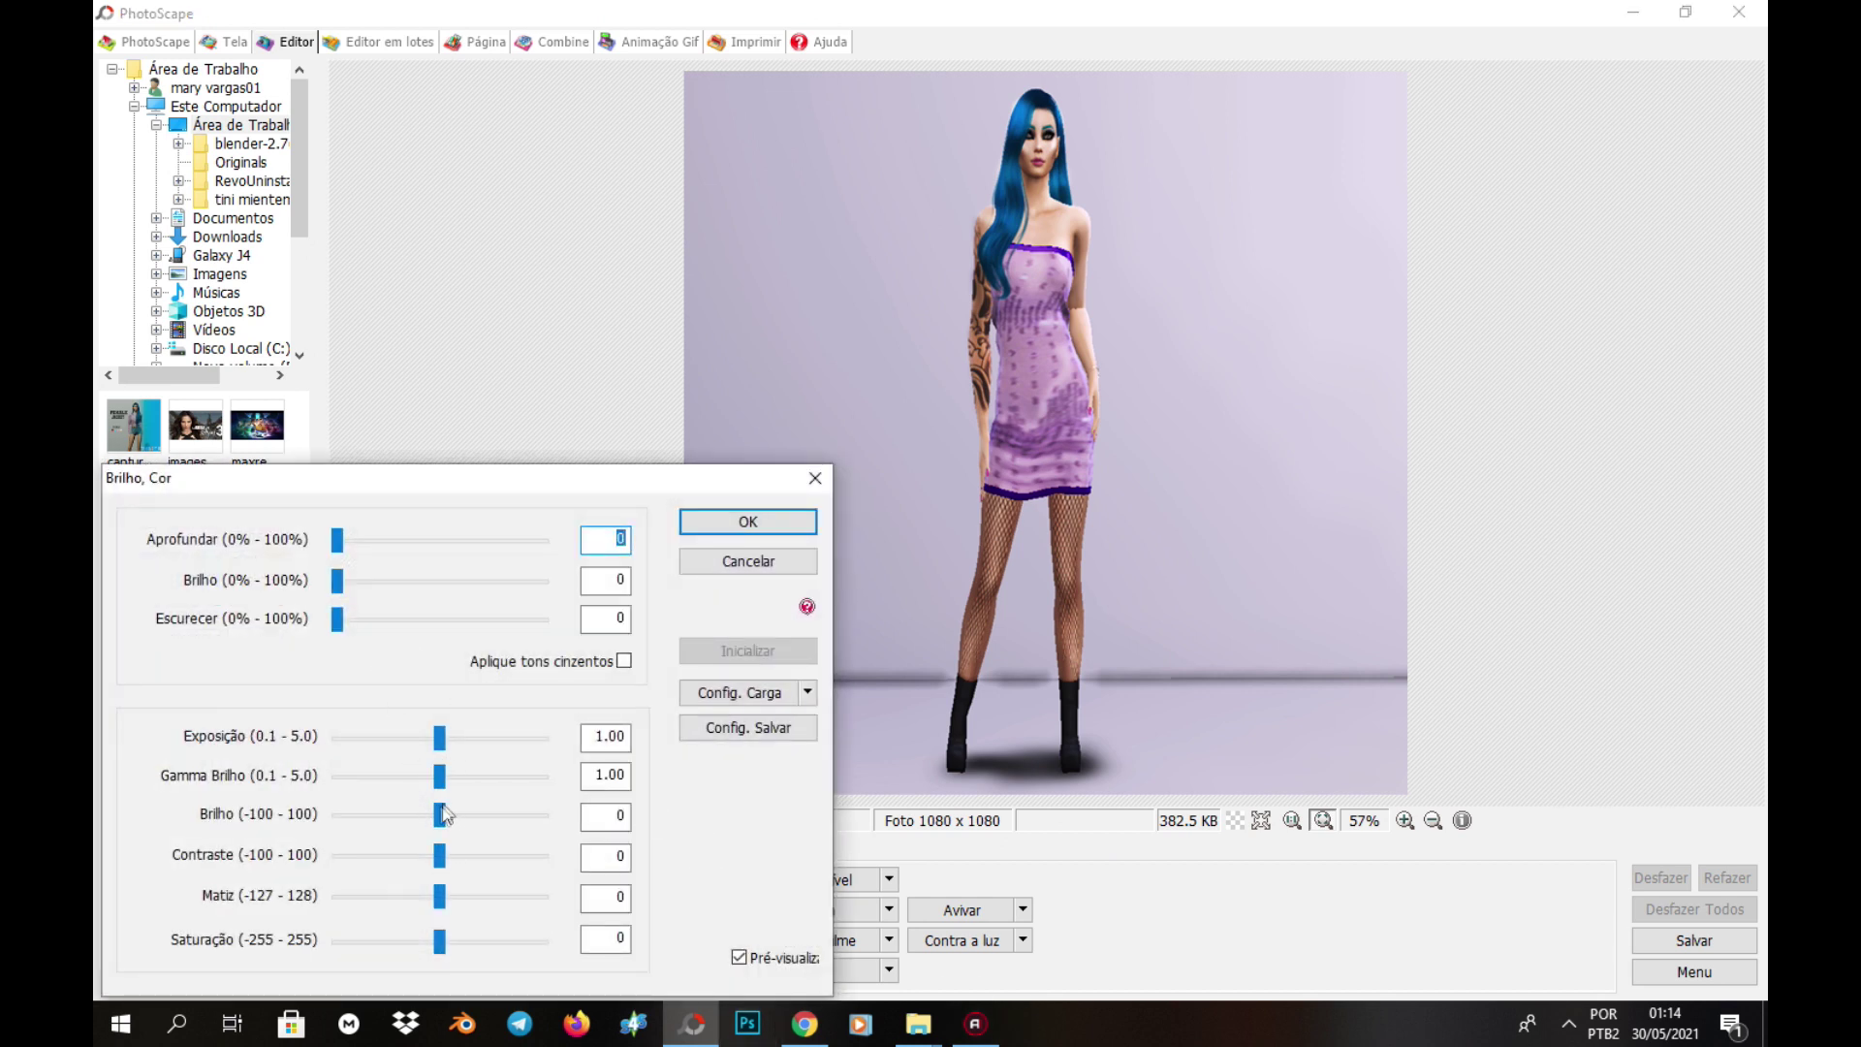
left_click_drag(440, 853, 449, 853)
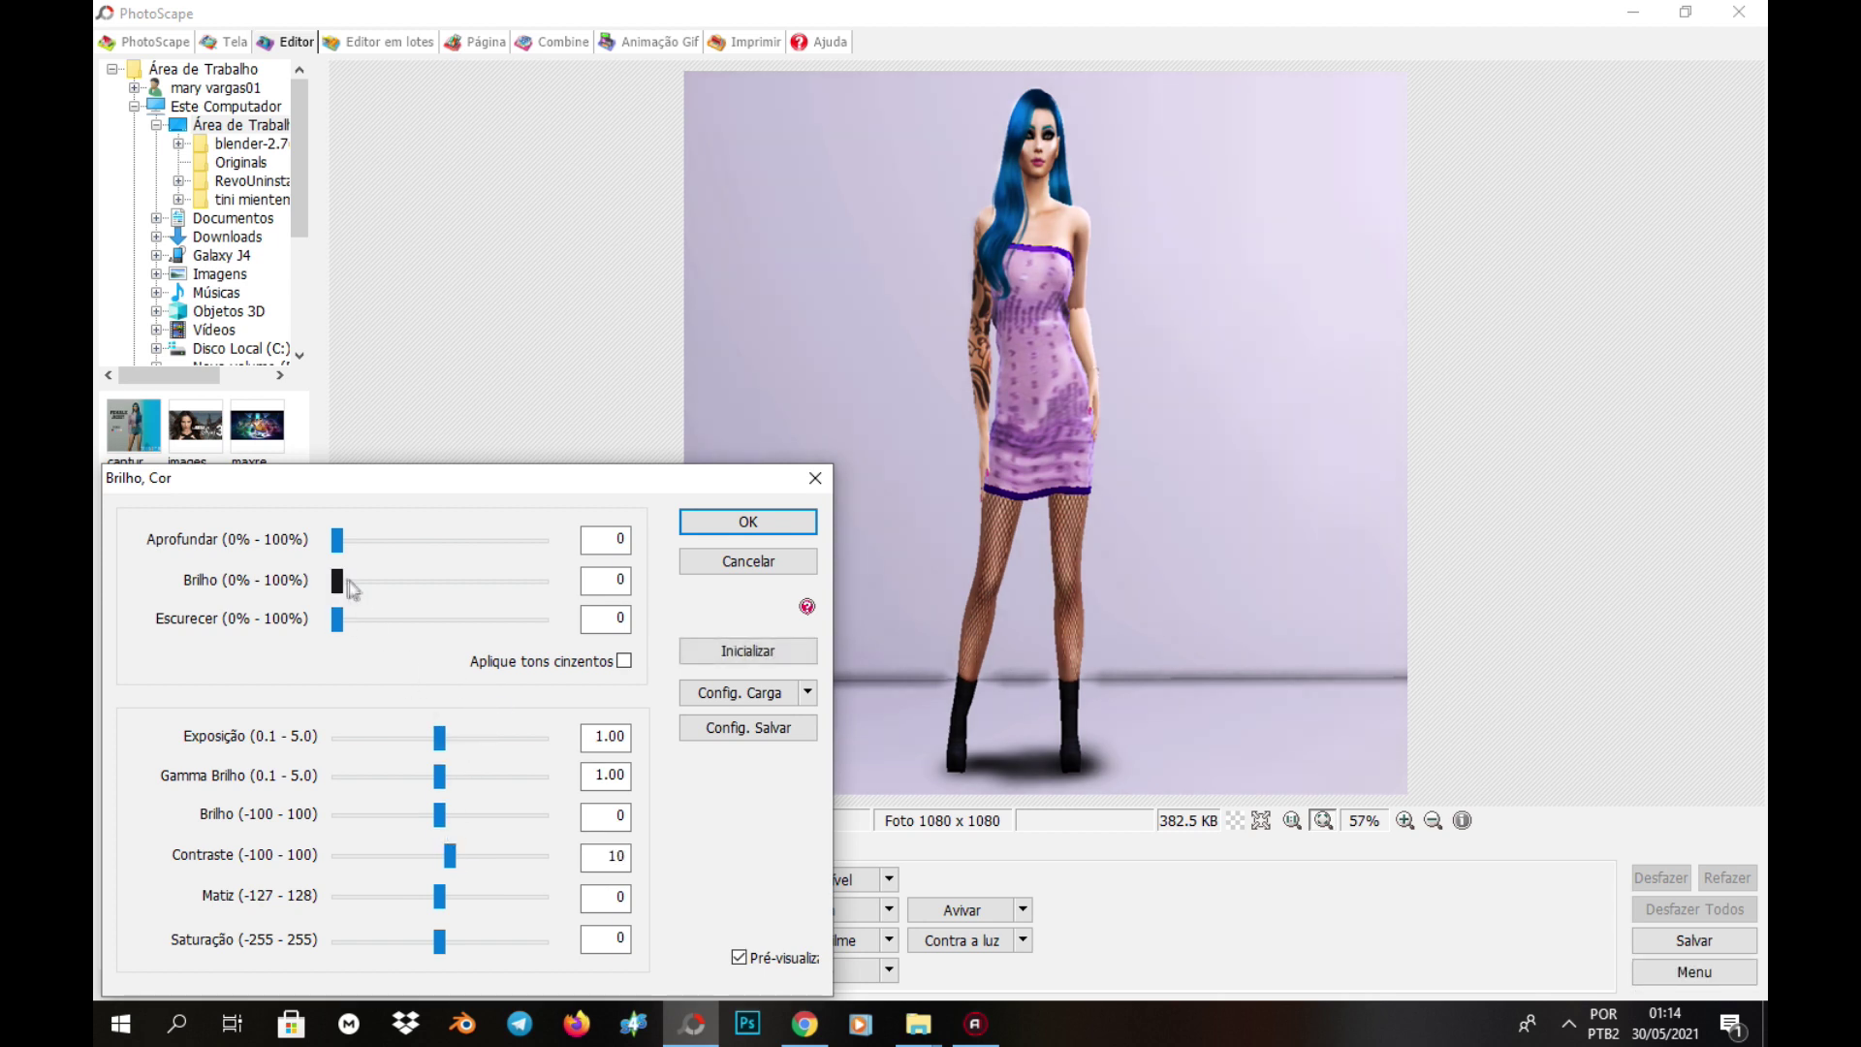
left_click_drag(339, 626, 359, 629)
left_click_drag(439, 736, 441, 740)
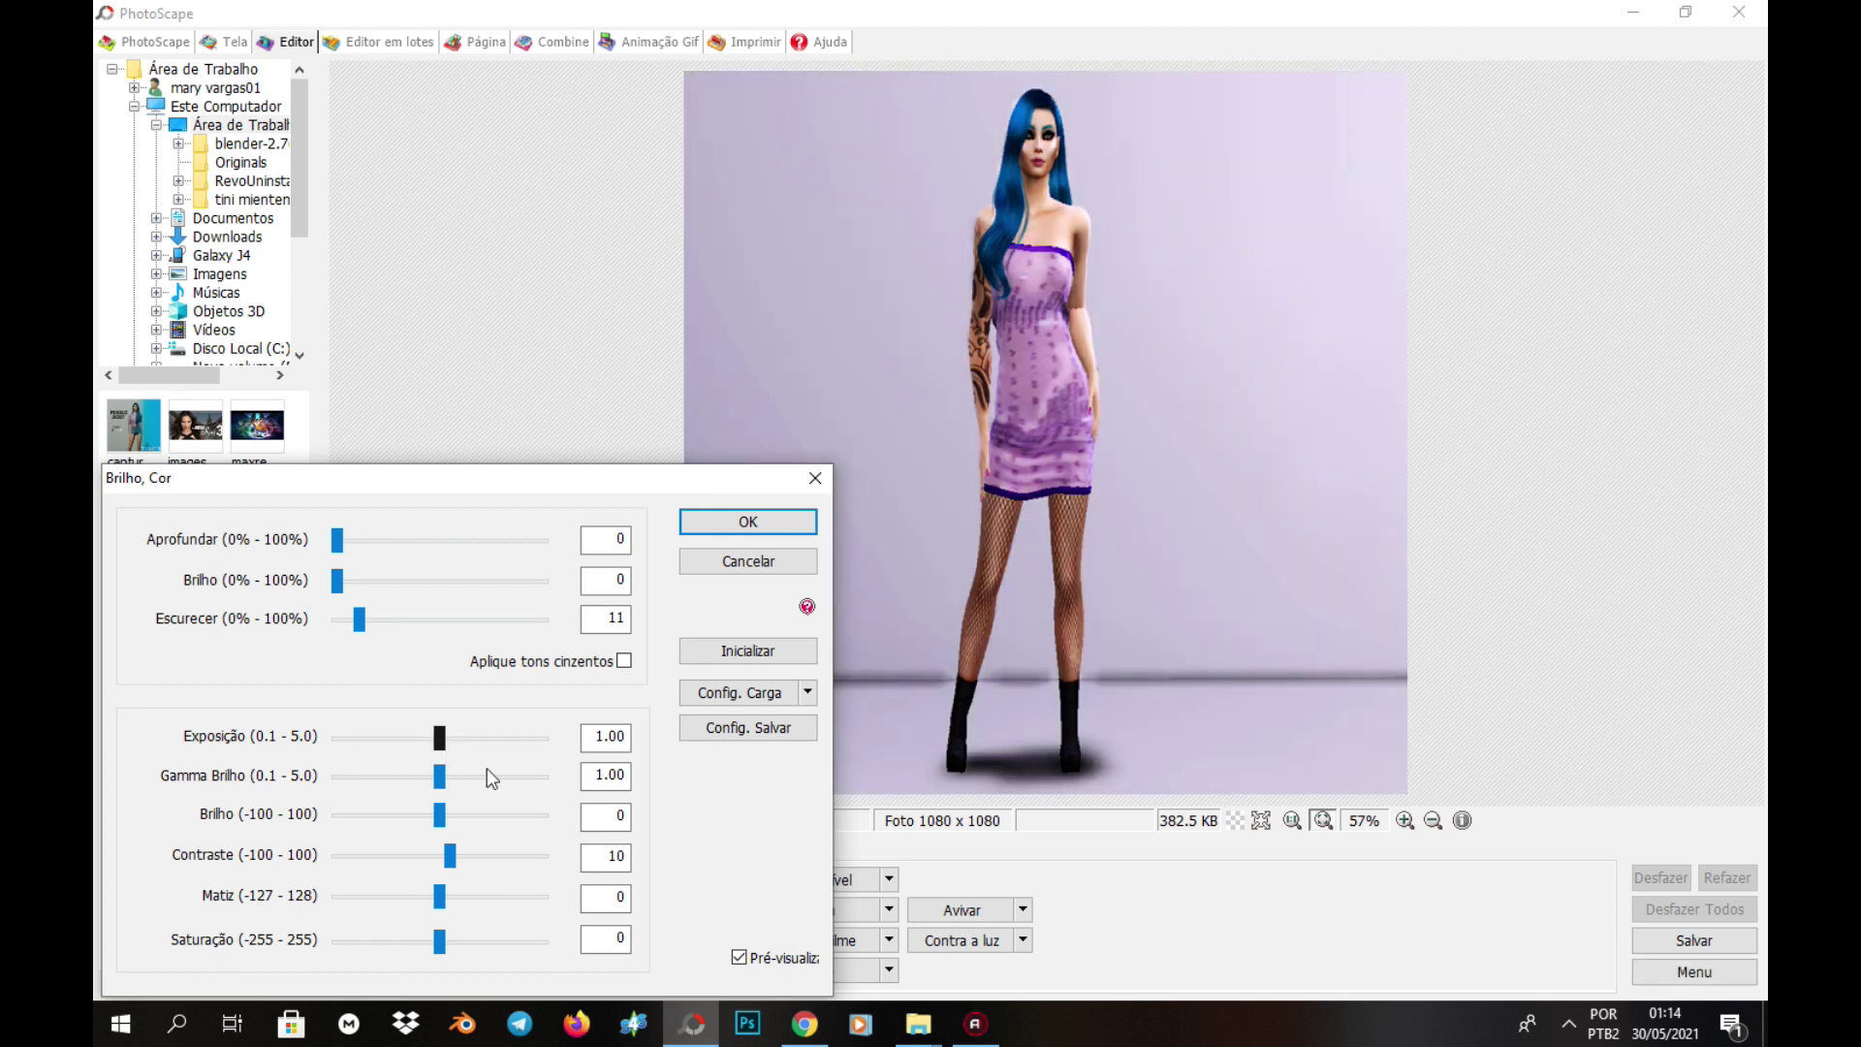
left_click_drag(447, 815, 450, 817)
- Apply the brightness/colour changes and choose the CP9 film effect
left_click(722, 523)
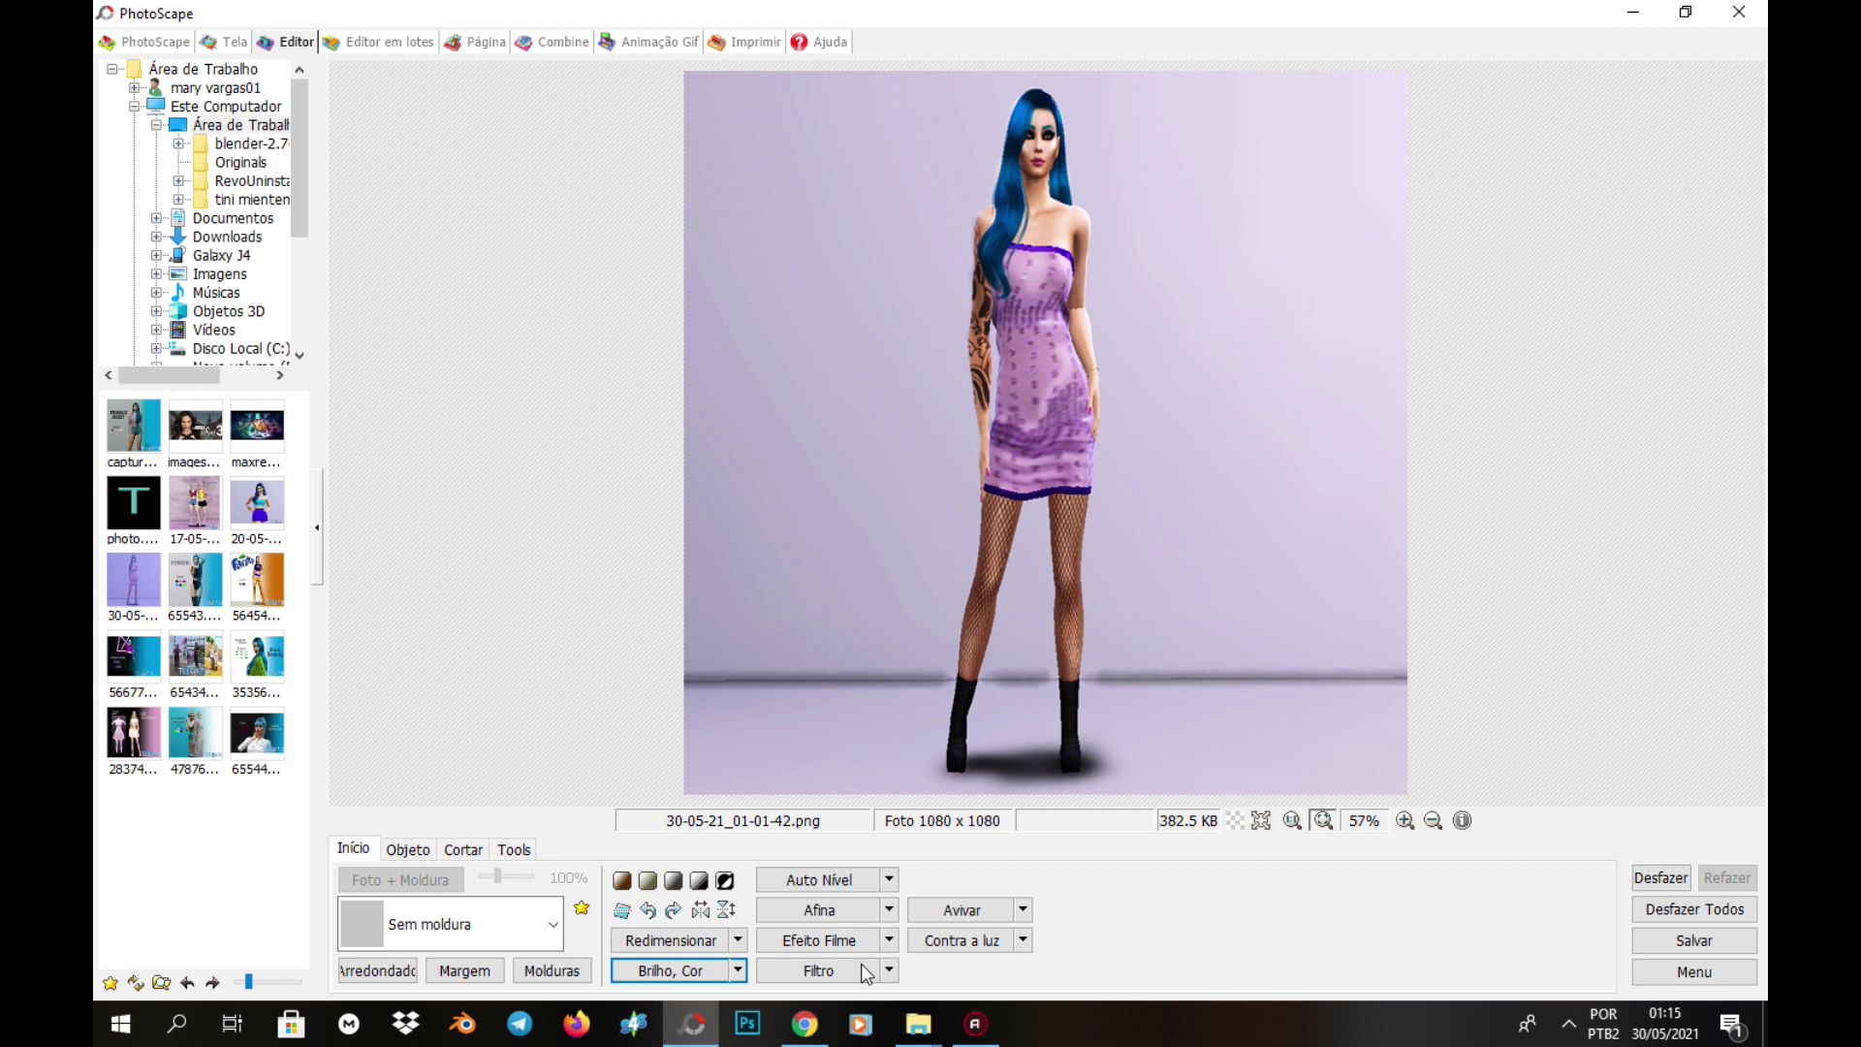
left_click(819, 940)
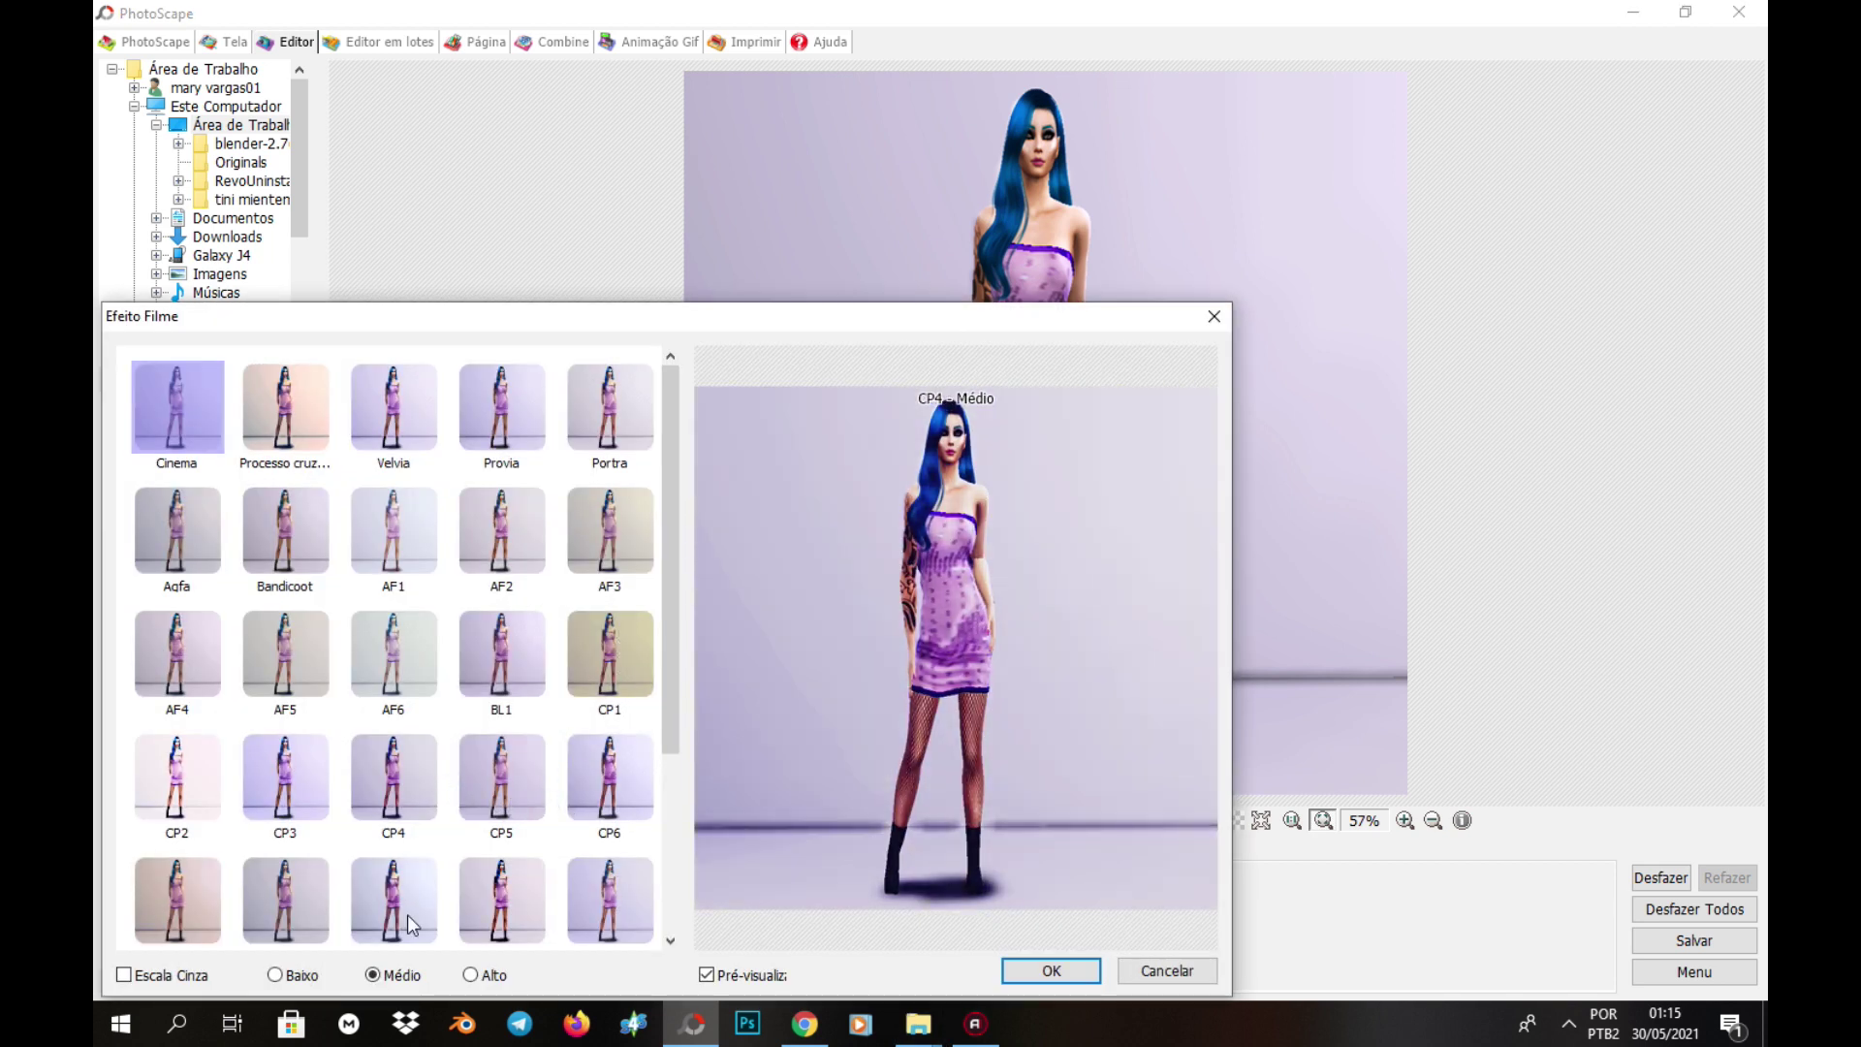
scroll(456, 906, "down", 3)
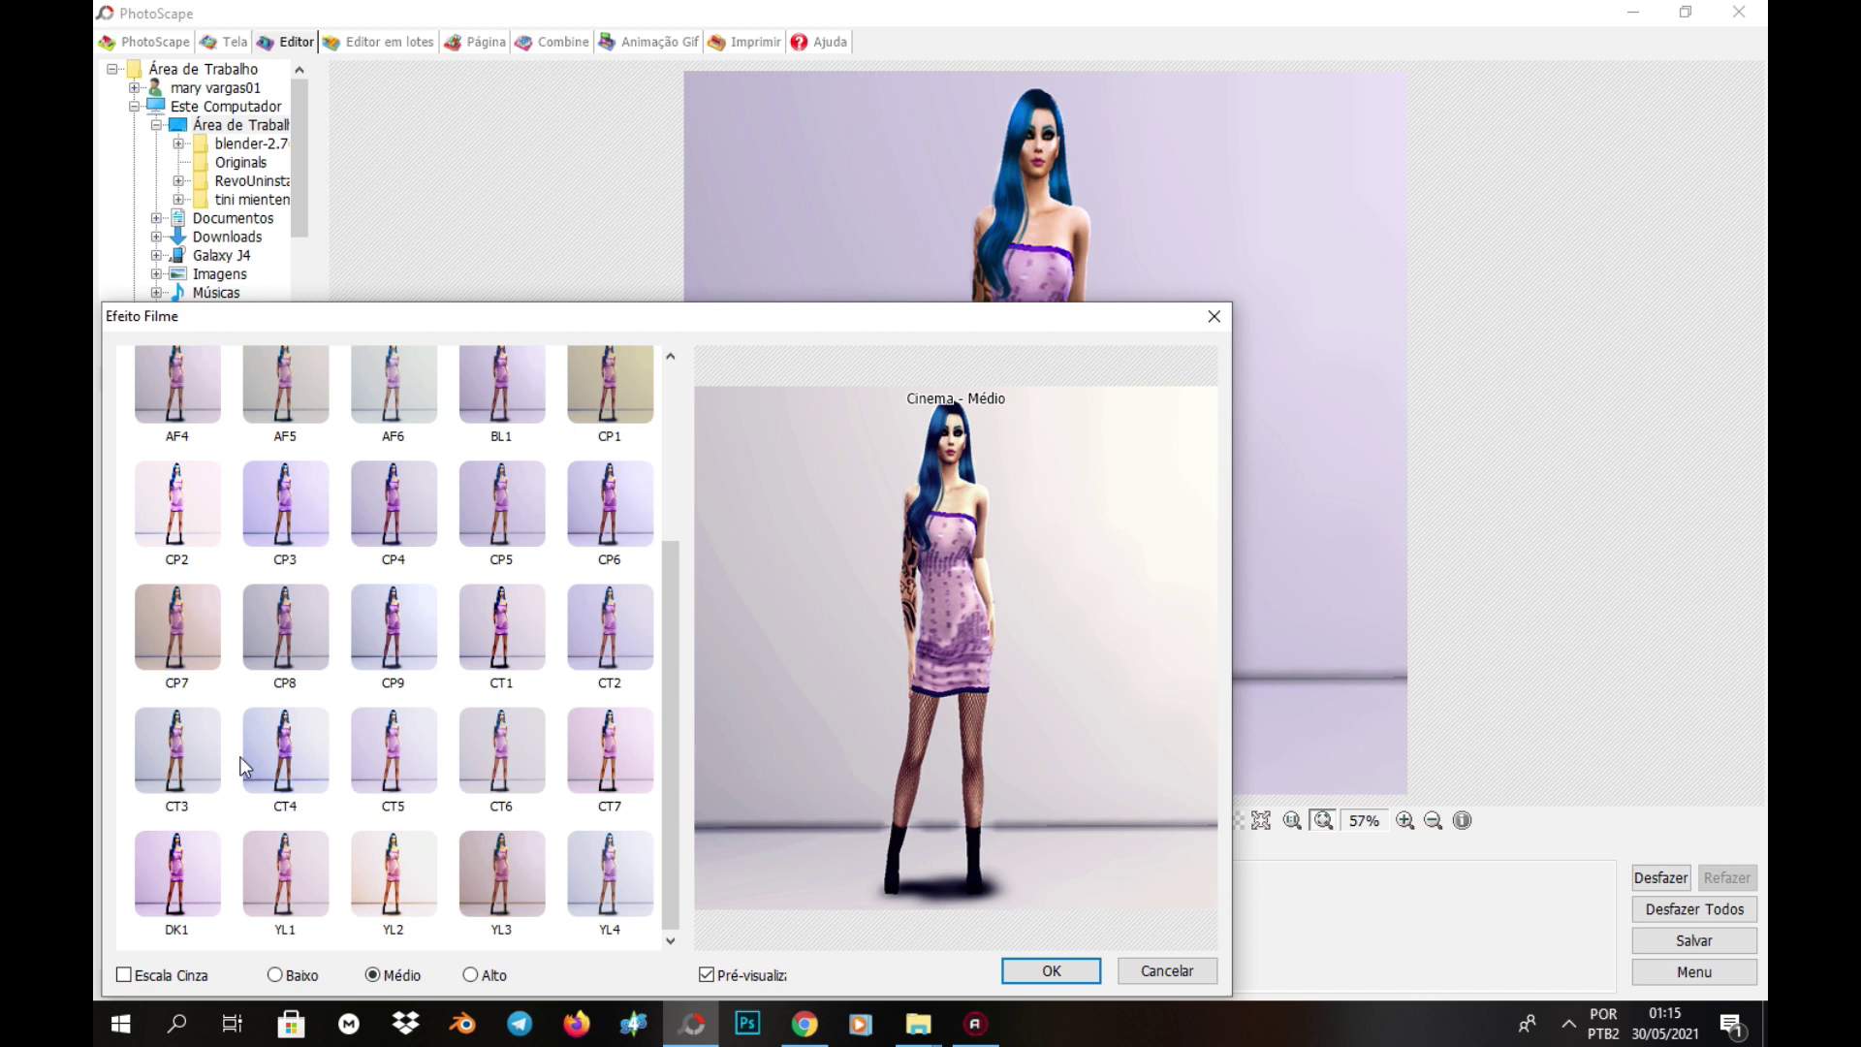
left_click(396, 625)
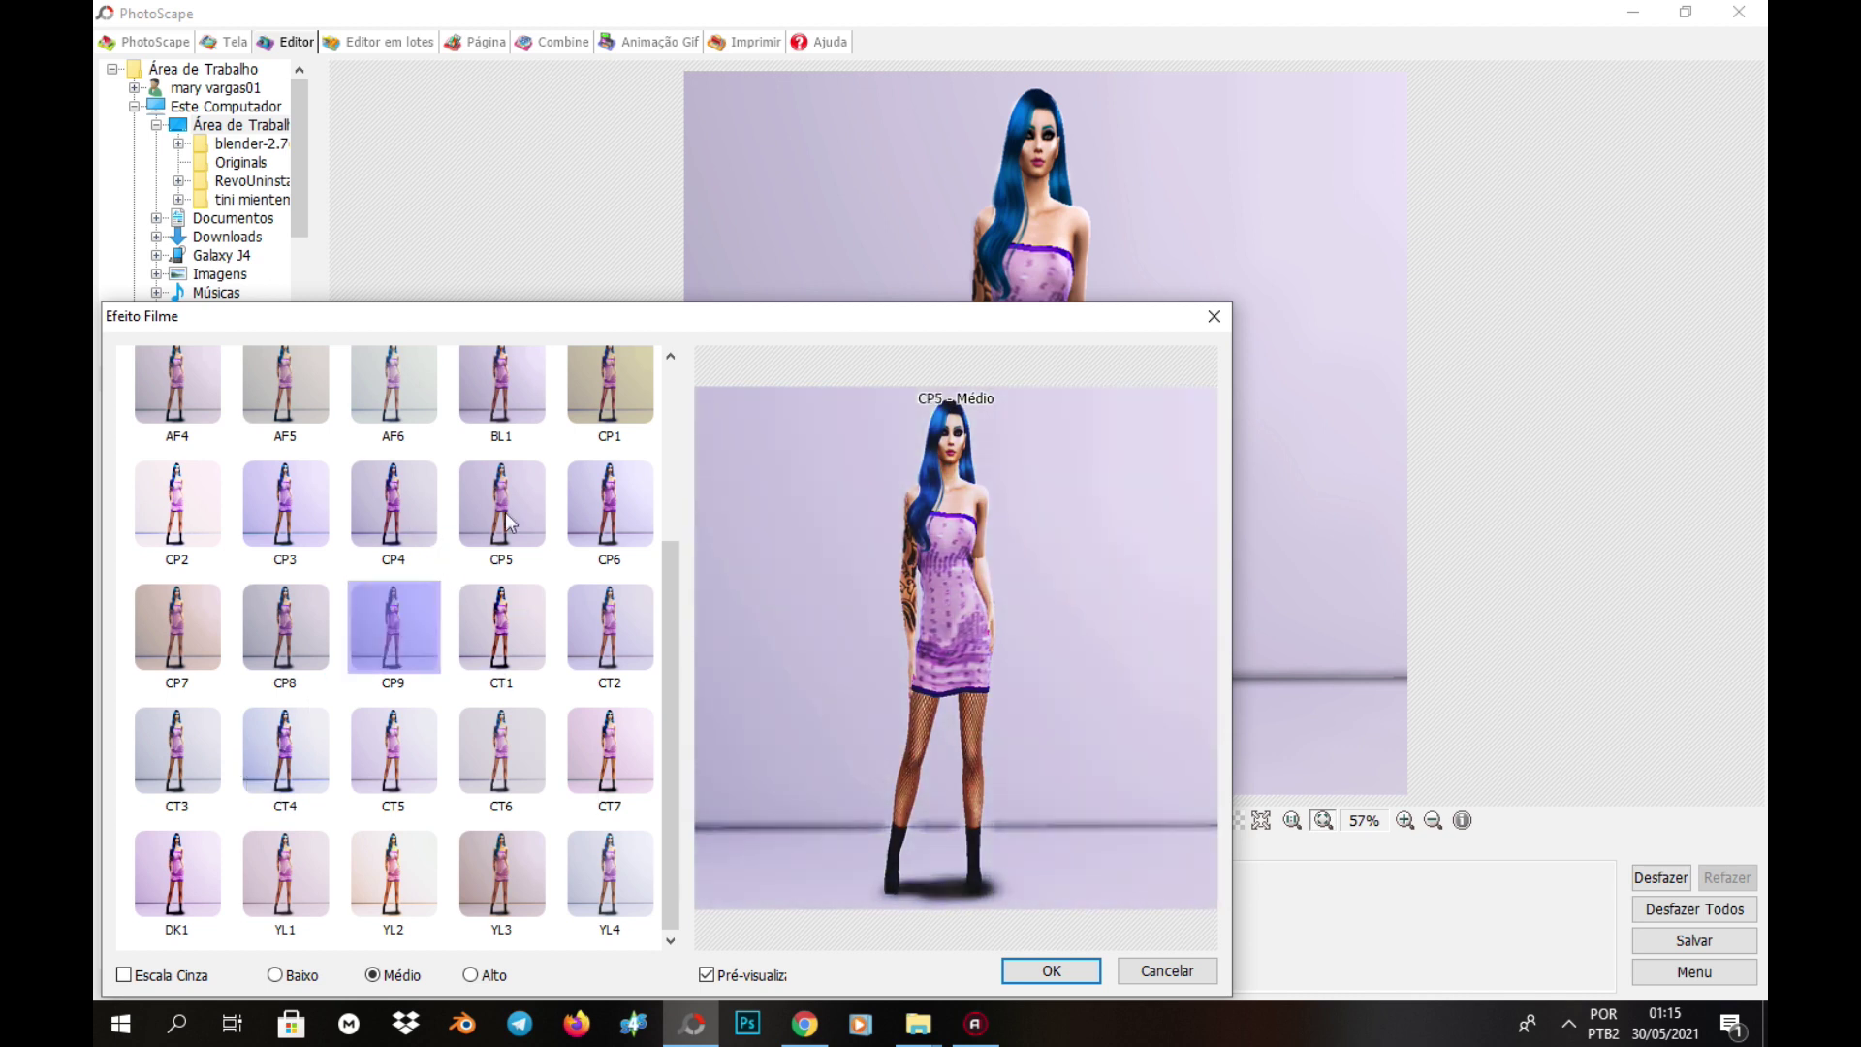
- Apply the CP9 film effect and sharpen the image twice
left_click(1066, 969)
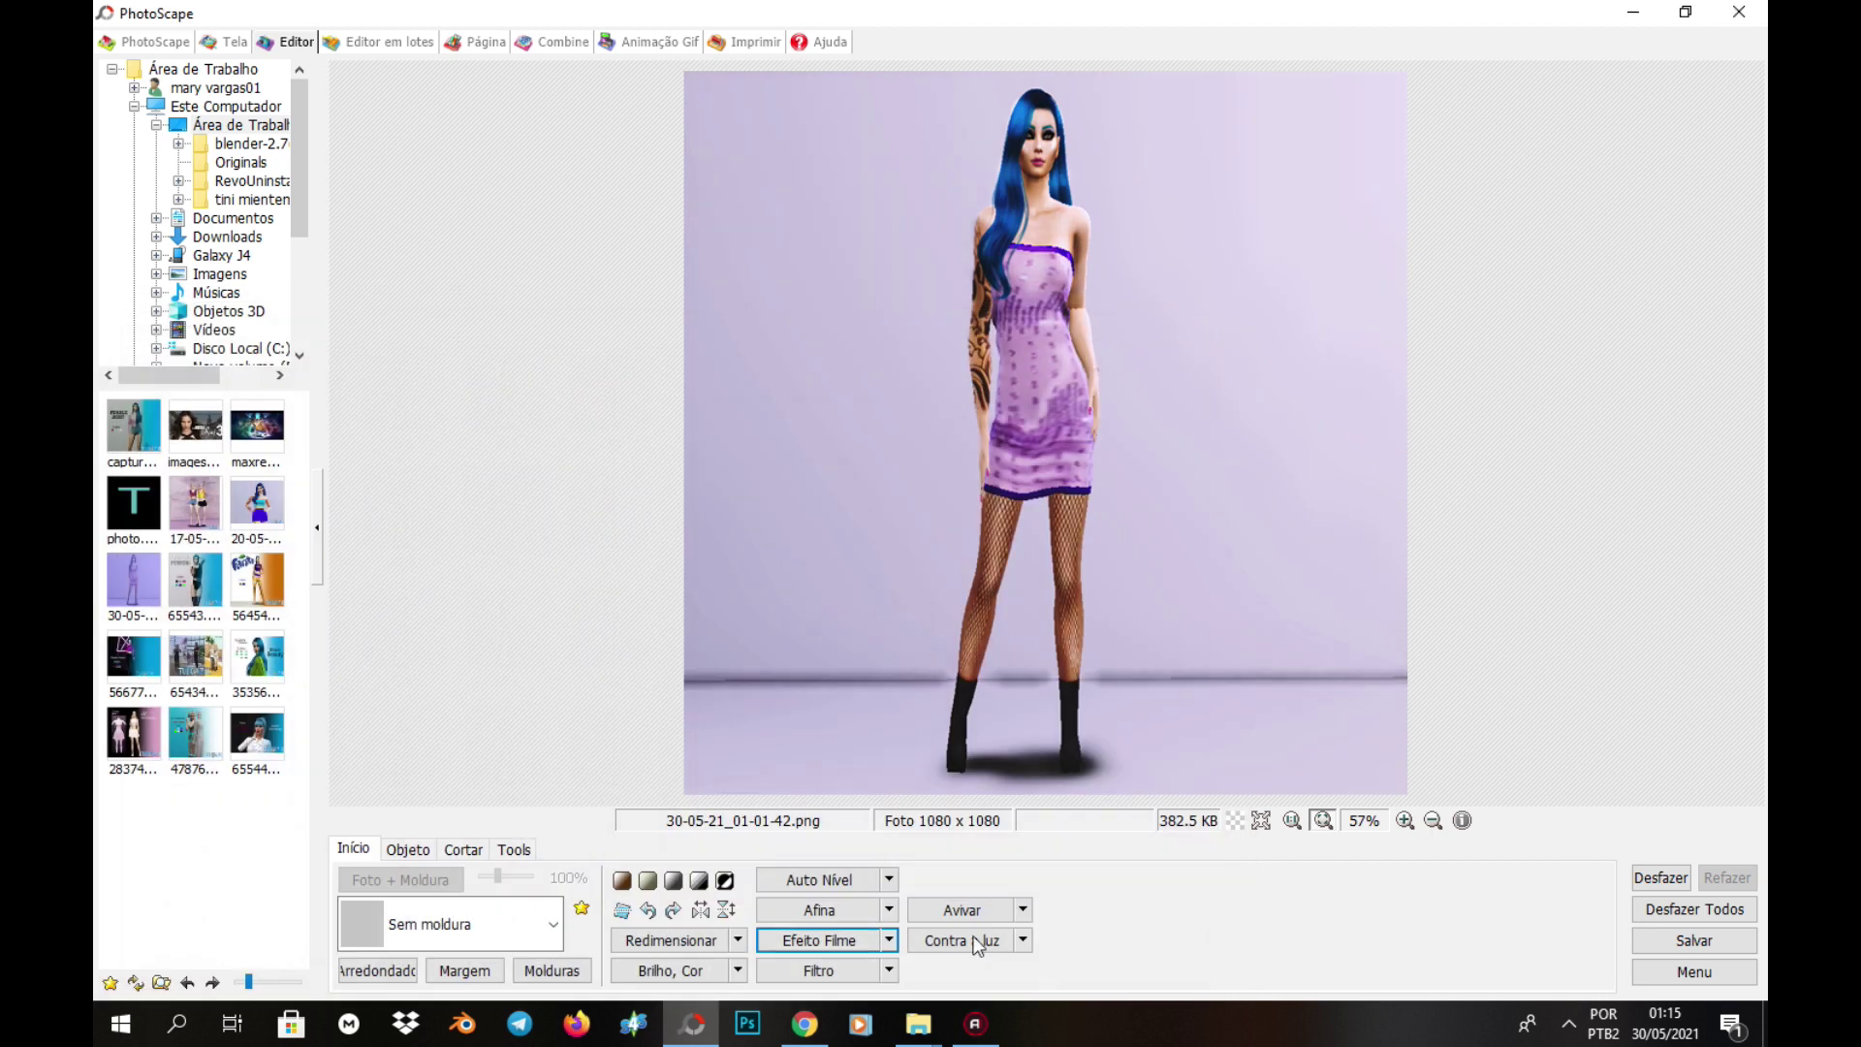
left_click(1023, 909)
left_click(1073, 854)
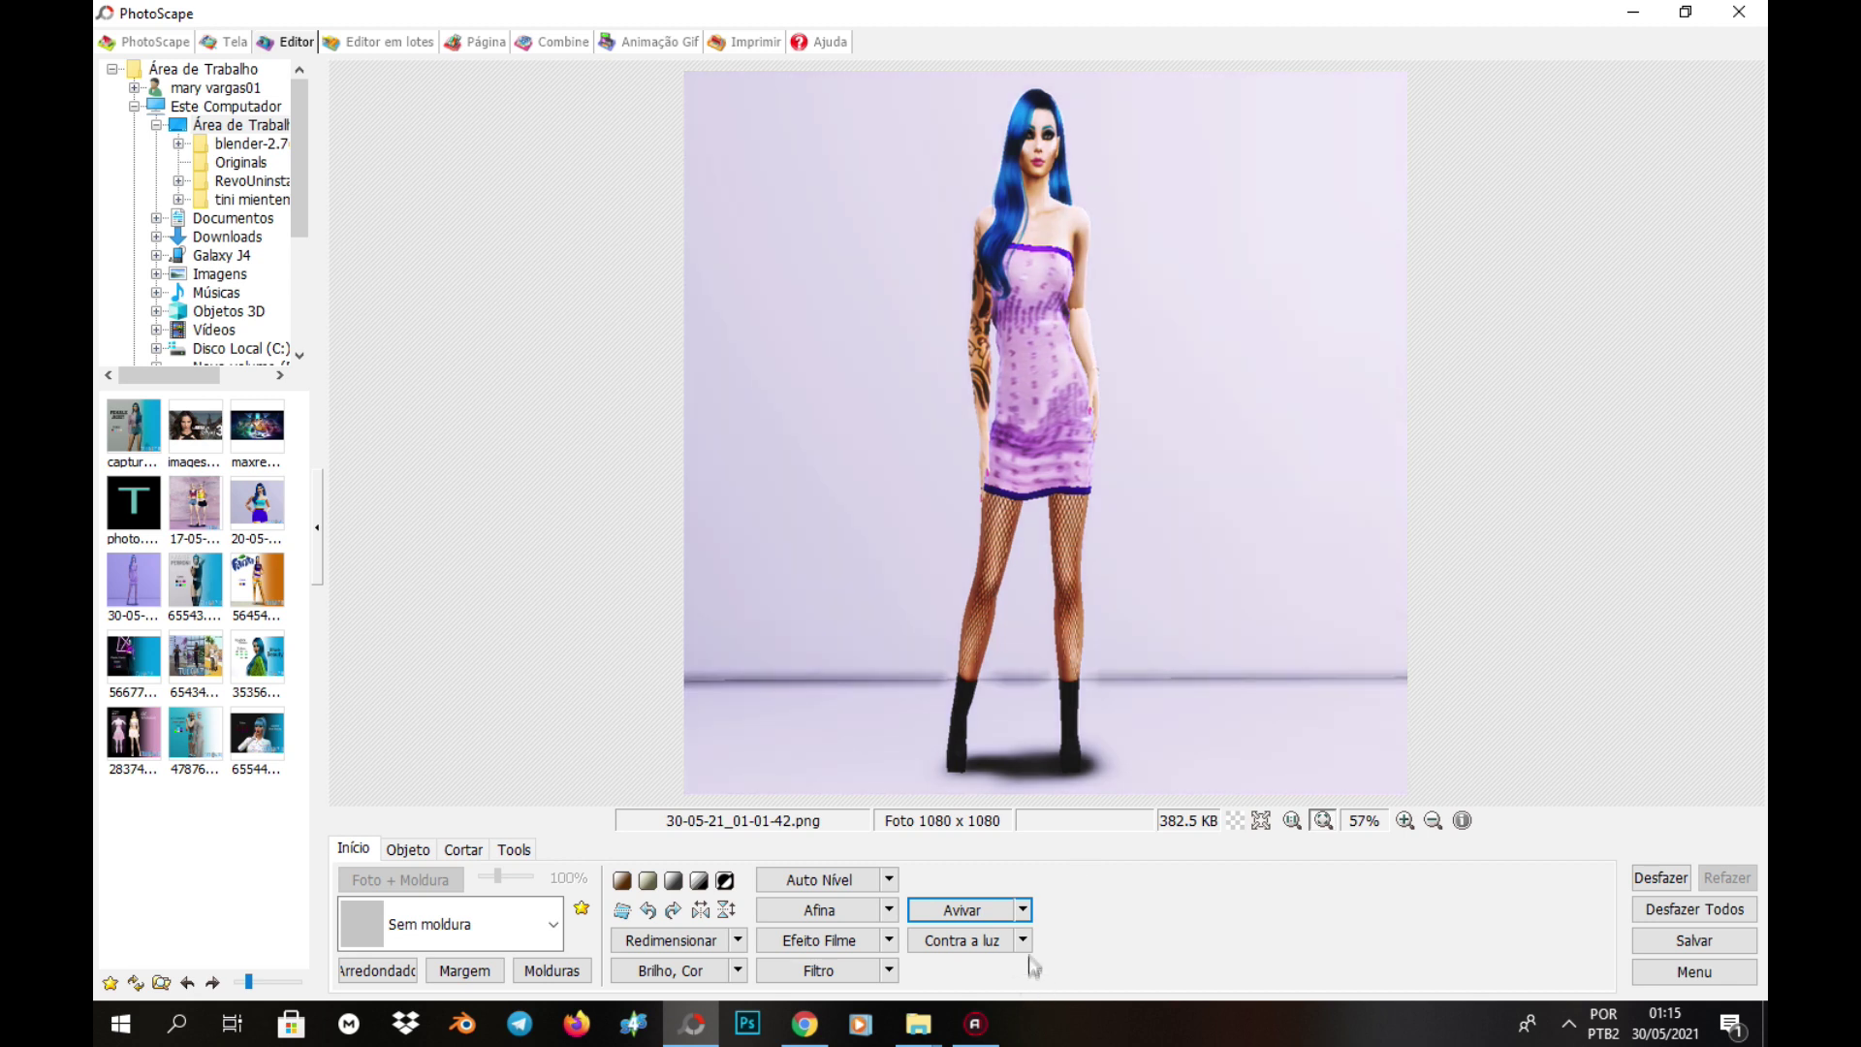
- Darken the image by 15 in the Brightness, Color adjustments
left_click(670, 970)
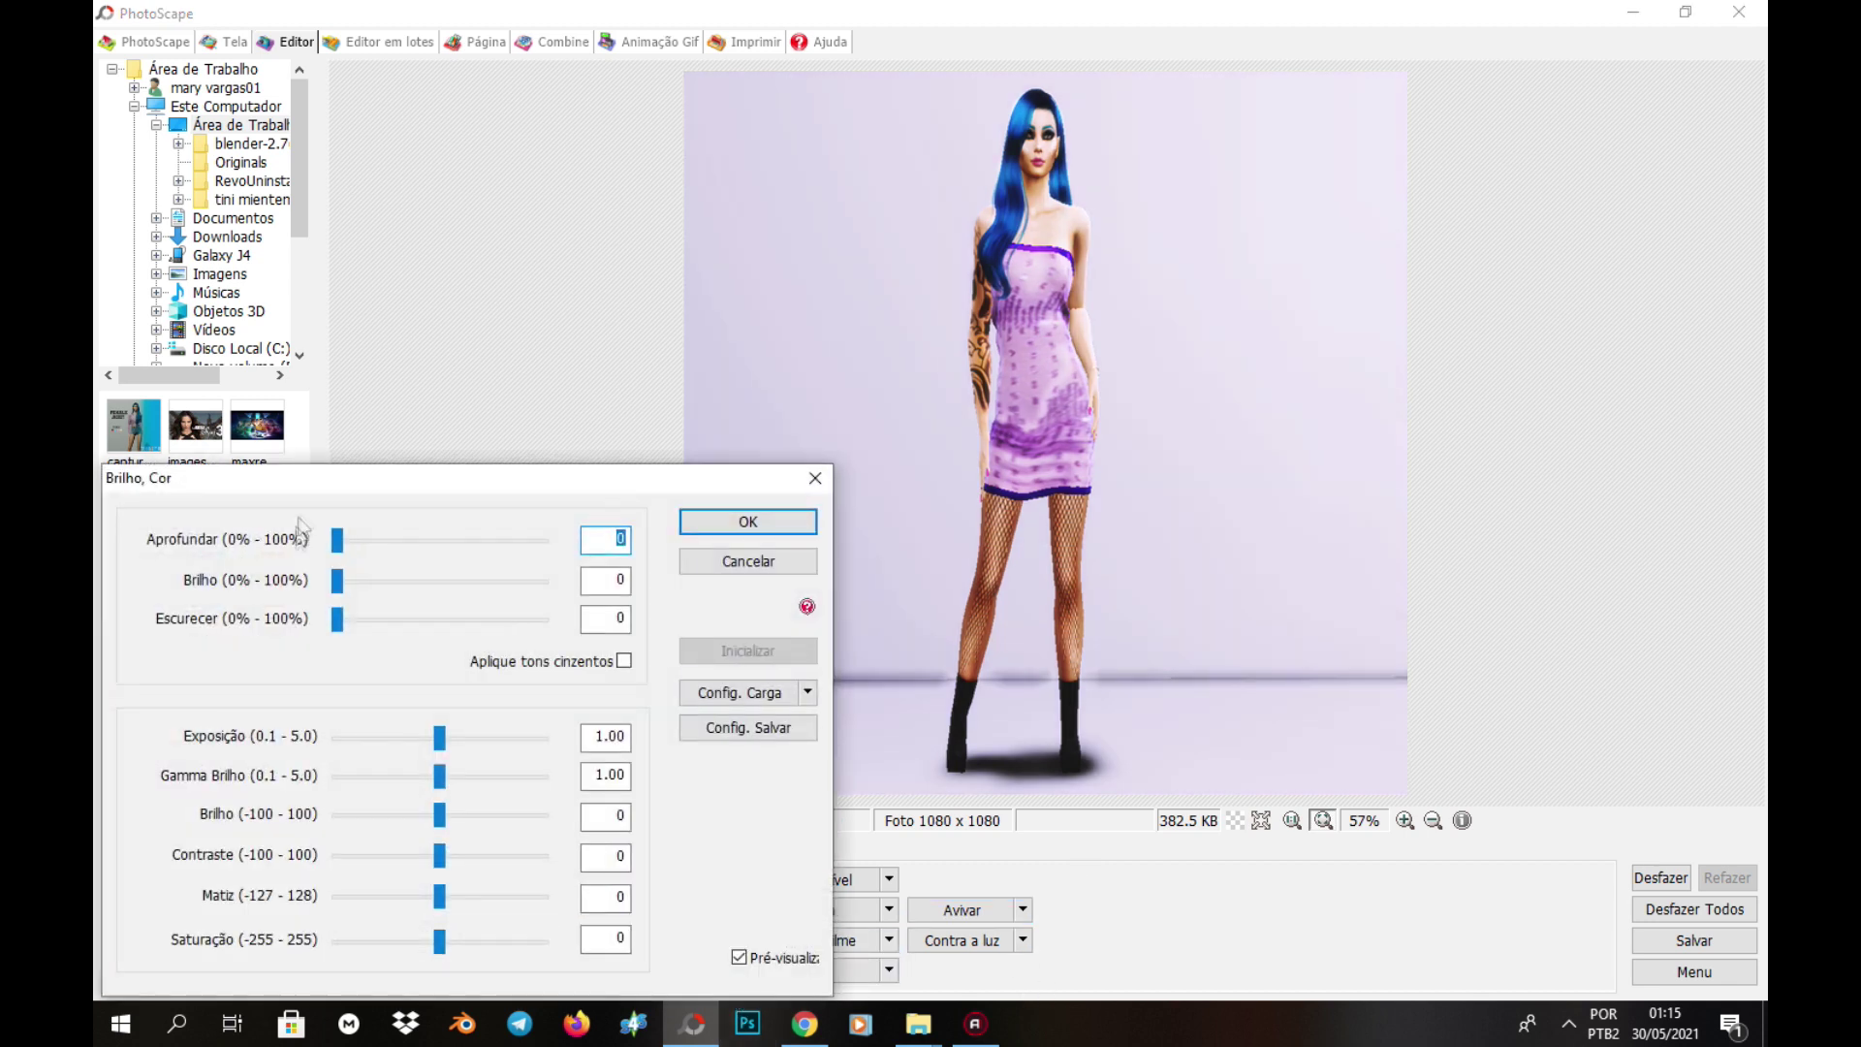
left_click_drag(338, 619, 371, 626)
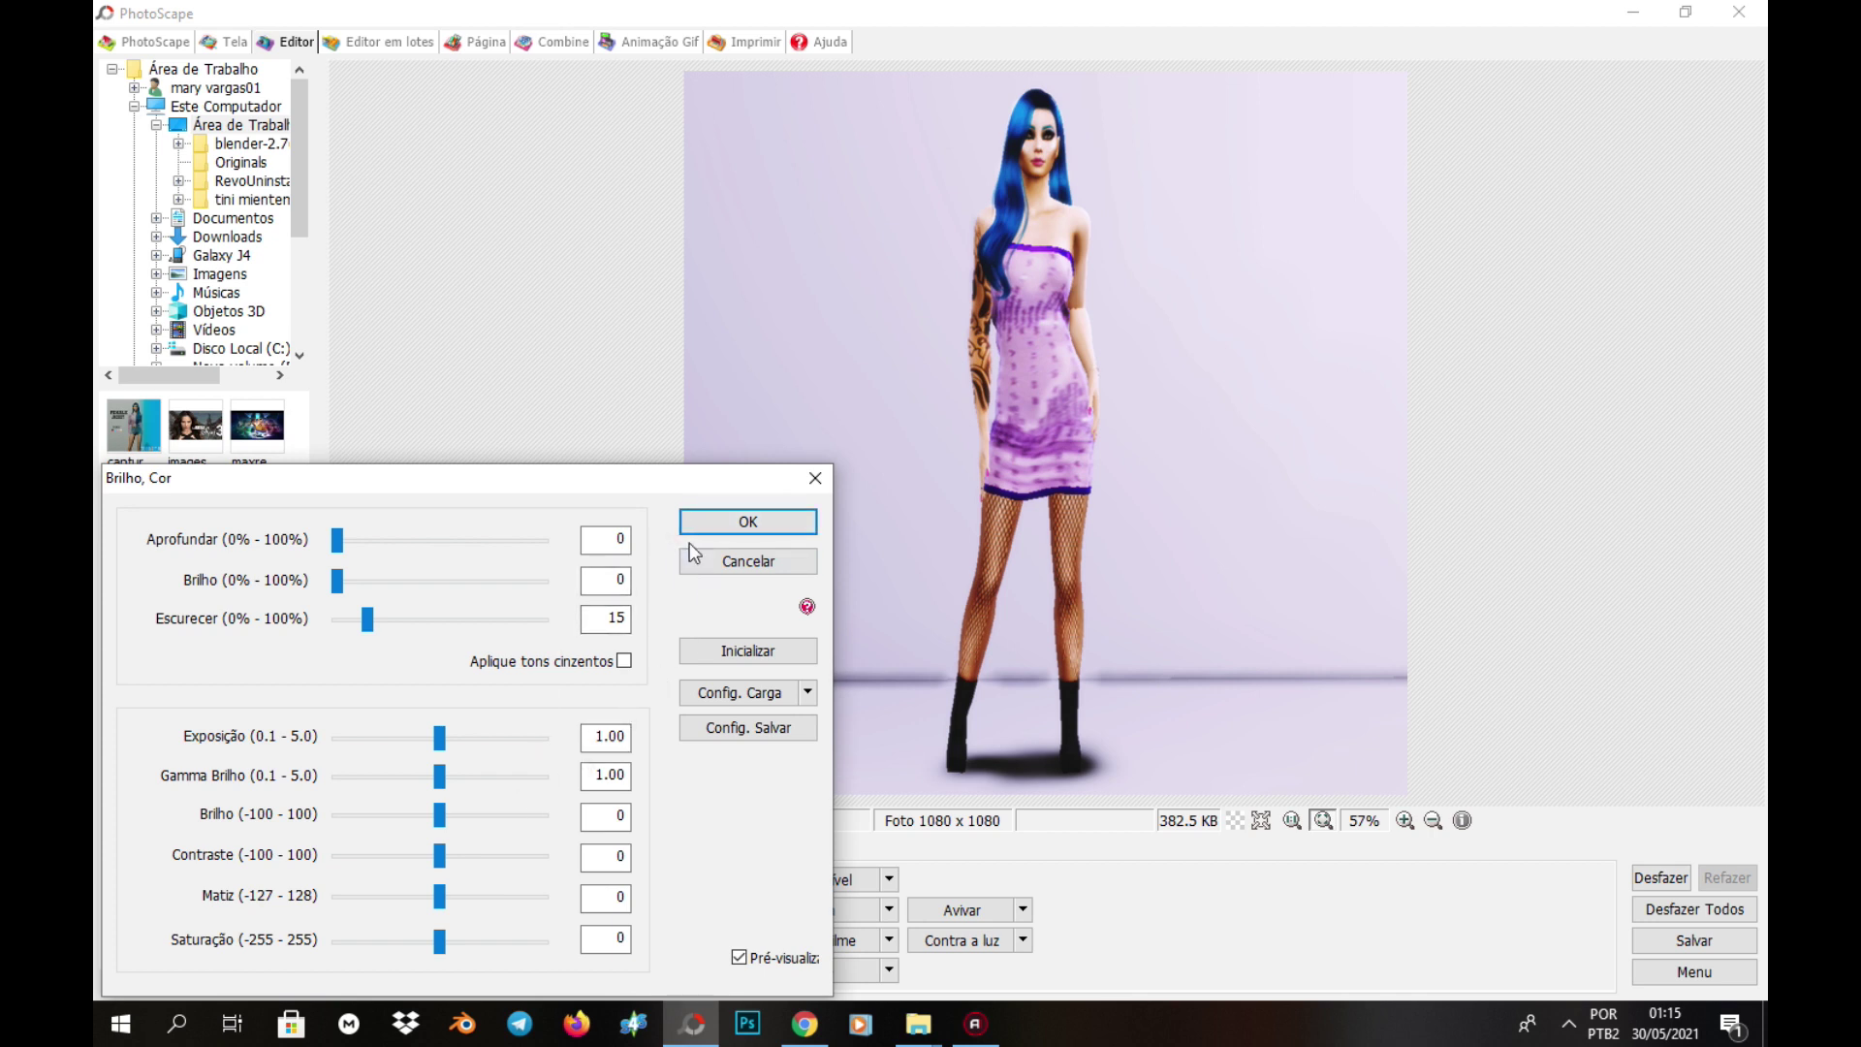
left_click(712, 521)
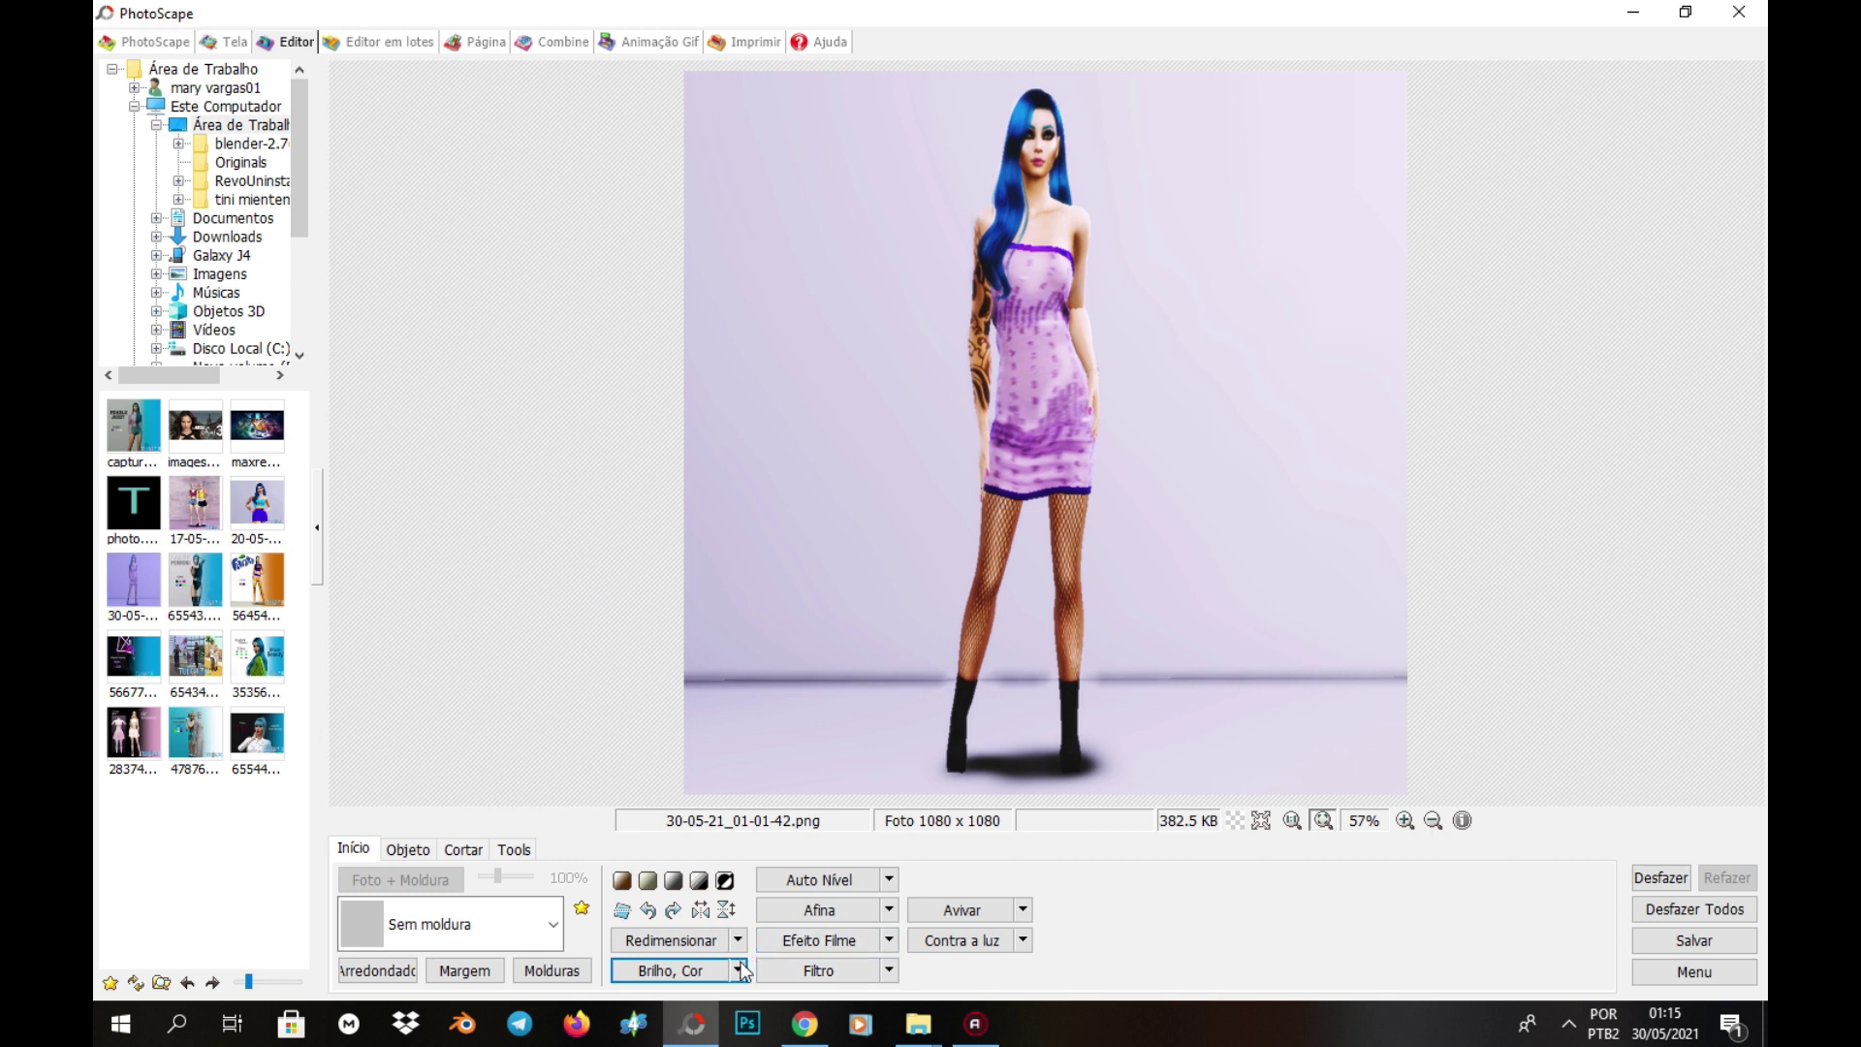
- Apply a colour balance with cyan 12%, yellow -9% and a slight magenta shift
left_click(737, 970)
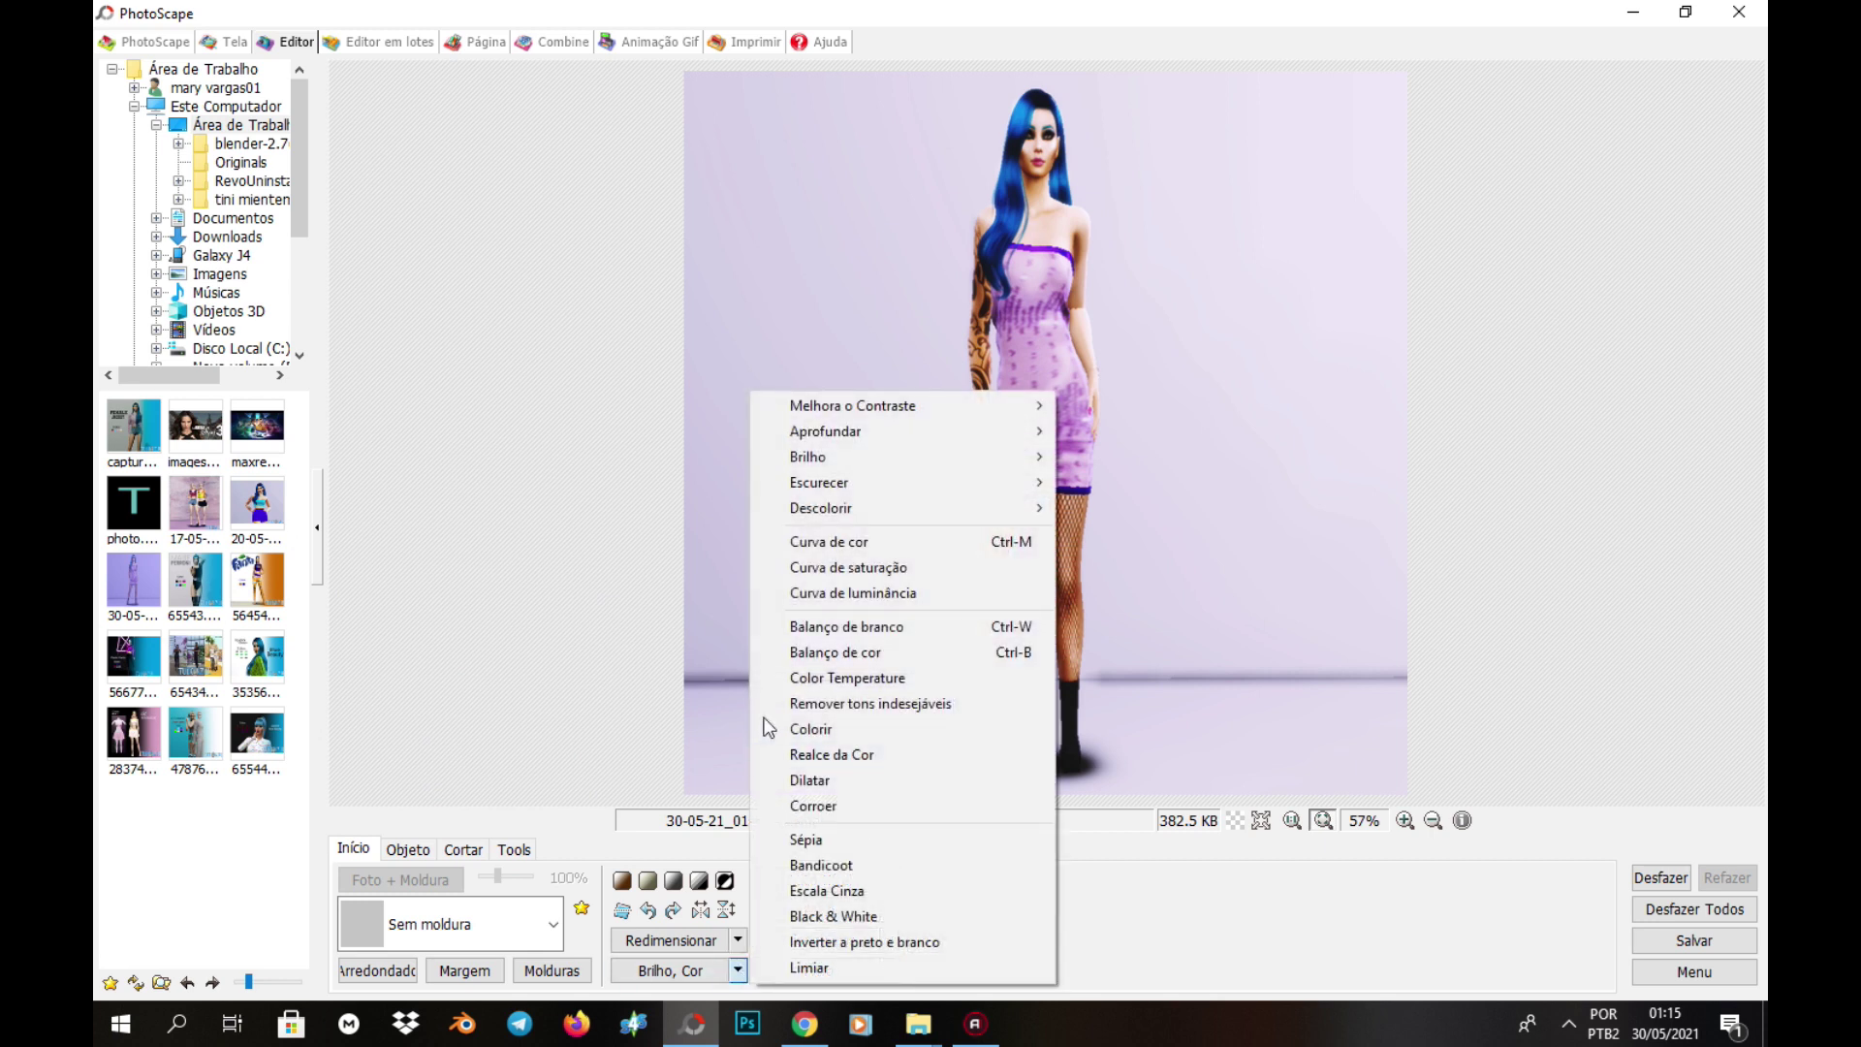
left_click(835, 652)
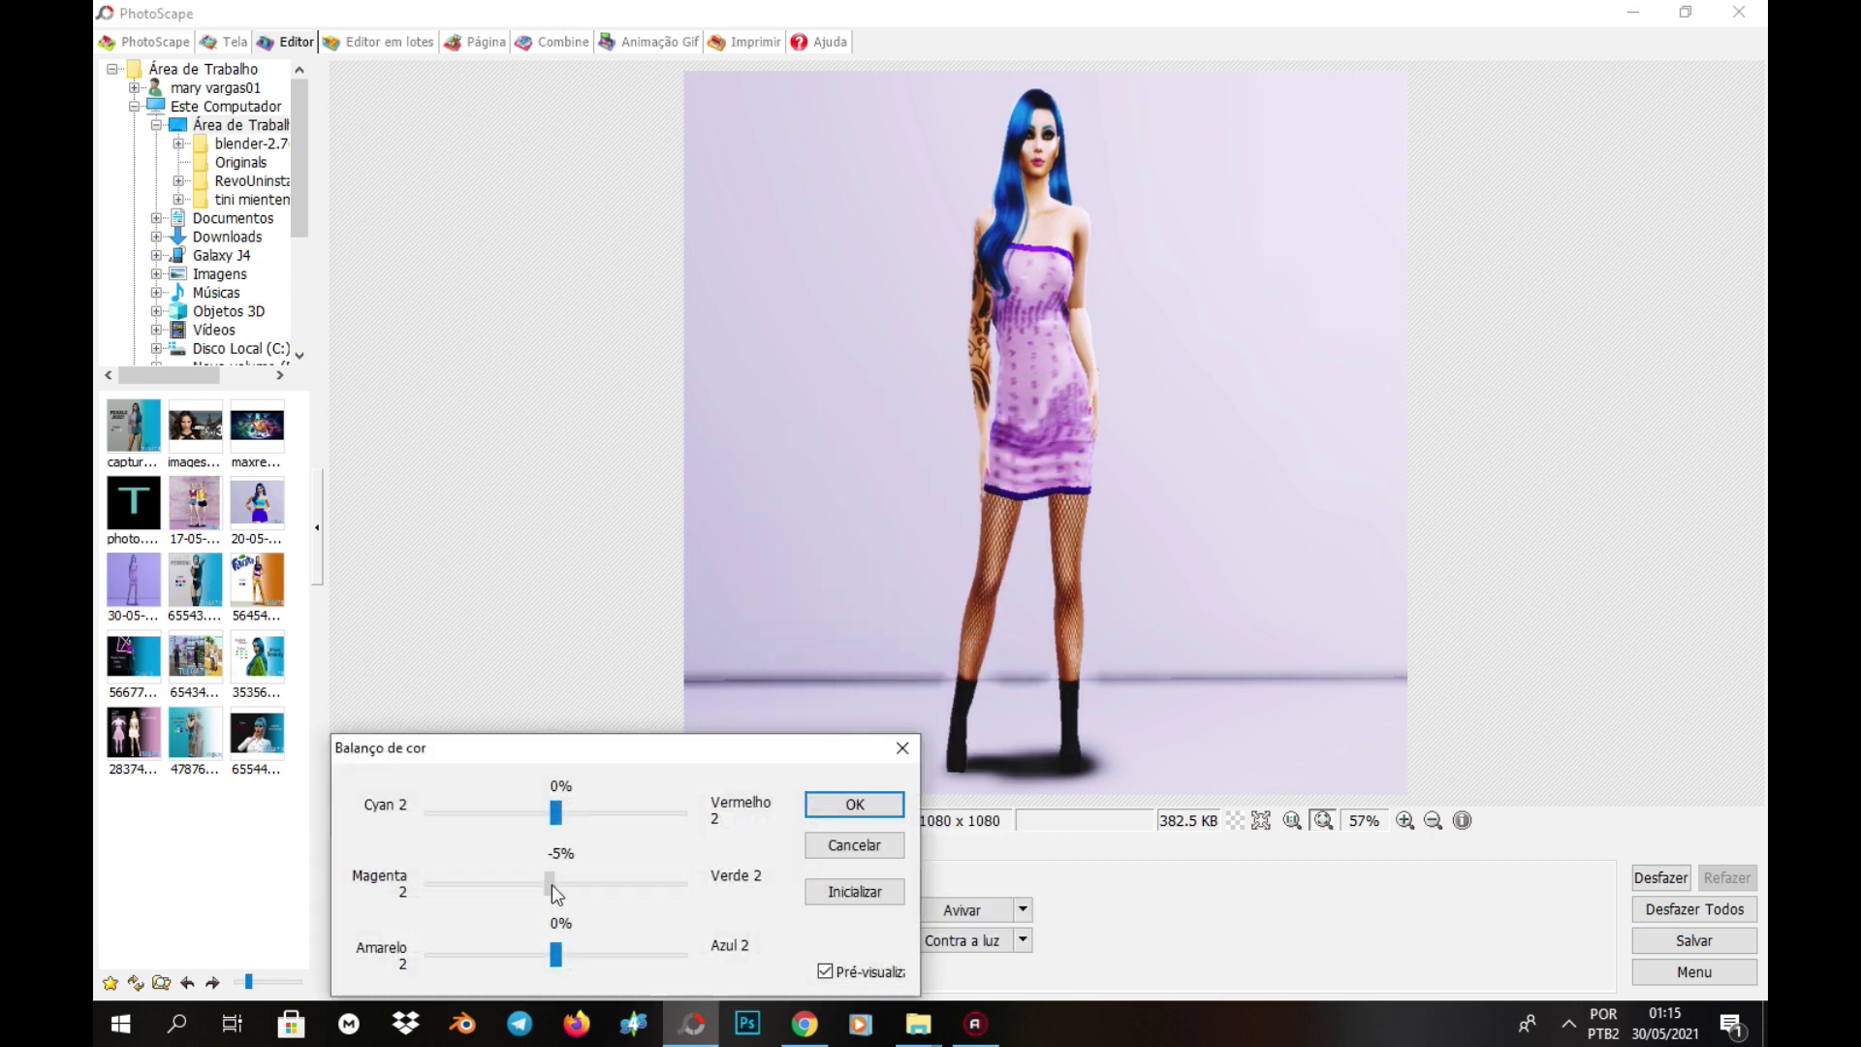
left_click_drag(561, 882, 570, 821)
mouse_move(556, 955)
left_mouse_down()
mouse_move(540, 958)
mouse_move(568, 958)
left_mouse_up()
left_click(832, 804)
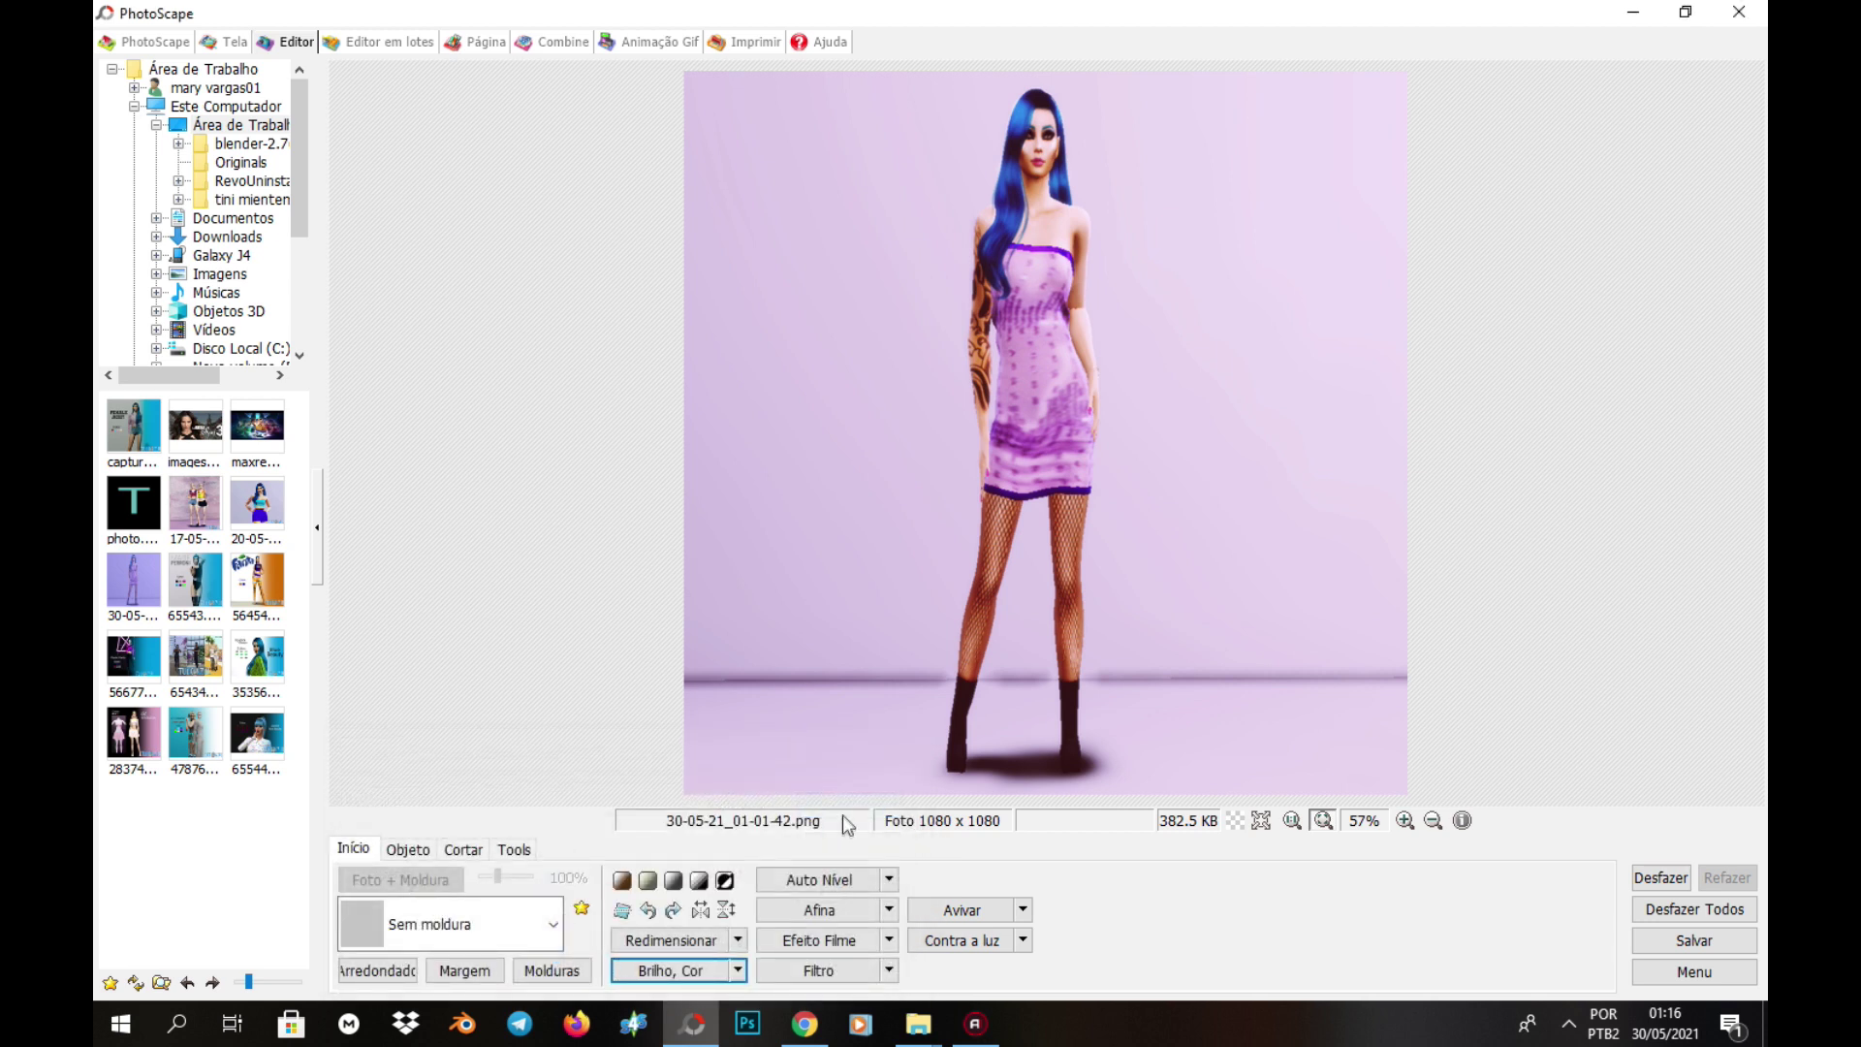